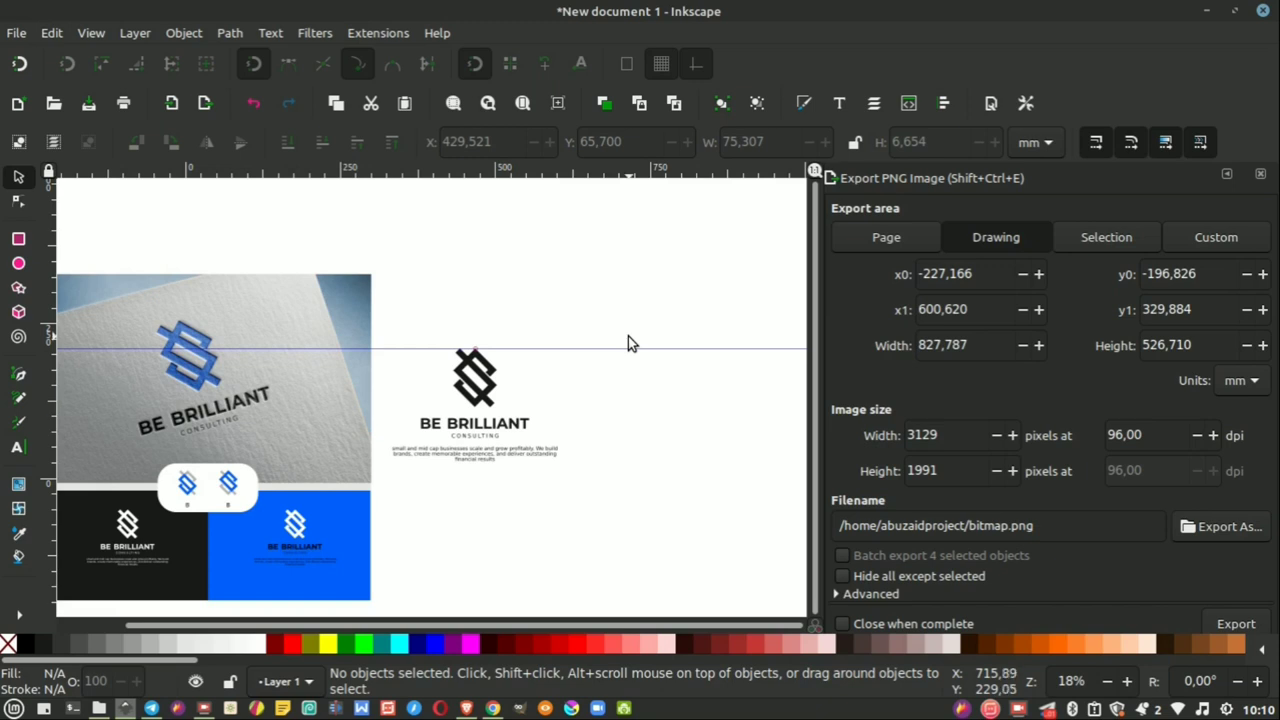
Step: Confirm in Help > About Inkscape that the version is 1.0.1, then close the dialog
click(443, 37)
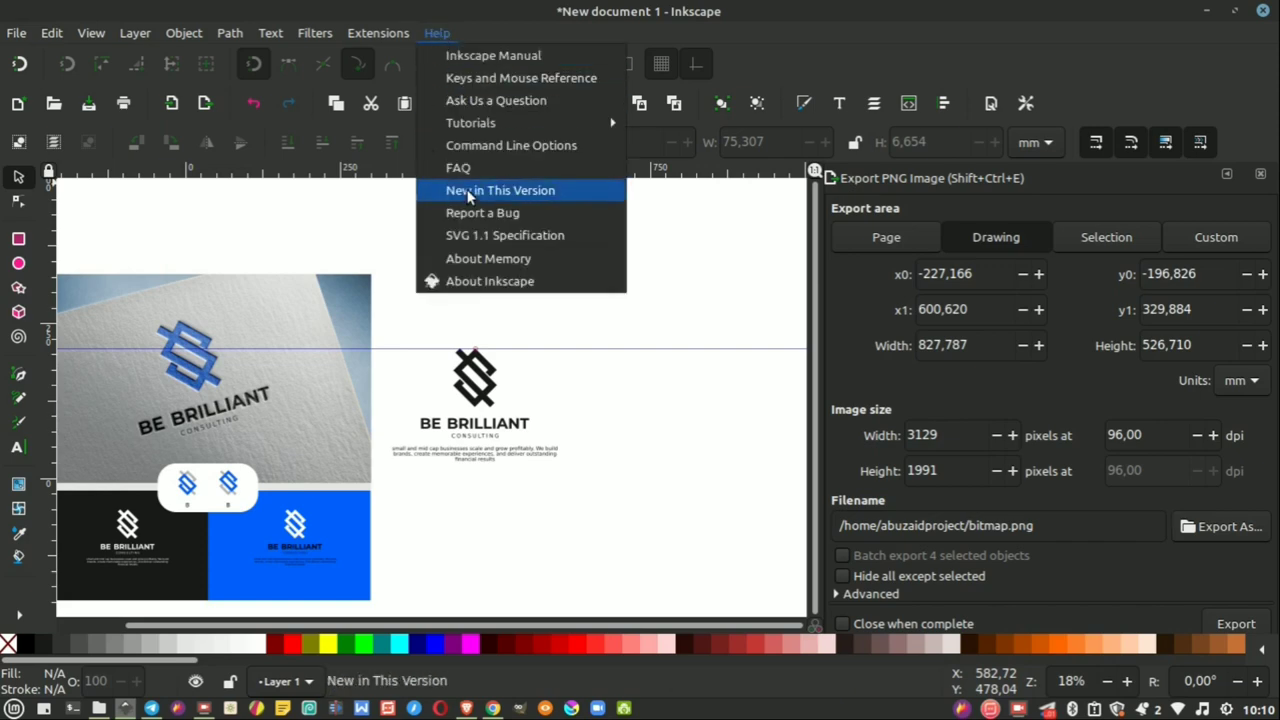
click(450, 280)
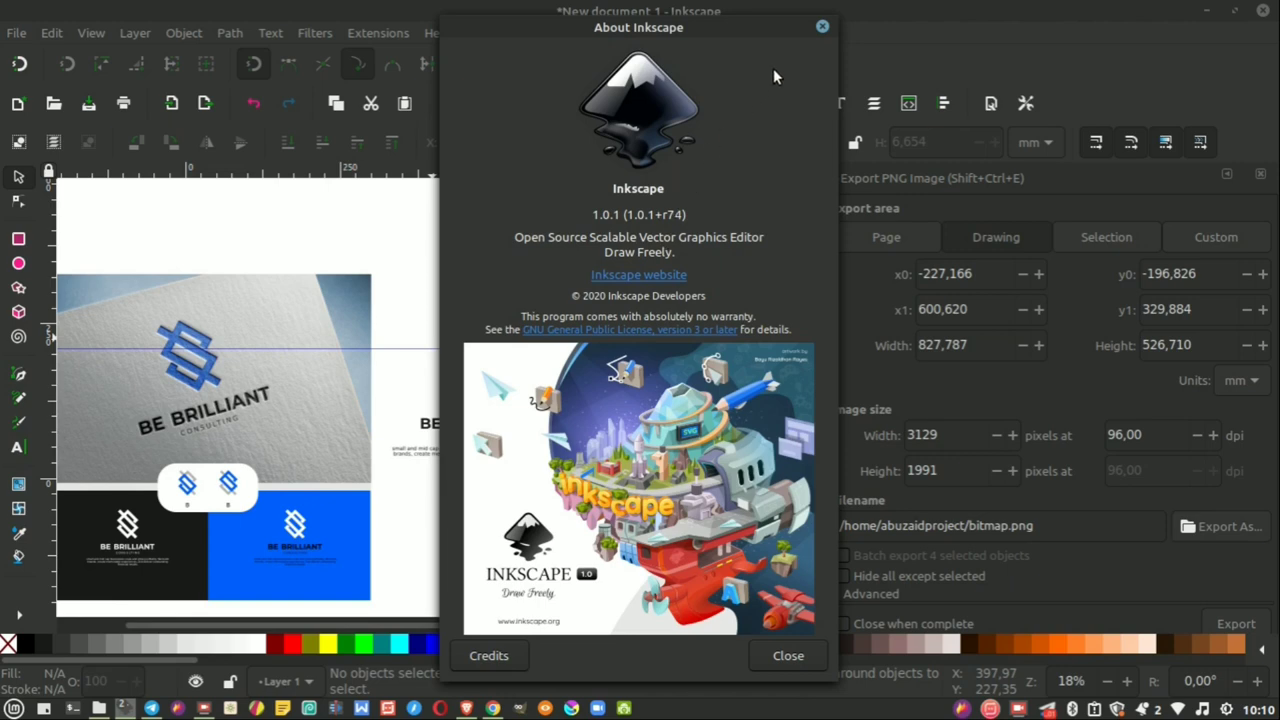
click(822, 28)
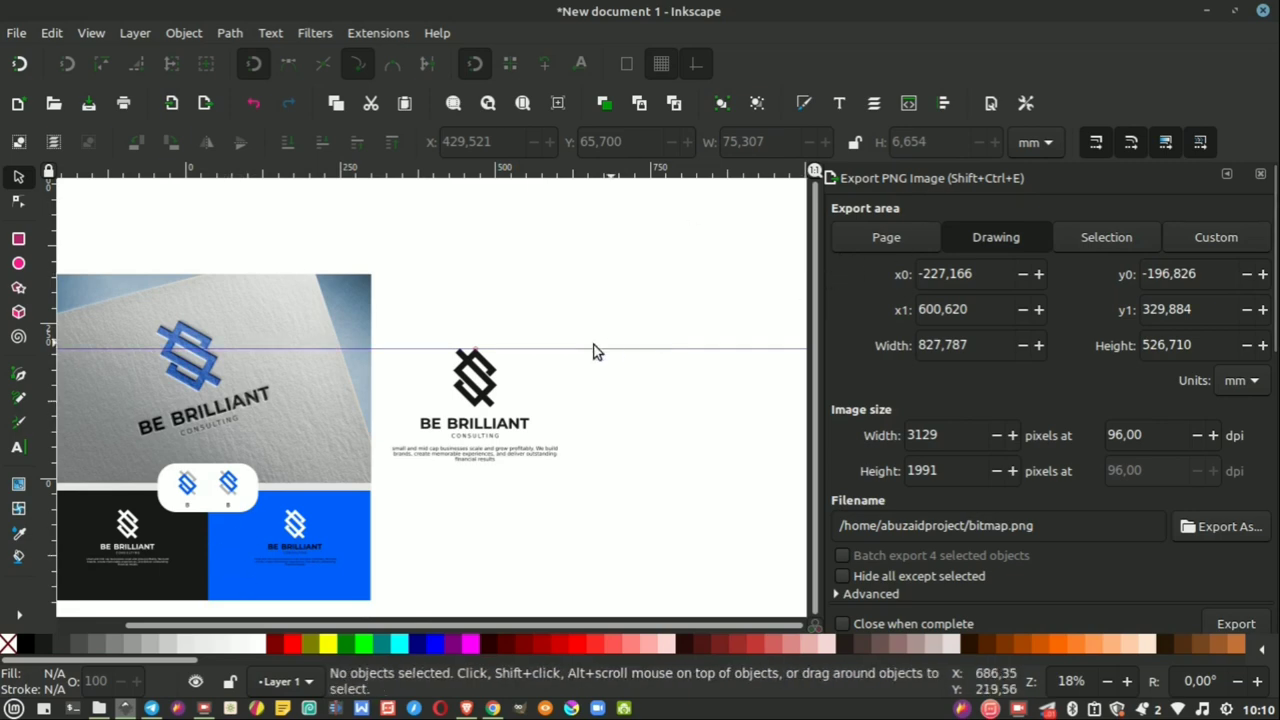
Step: Zoom the canvas in and out, then minimise the Inkscape window to the desktop
ctrl+scroll(592, 350, down, 2)
ctrl+scroll(572, 366, up, 2)
ctrl+scroll(572, 366, up, 1)
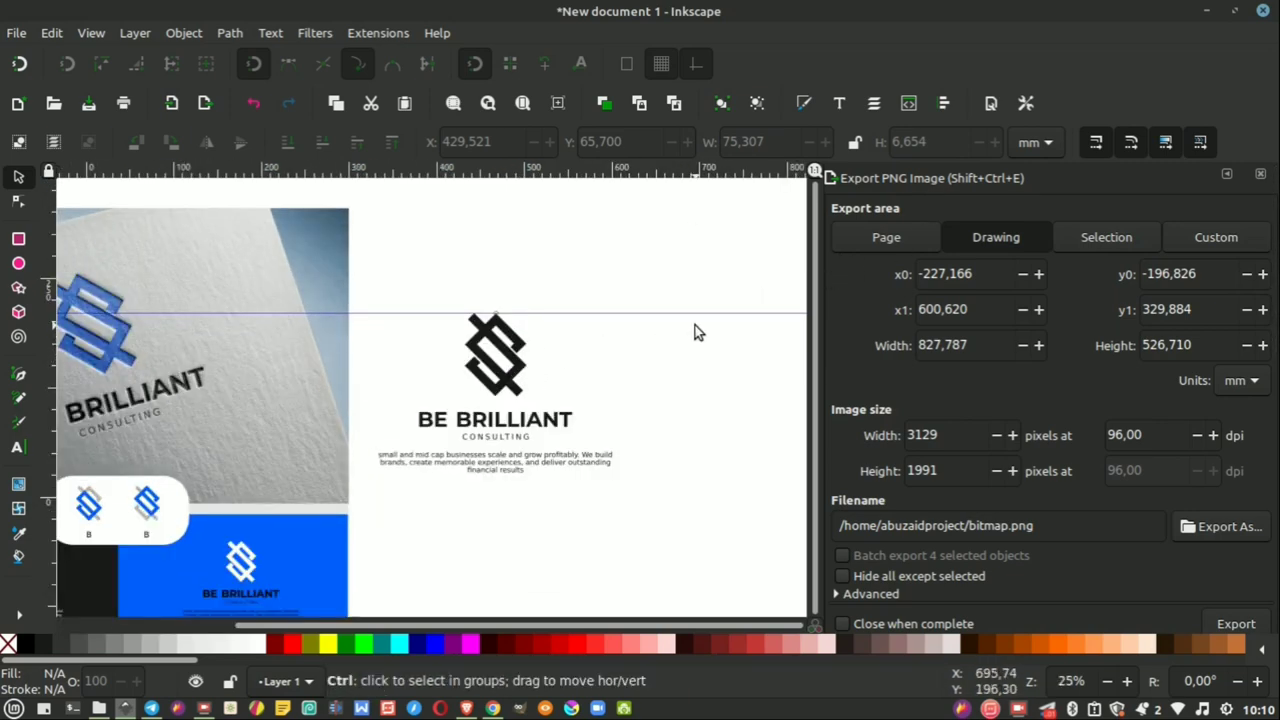
ctrl+scroll(694, 331, down, 1)
ctrl+scroll(605, 368, up, 3)
ctrl+scroll(440, 378, down, 3)
ctrl+scroll(477, 366, up, 1)
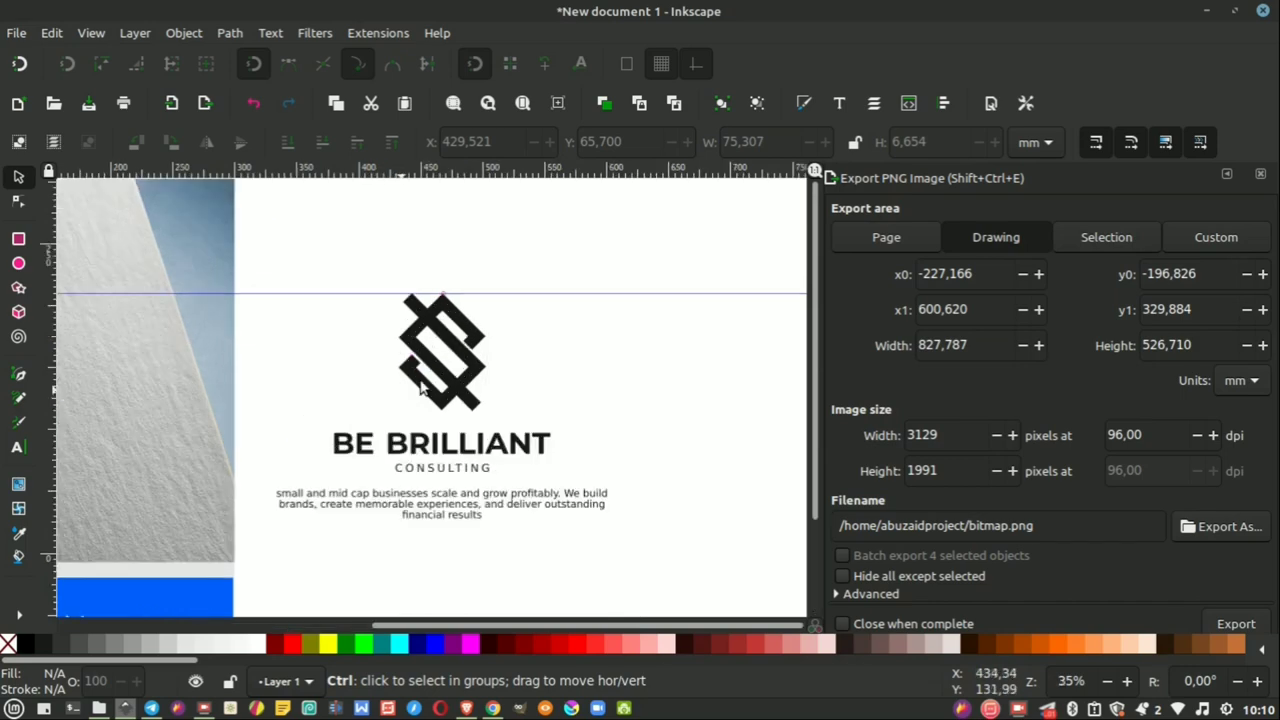
click(1206, 10)
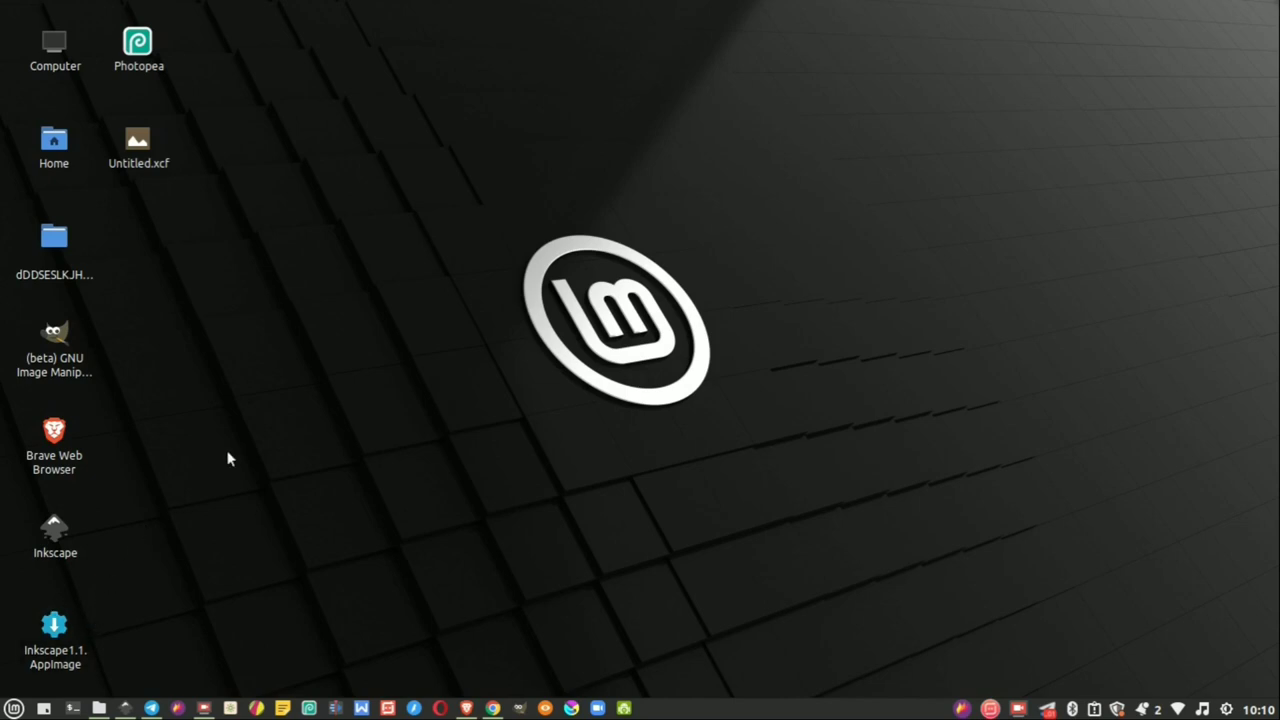
Step: Allow the Inkscape1.1.AppImage file to execute as a program in its Permissions properties
right_click(51, 627)
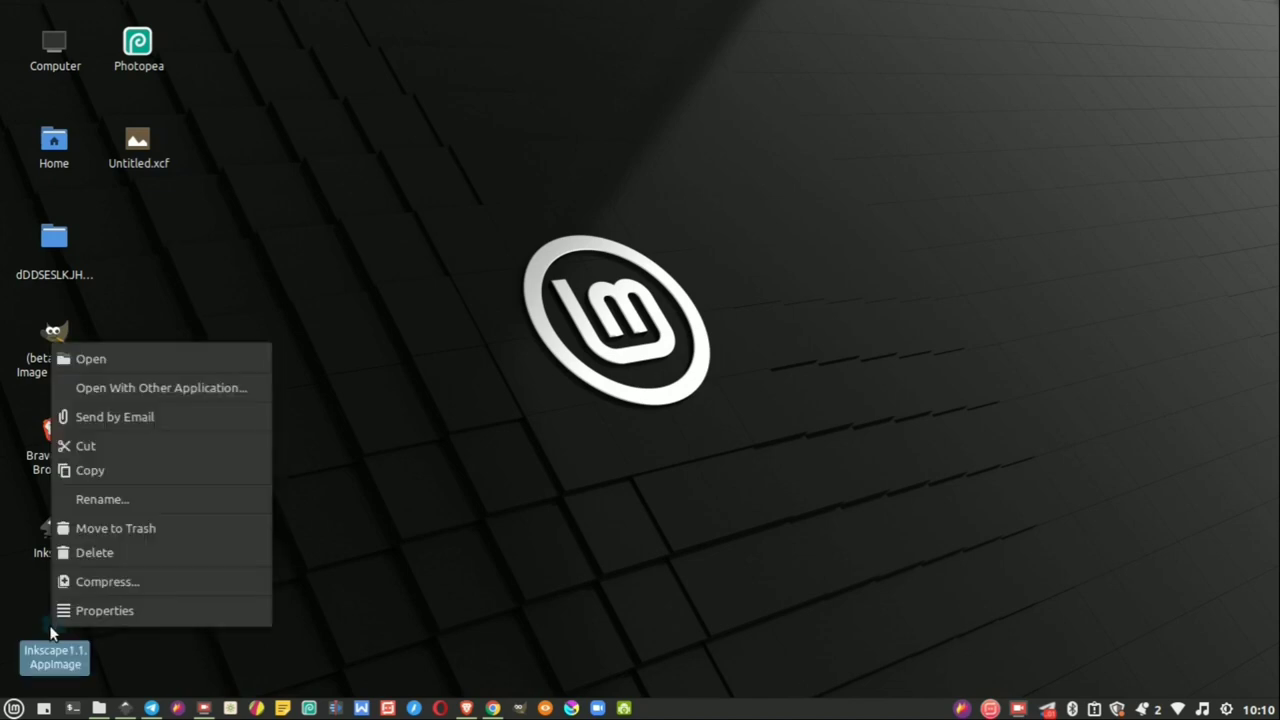
click(100, 612)
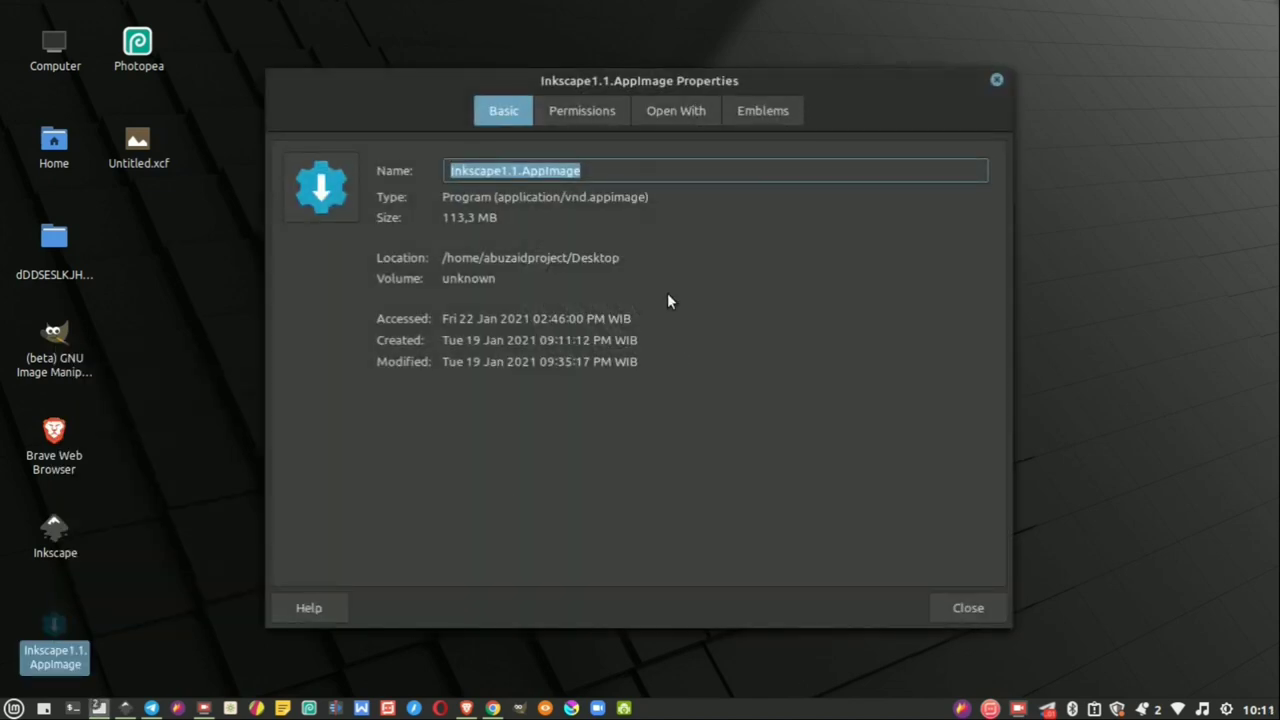
click(591, 108)
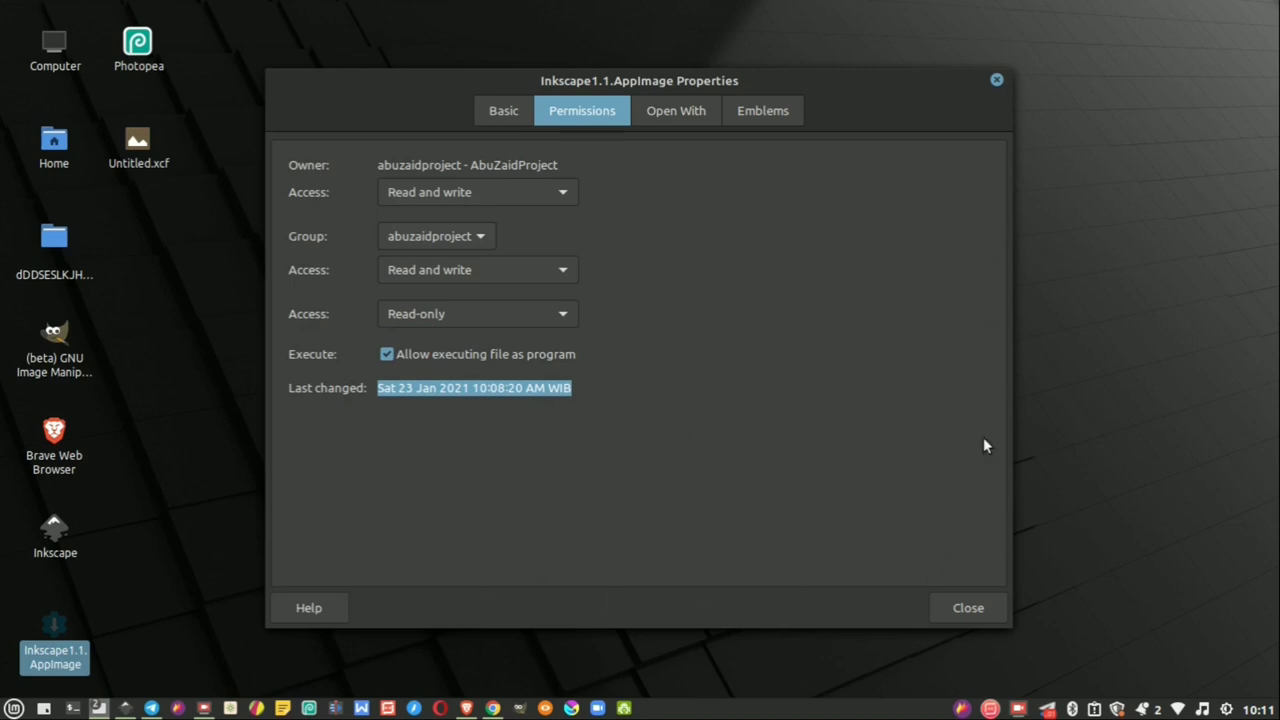
click(968, 608)
right_click(44, 634)
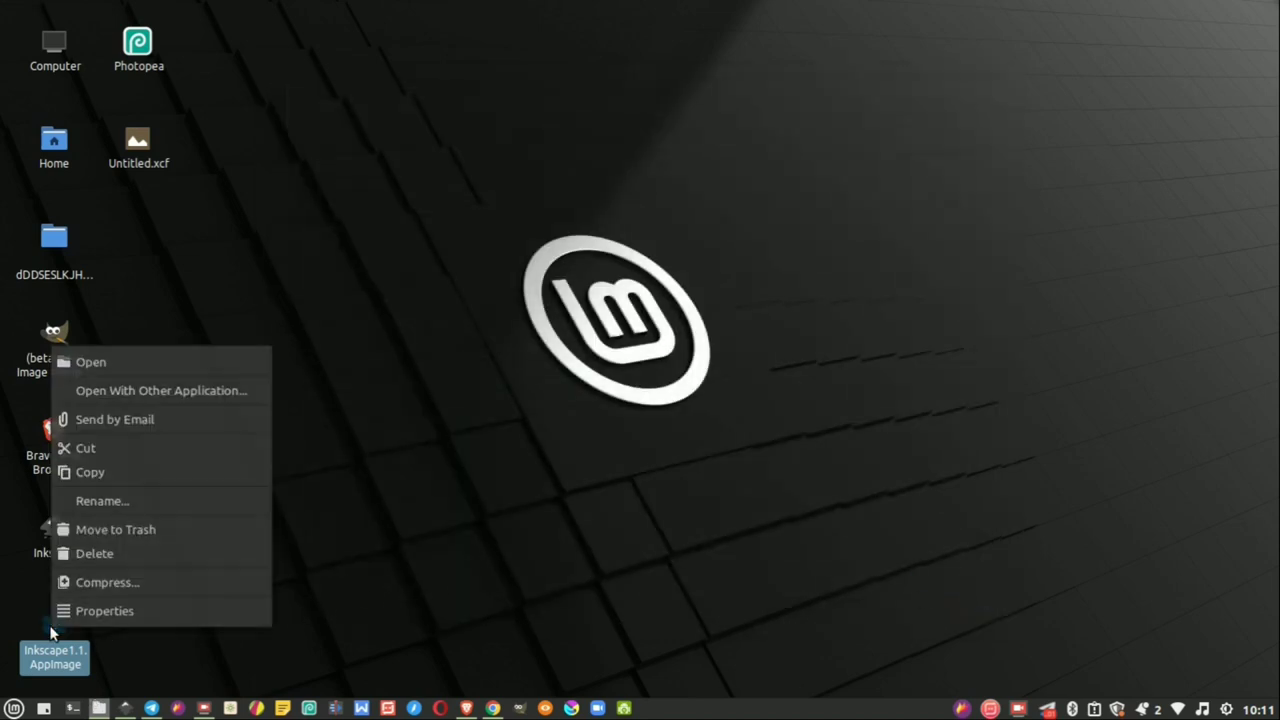
Step: Launch Inkscape 1.1 and browse the Print, Screen, Video, Social and Other templates, then Supported by You
click(97, 356)
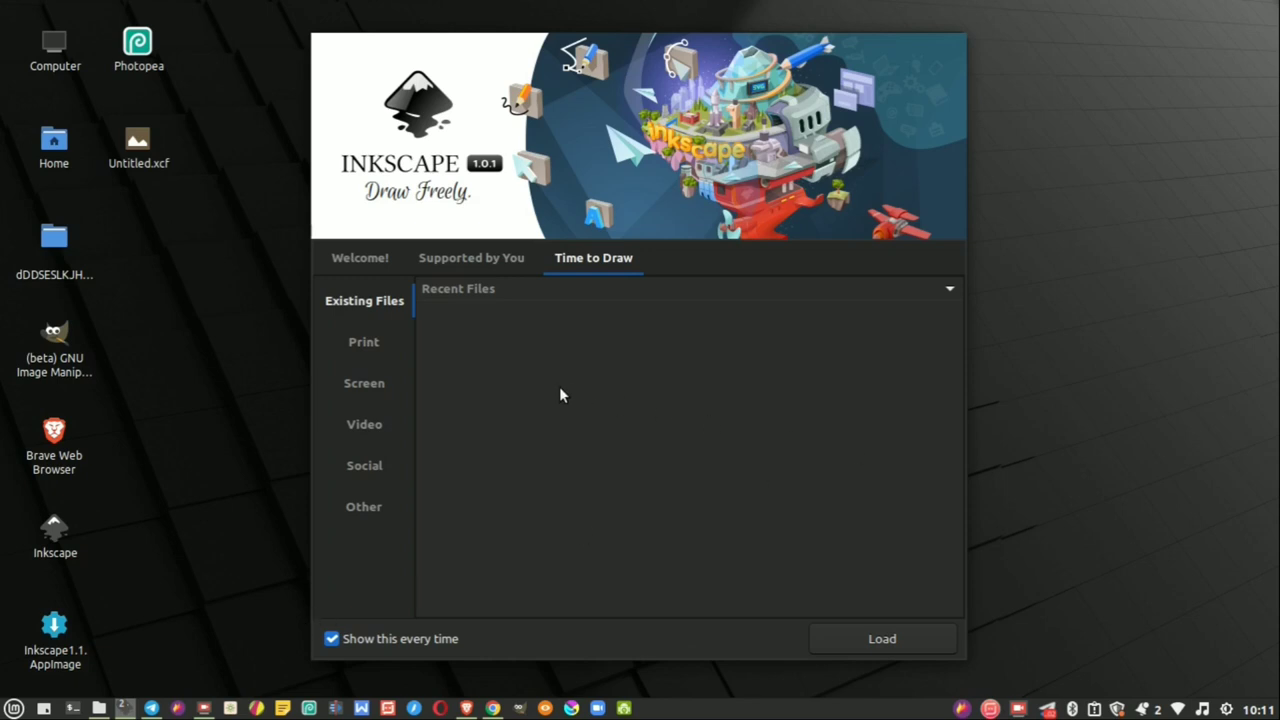
click(368, 344)
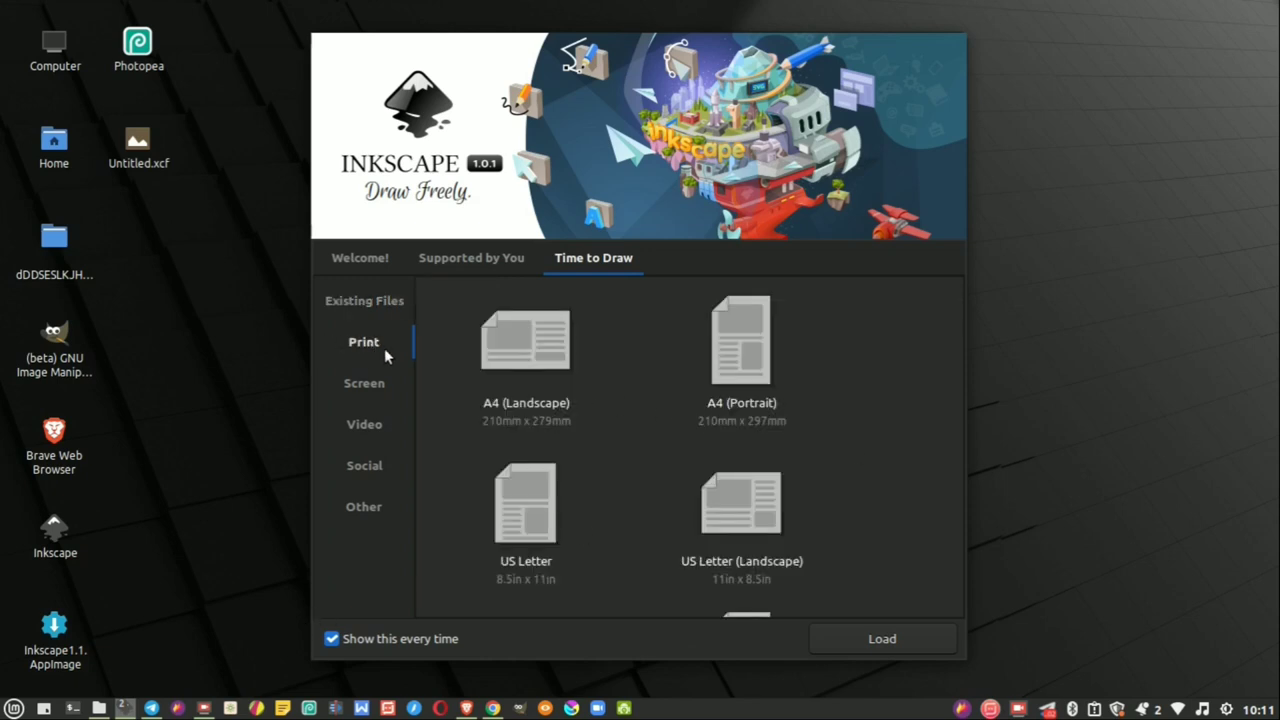
click(366, 386)
click(361, 424)
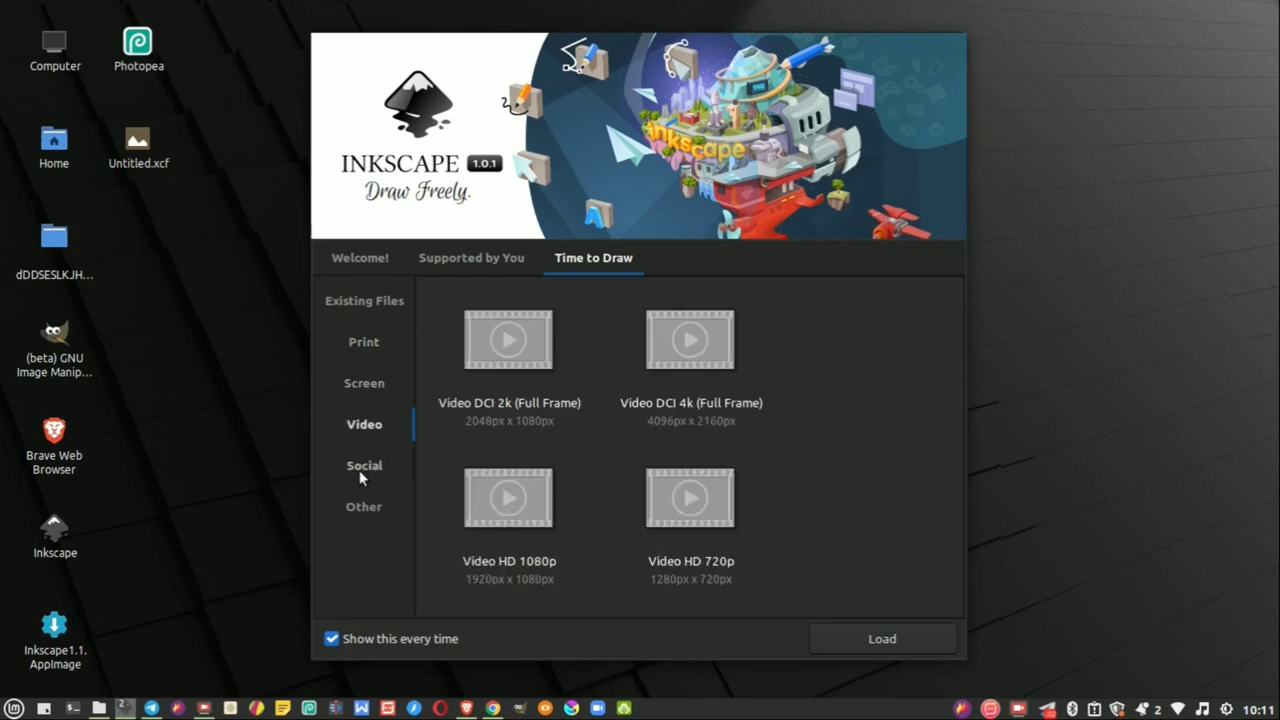
click(362, 474)
click(365, 510)
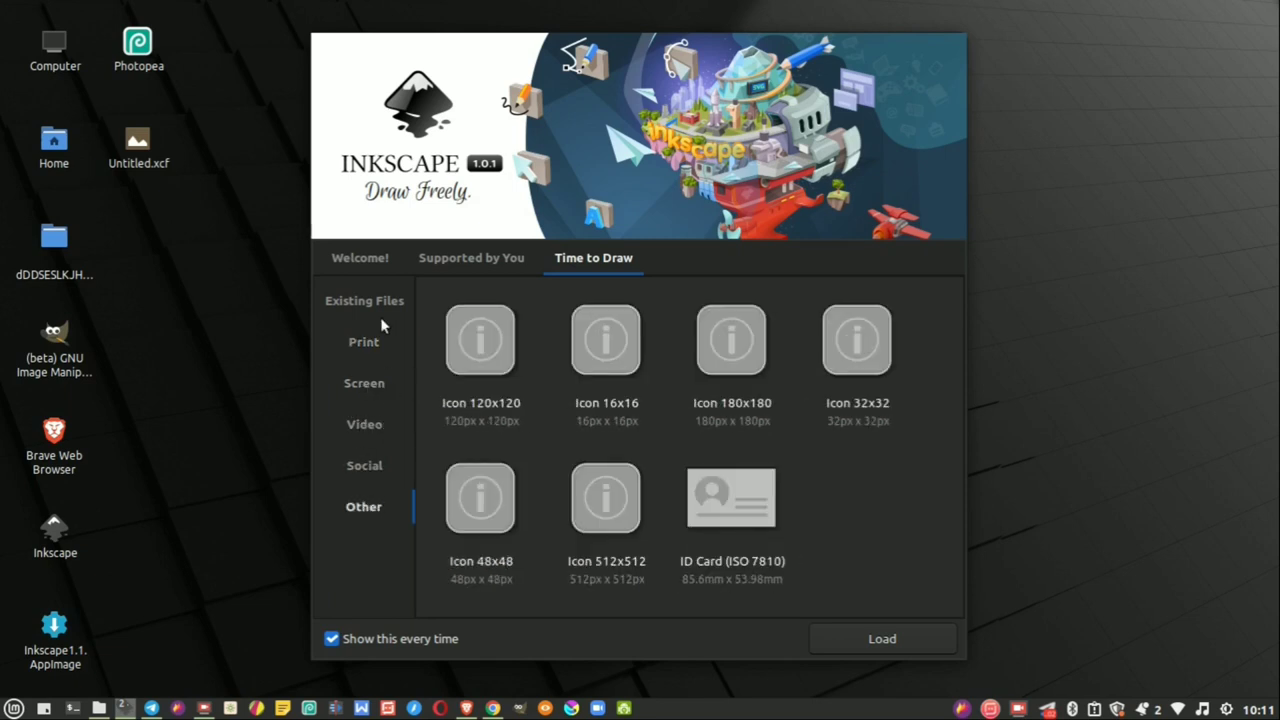
click(474, 262)
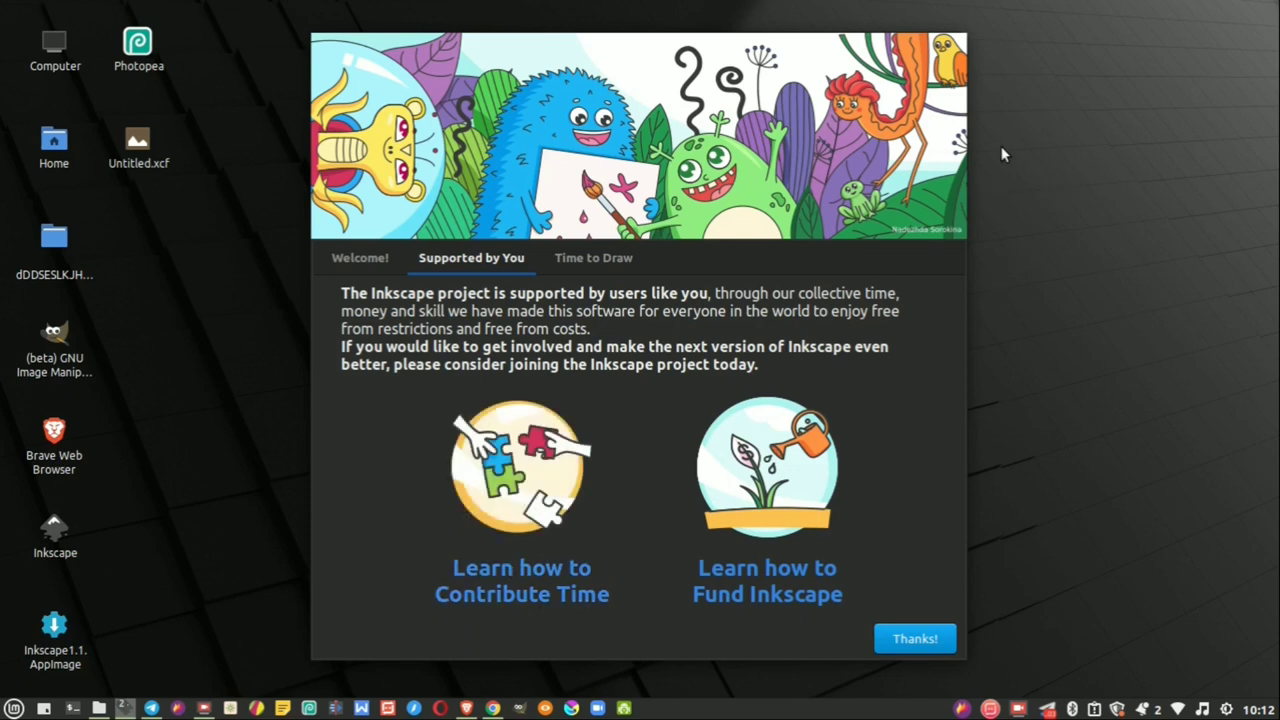
Step: On the Welcome quick setup, set the canvas to Dark and keep the Inkscape default keyboard shortcuts
click(361, 264)
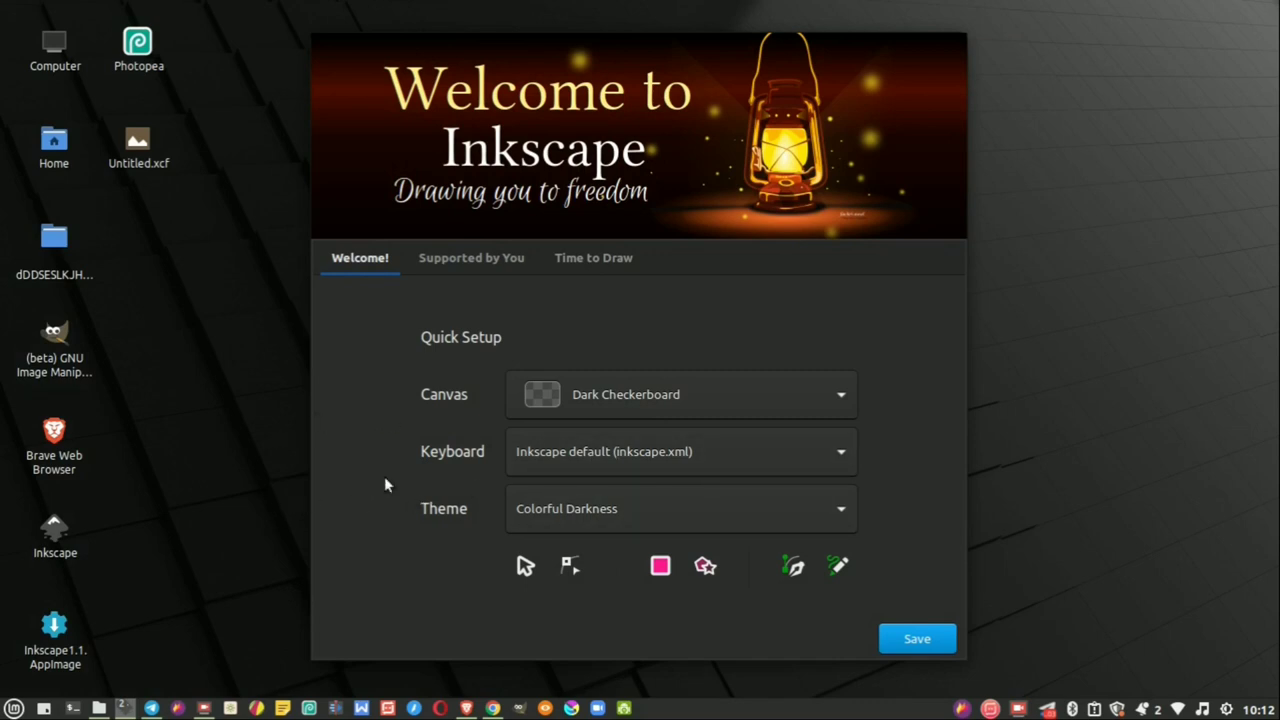
click(824, 391)
click(596, 320)
click(587, 400)
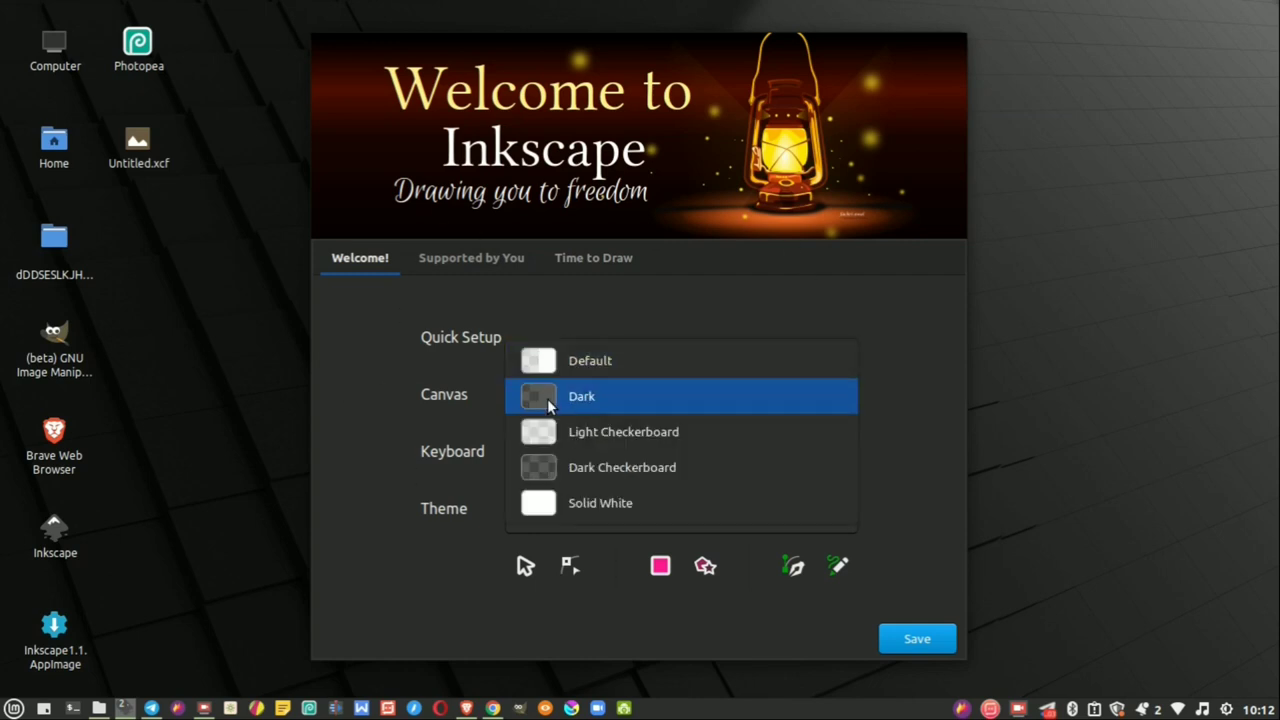
click(547, 398)
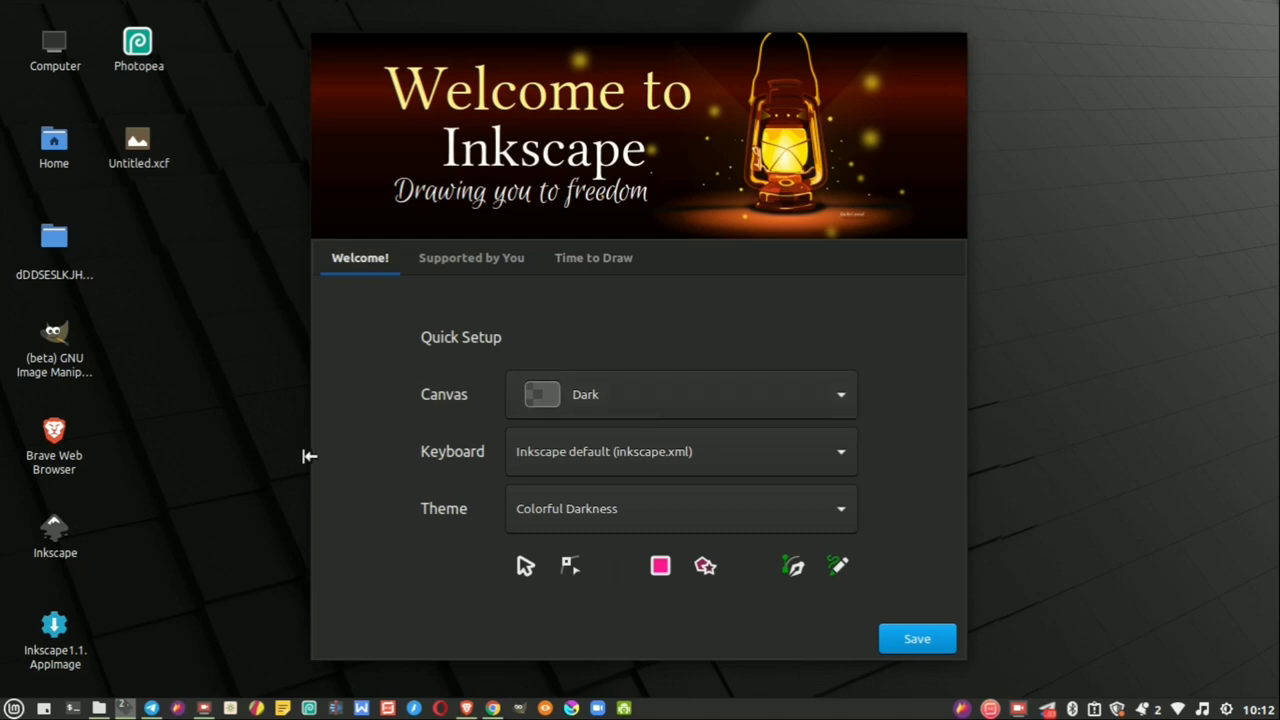
click(755, 452)
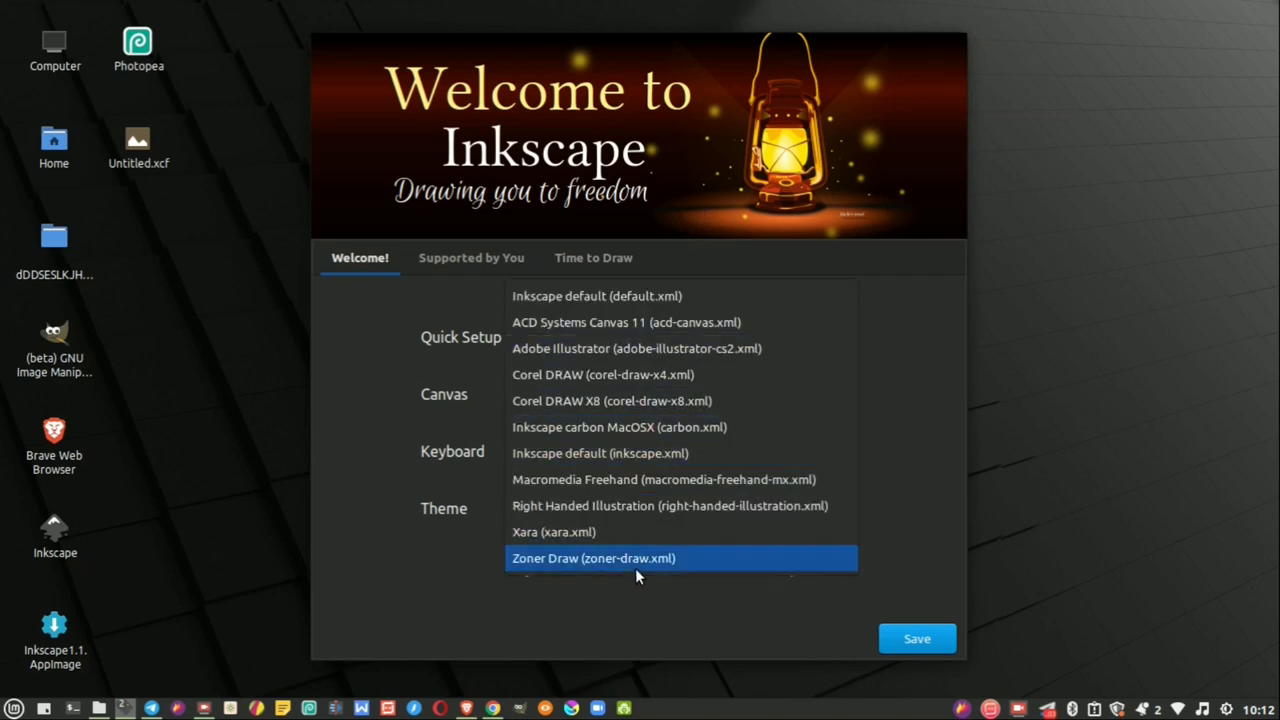
click(574, 455)
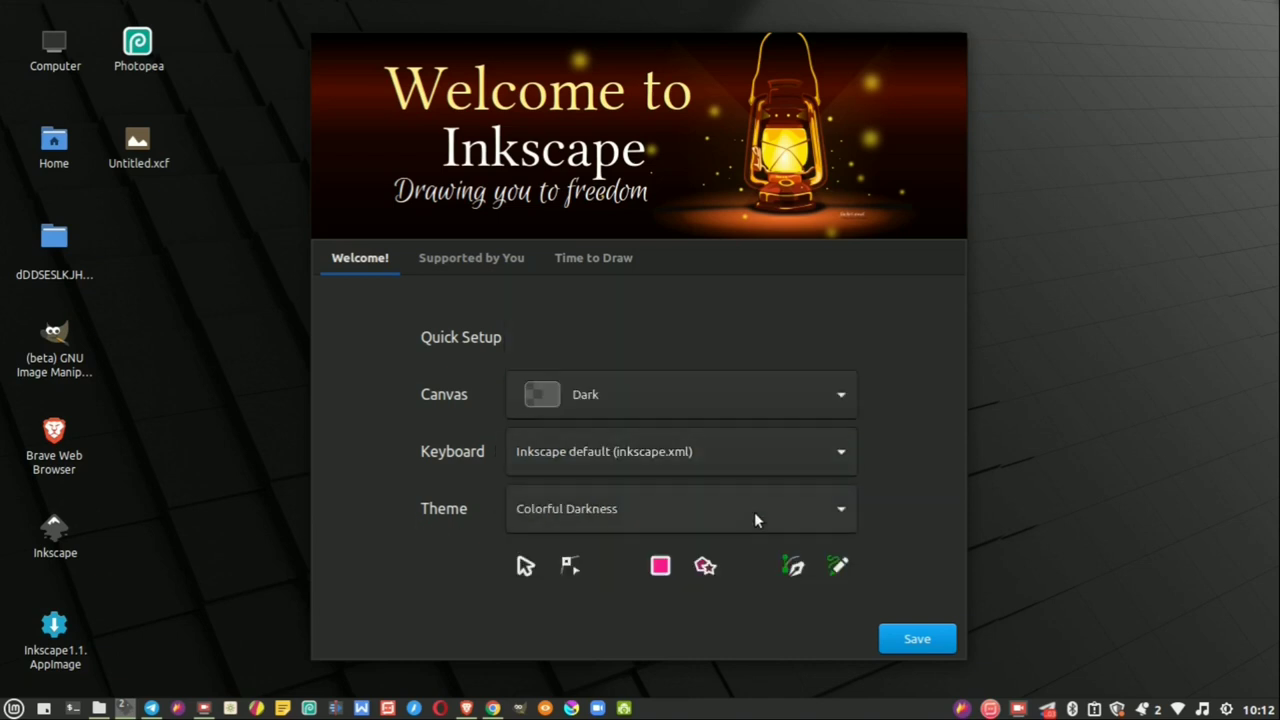
Step: Preview the Classic Adwaita, Symbolic Adwaita, Colorful Darkness and Colorful Lightness themes
click(841, 513)
click(574, 457)
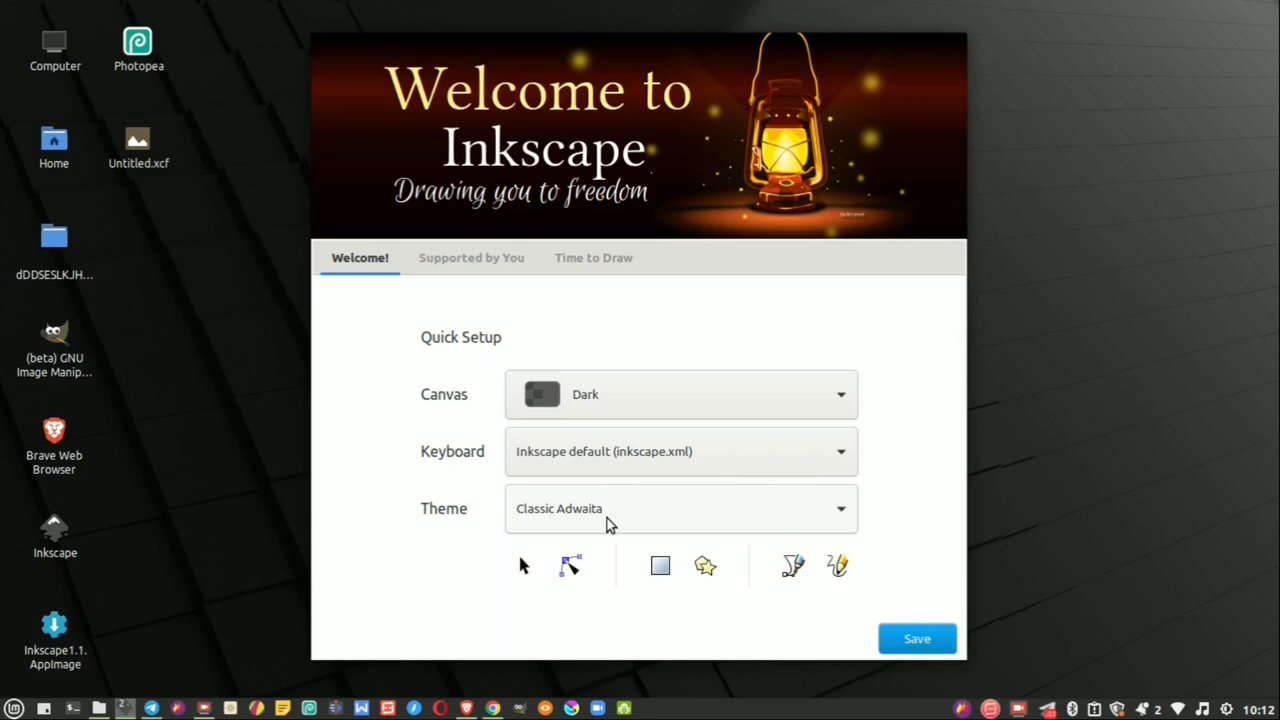
click(837, 513)
click(600, 536)
click(815, 520)
click(716, 535)
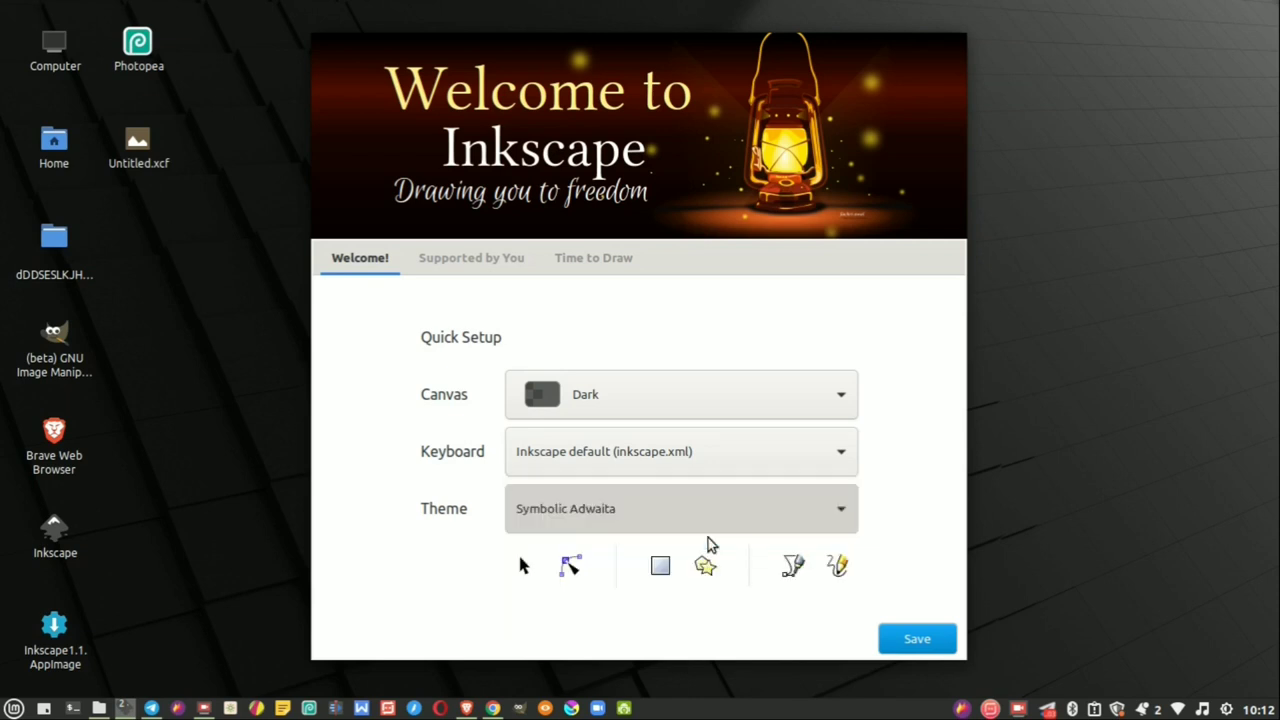
click(784, 500)
click(674, 536)
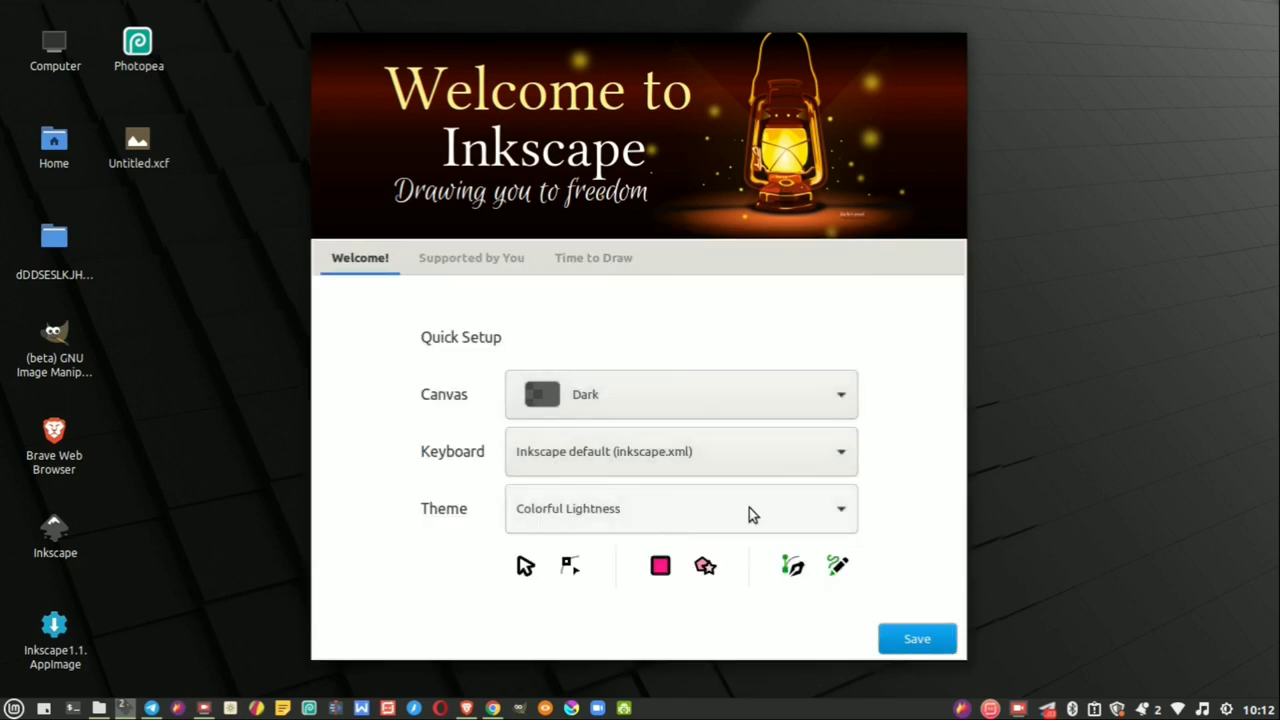
Step: Settle on the Careful Darkness theme after trying Compacted, and save the quick setup
click(800, 515)
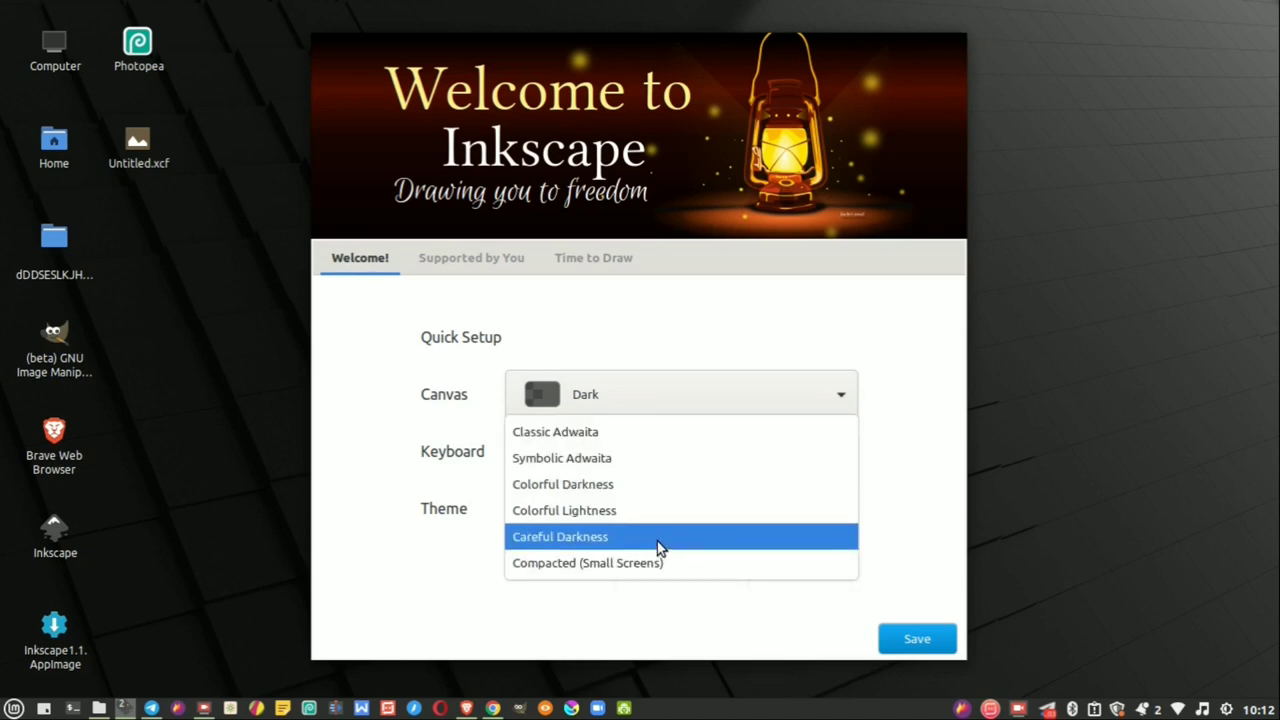
click(662, 537)
click(812, 520)
click(646, 536)
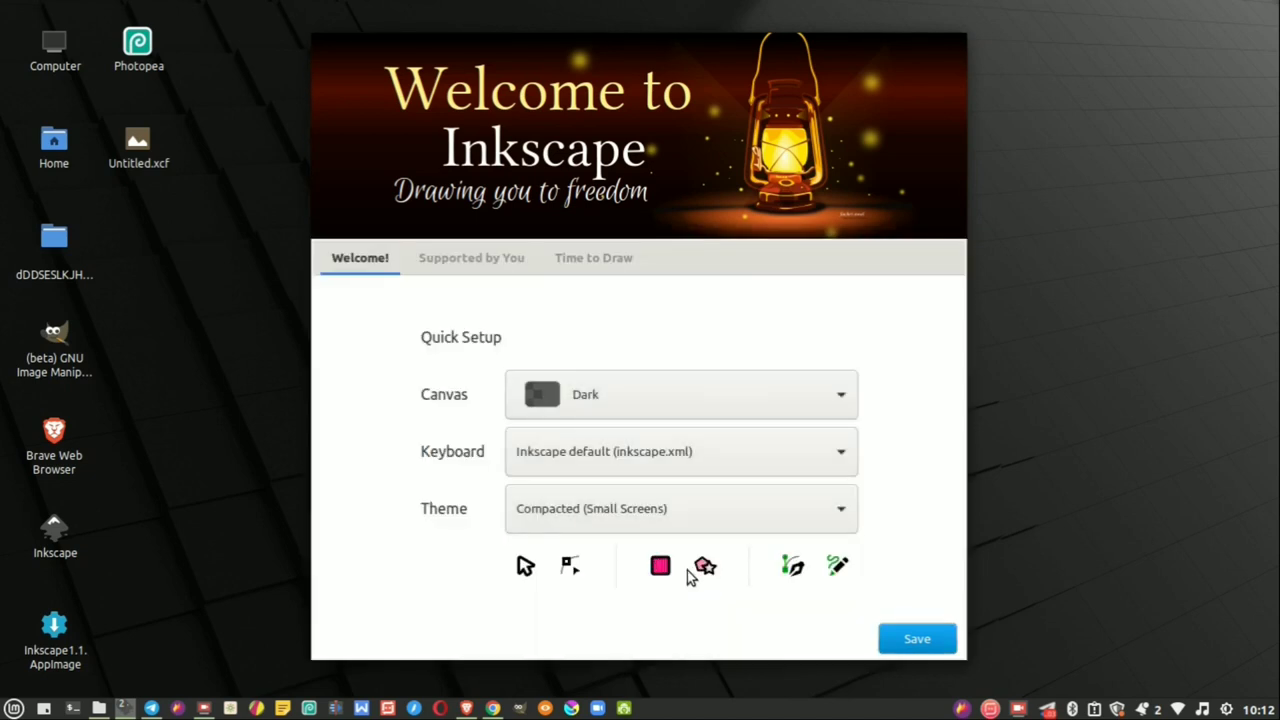
click(822, 500)
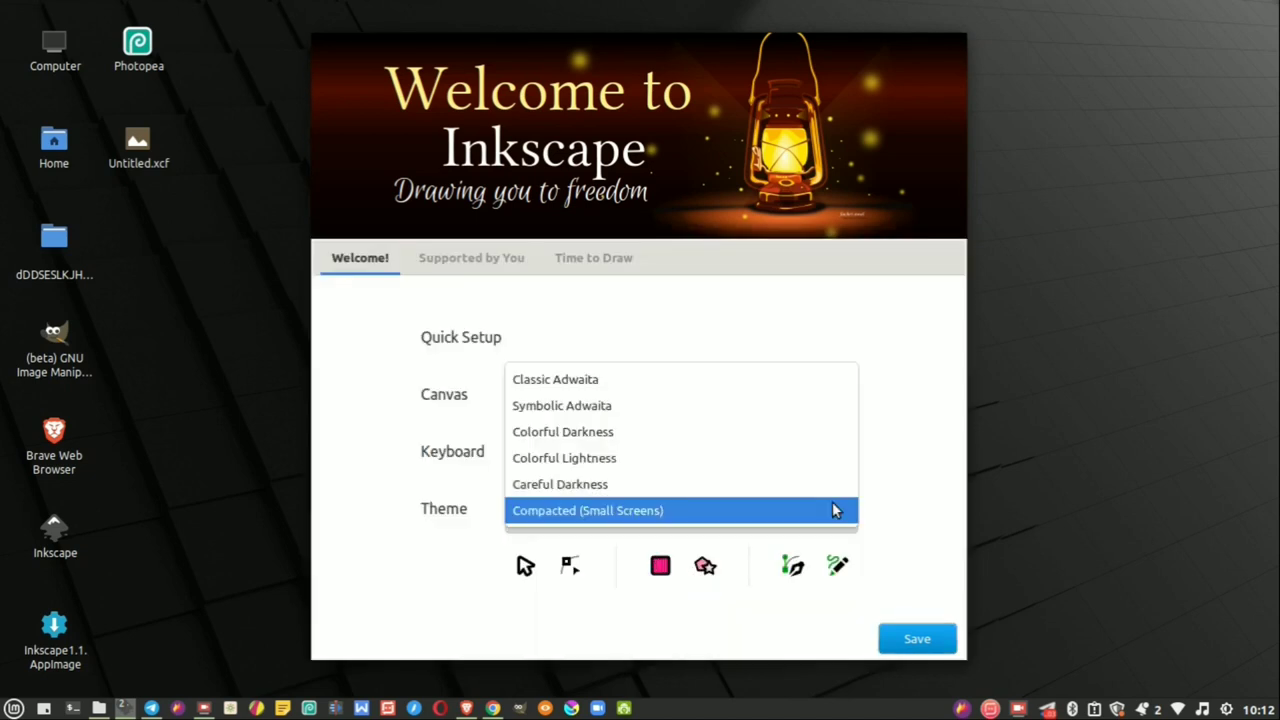
click(600, 483)
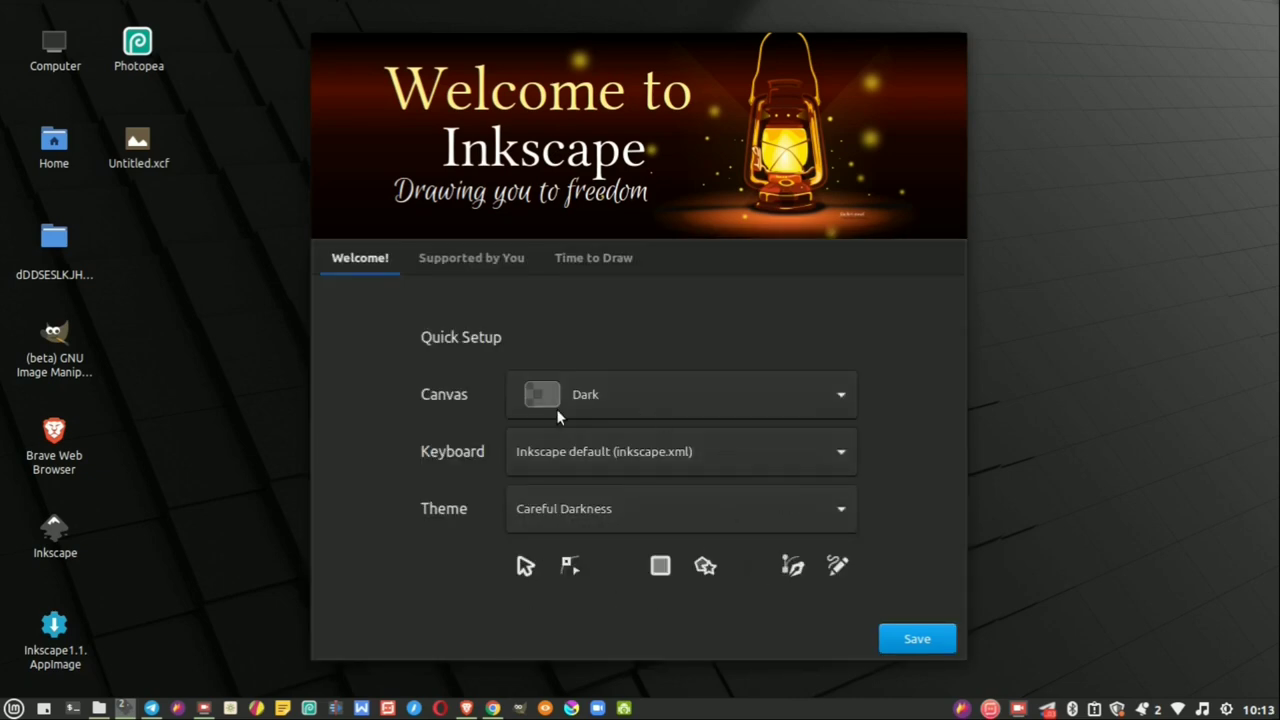
click(910, 636)
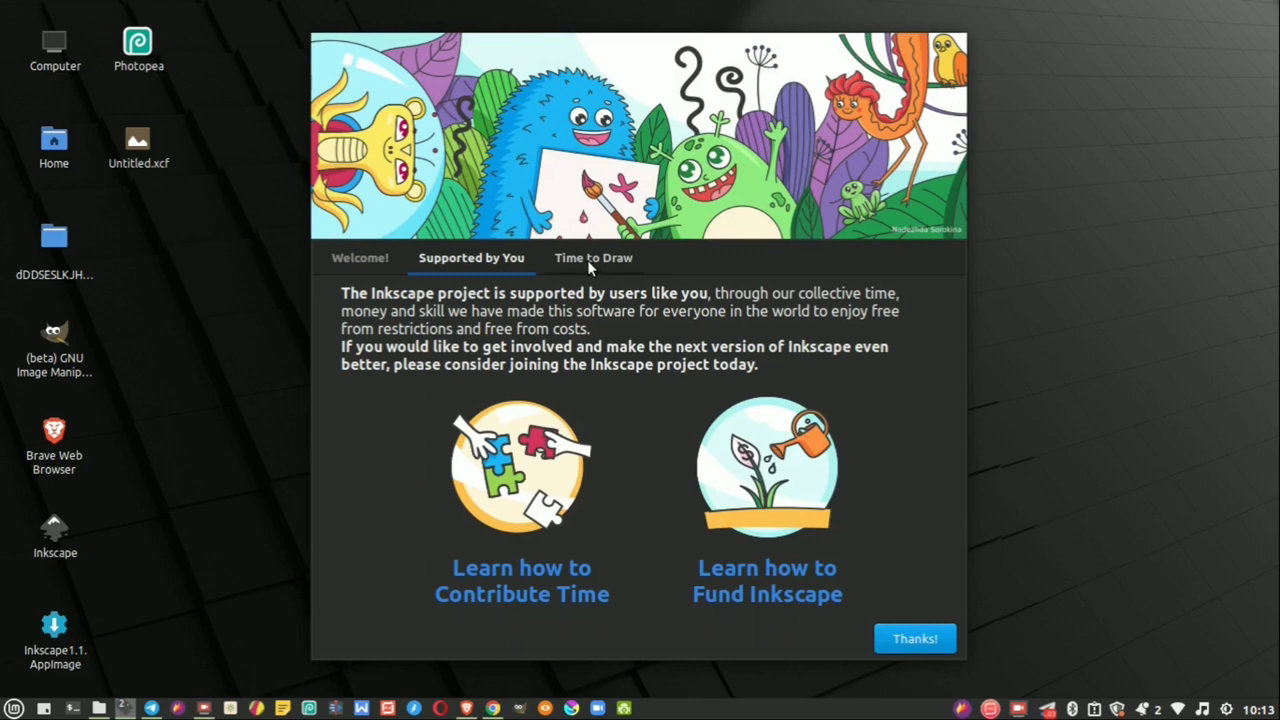
Step: Create a new document from the Desktop 4K template in the Screen category
click(587, 260)
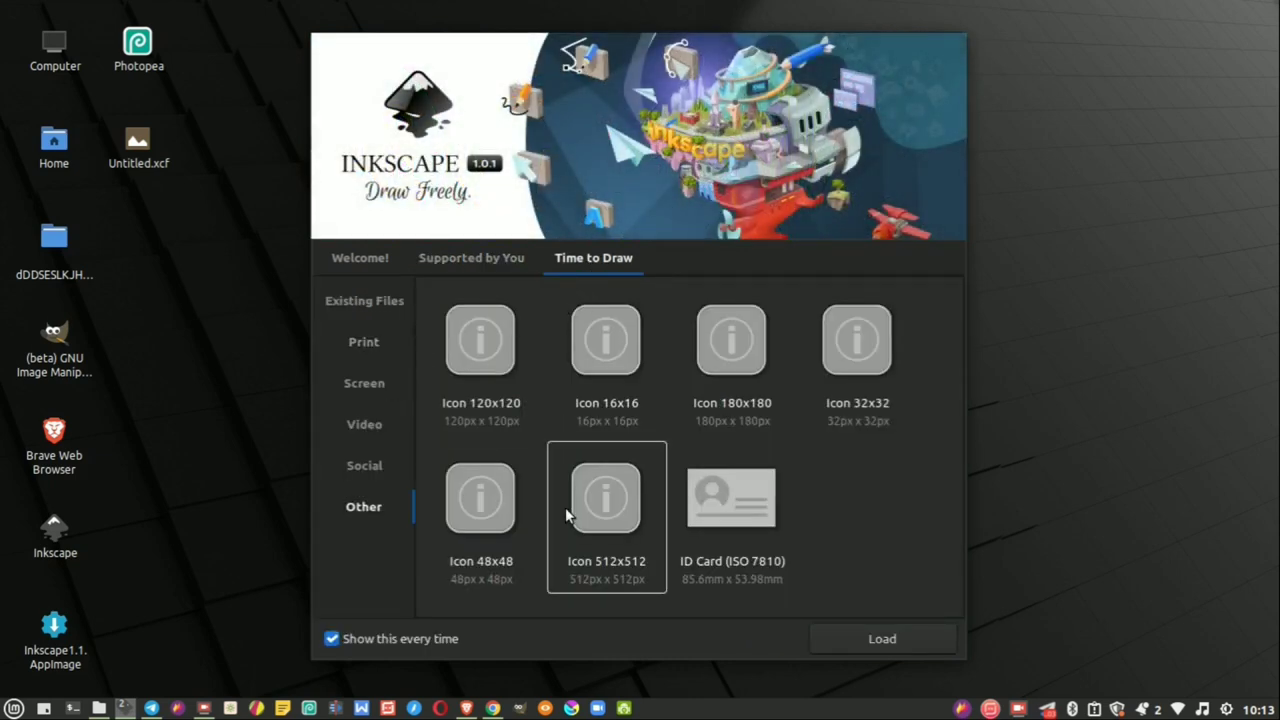
click(364, 343)
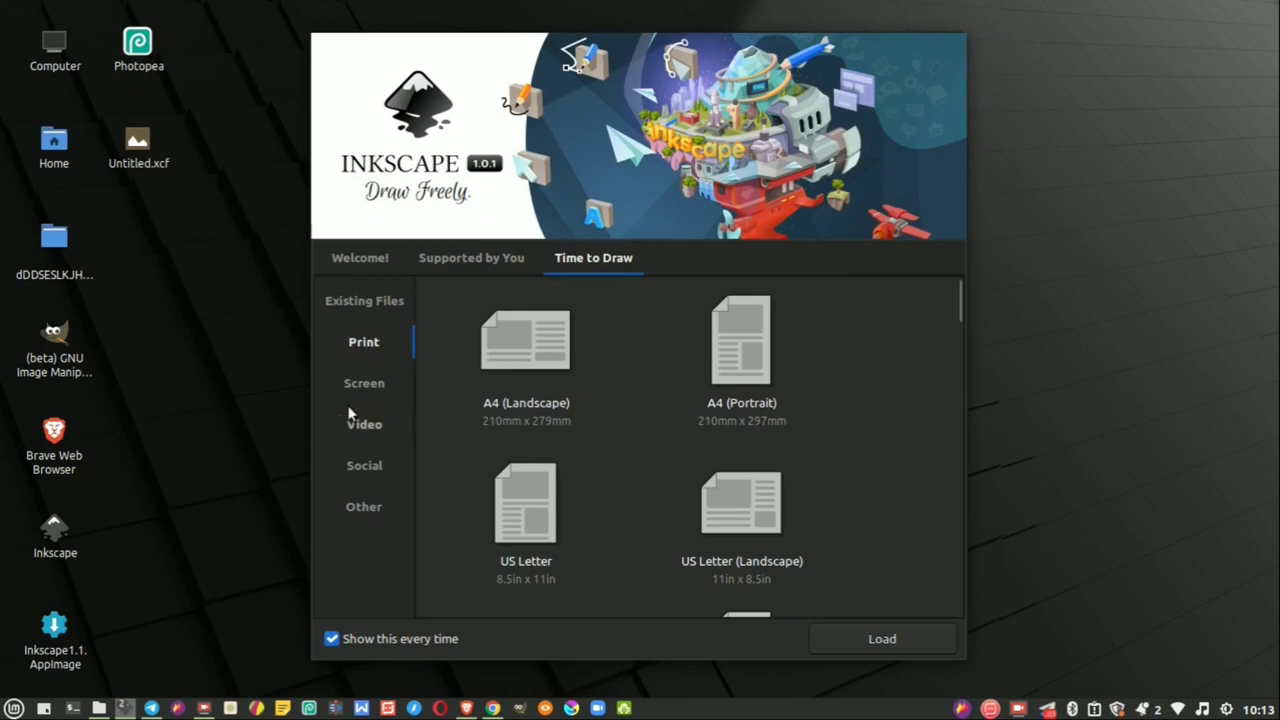
click(364, 386)
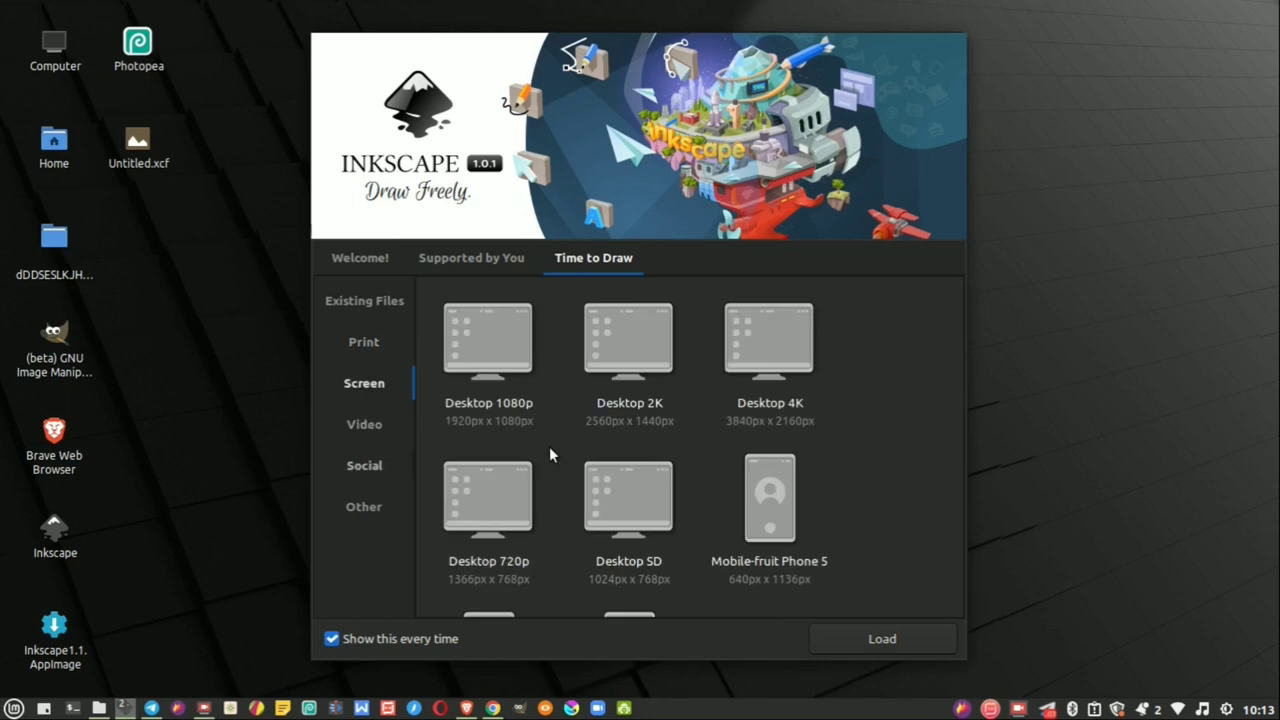
click(768, 344)
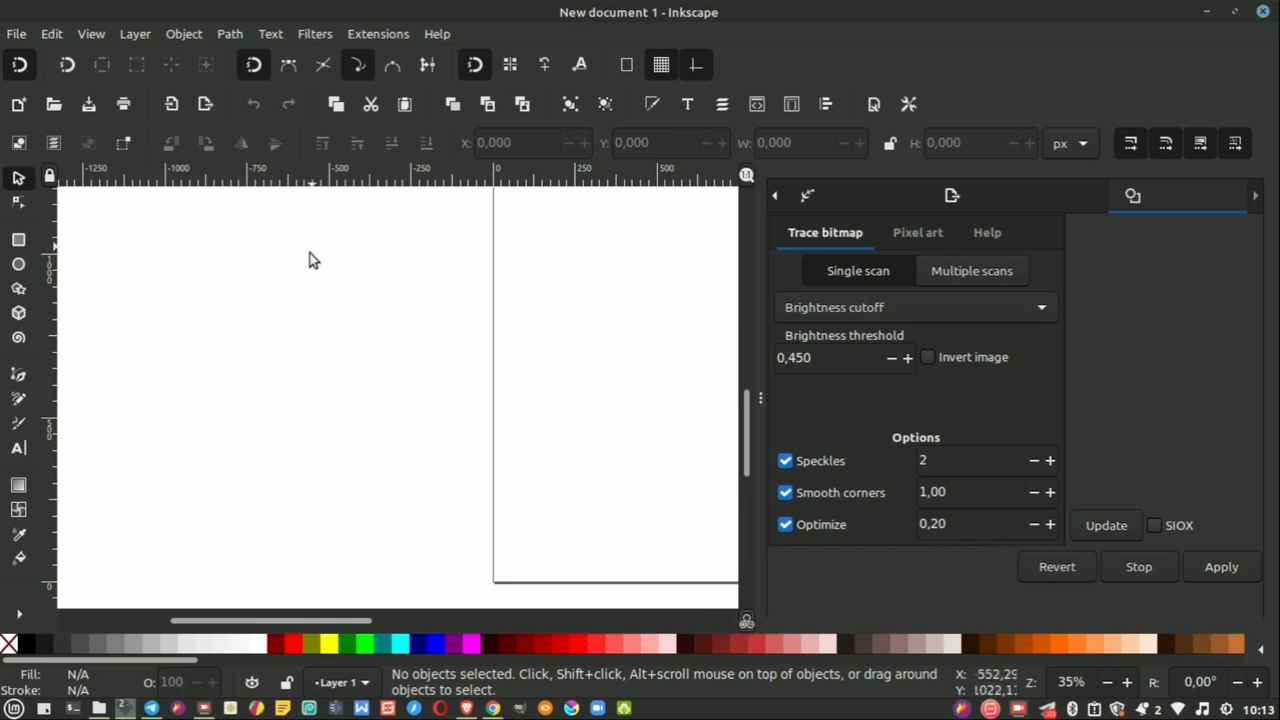
Step: Zoom the canvas out until the whole blank Desktop 4K page is visible
scroll(288, 335, down, 6)
scroll(343, 295, up, 2)
scroll(344, 296, up, 2)
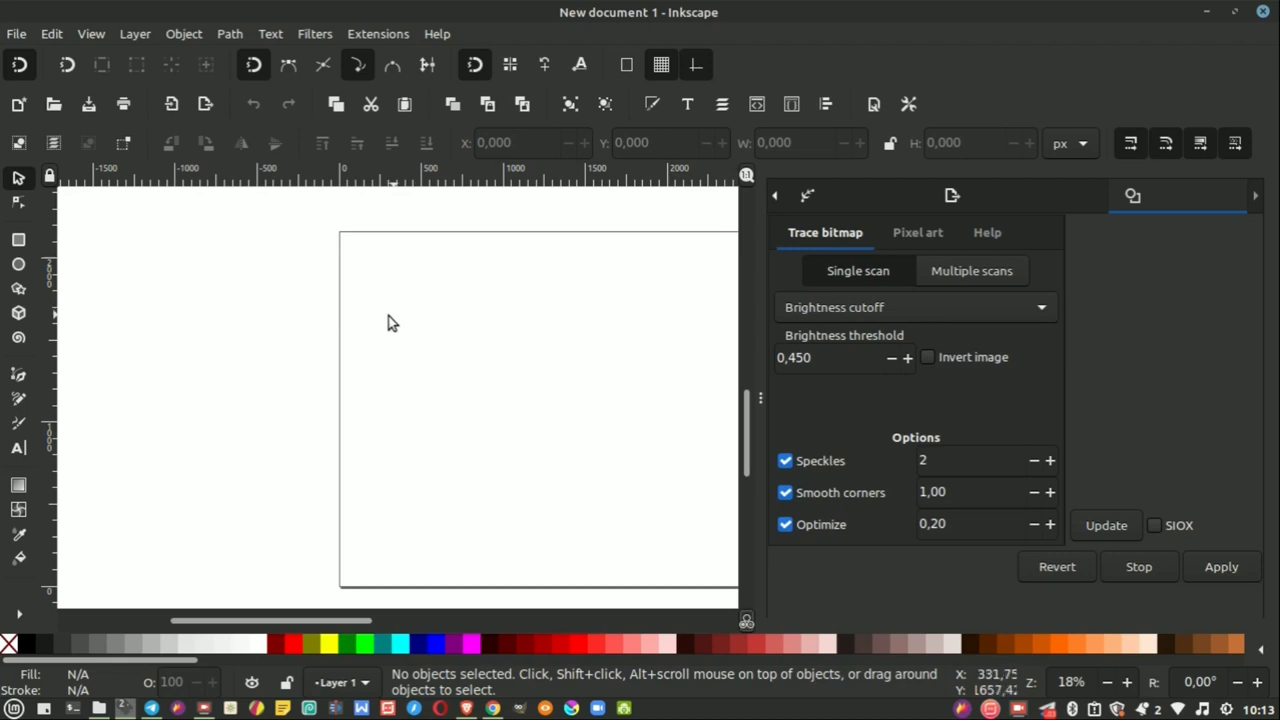
scroll(300, 334, down, 3)
scroll(349, 331, up, 3)
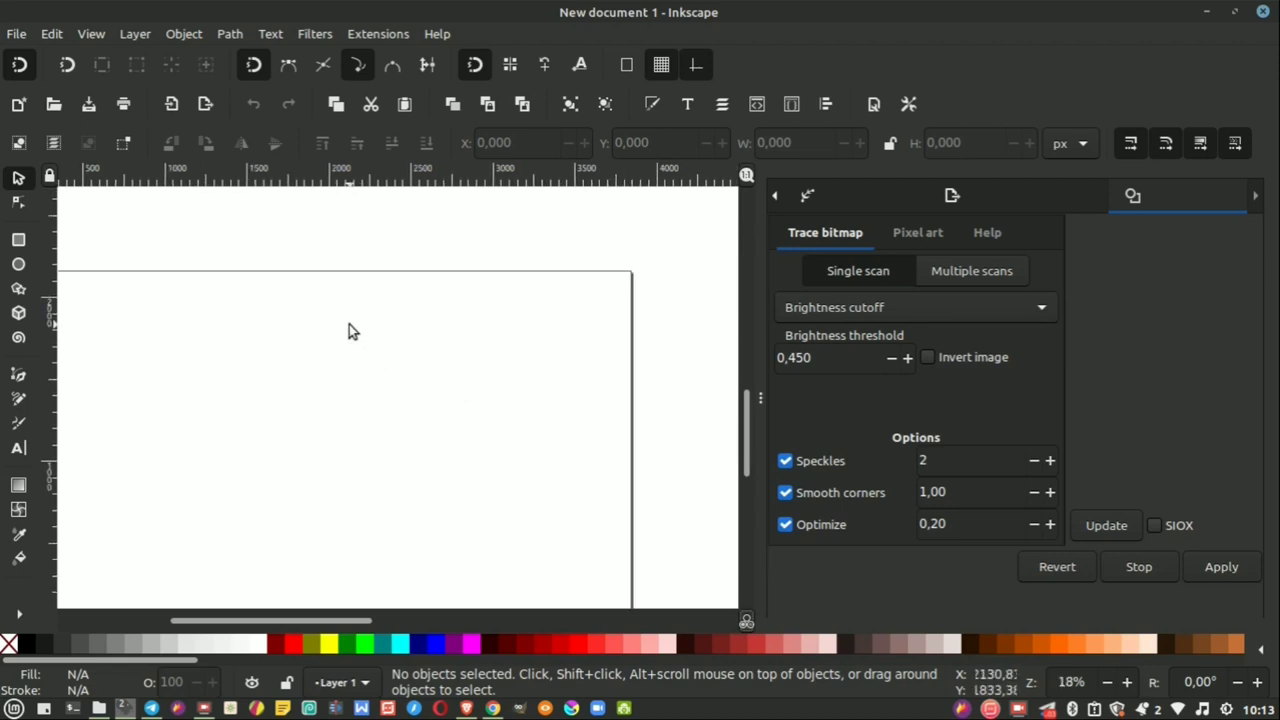
scroll(473, 312, down, 1)
scroll(476, 311, down, 5)
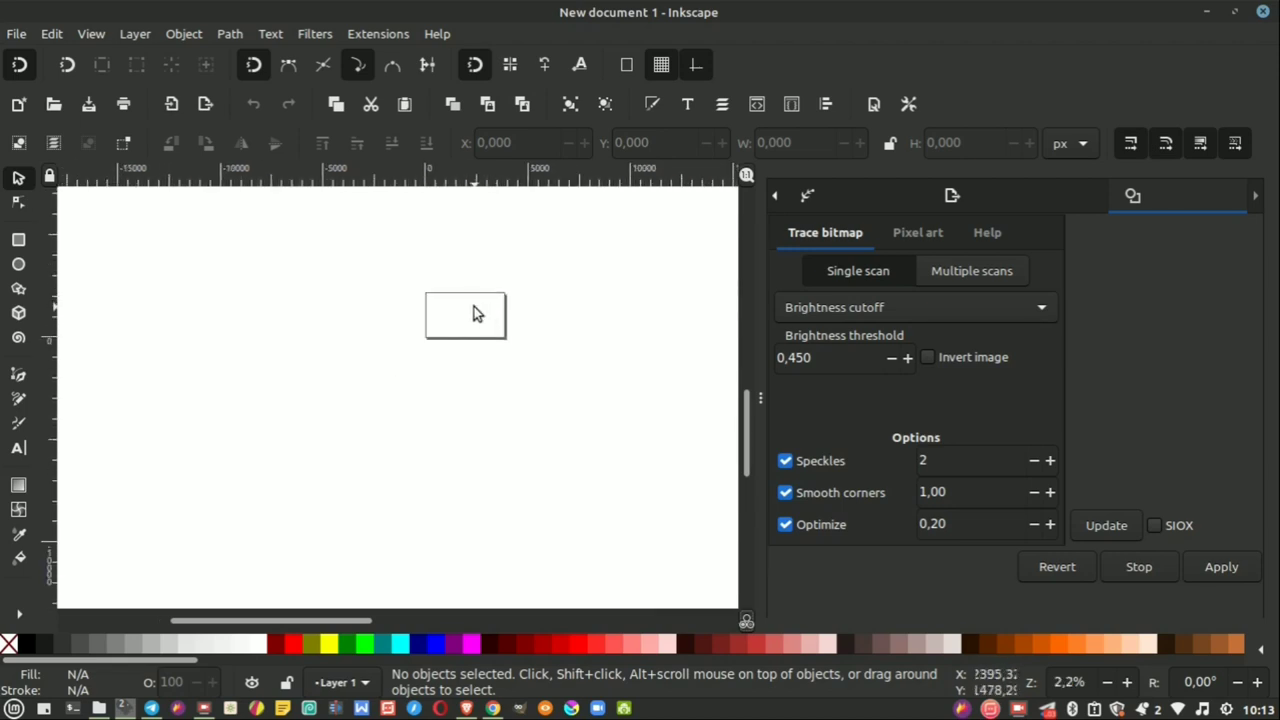
scroll(480, 300, up, 4)
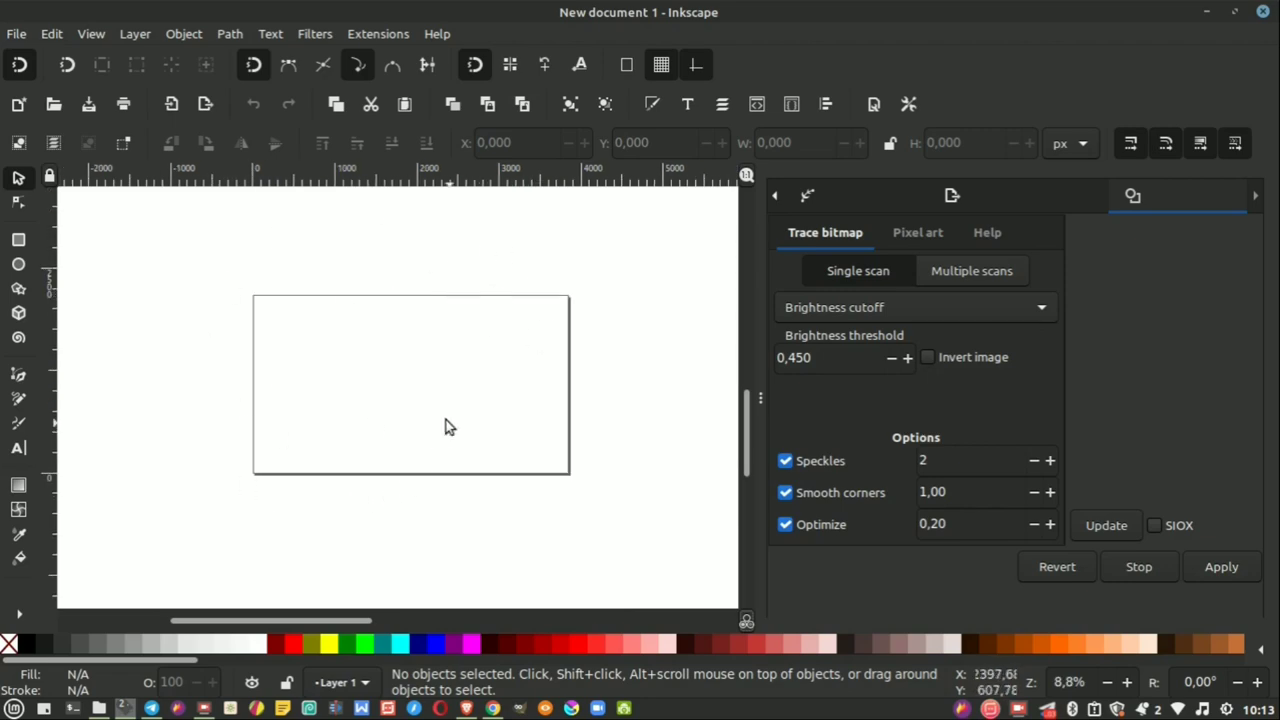
mouse_move(124, 708)
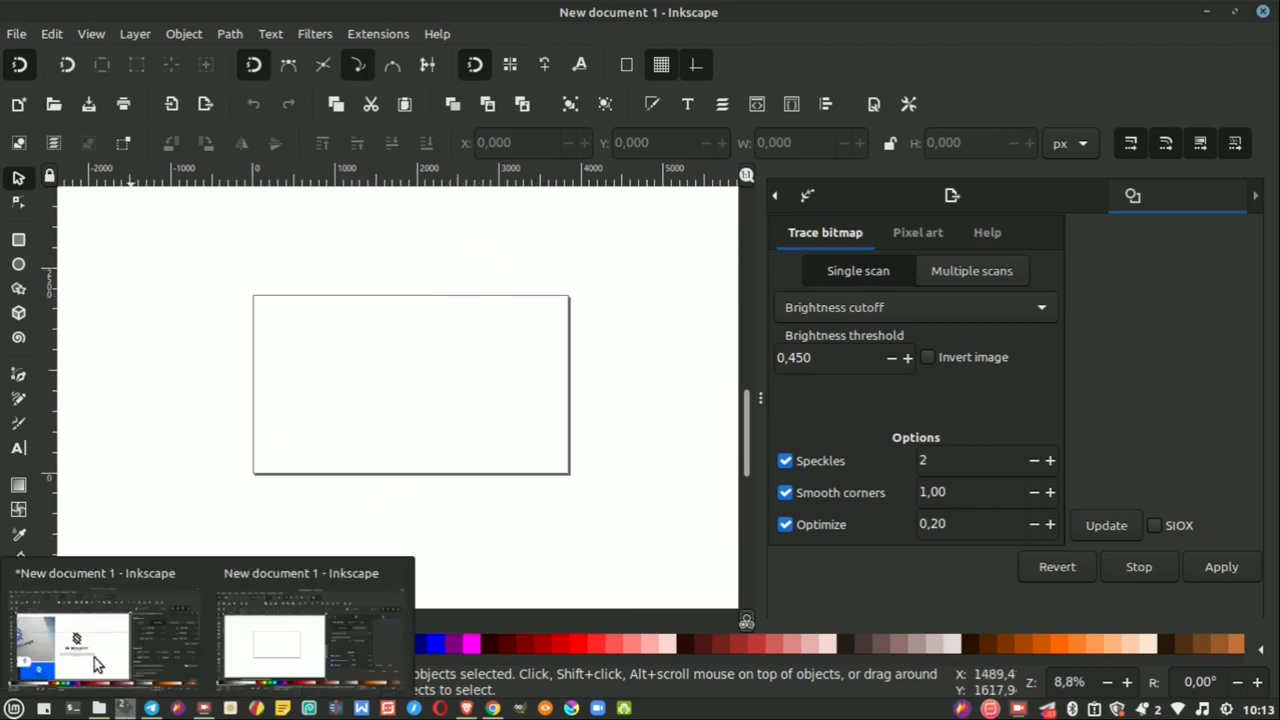
Step: Bring the Be Brilliant logo mockup window forward and rotate its canvas view to -15°
click(97, 662)
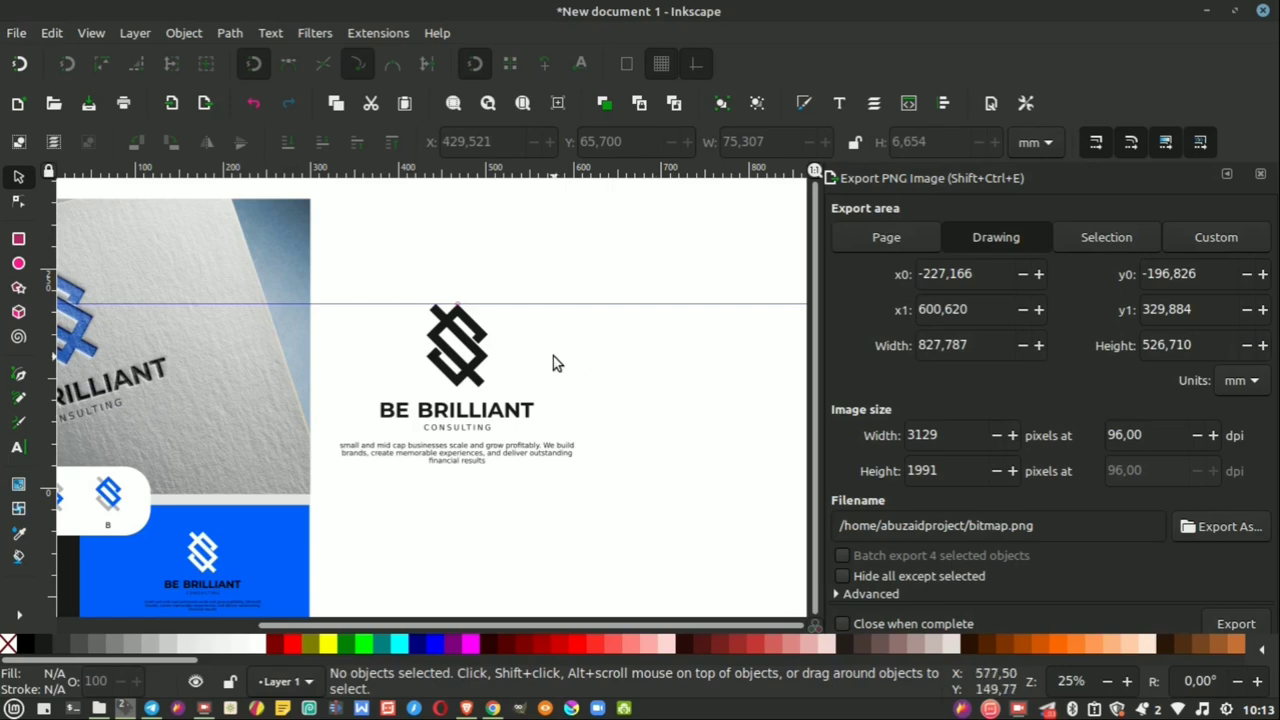
scroll(527, 353, up, 3)
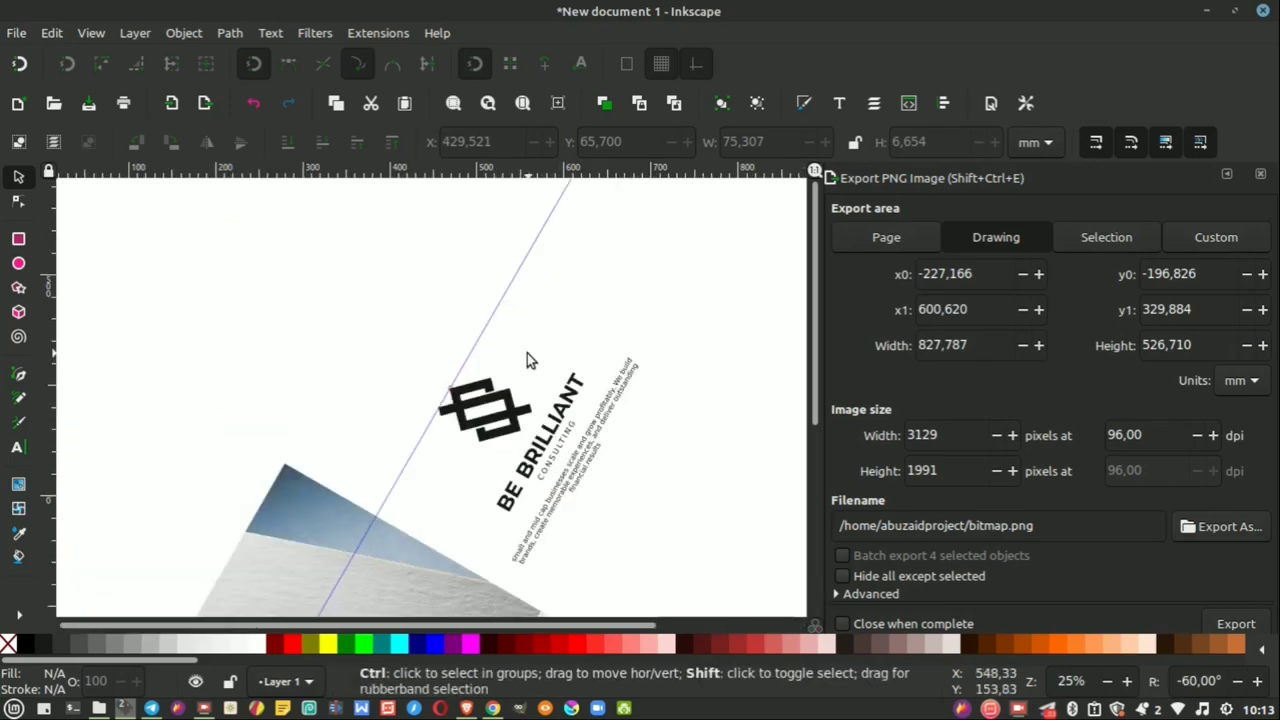
scroll(527, 353, down, 5)
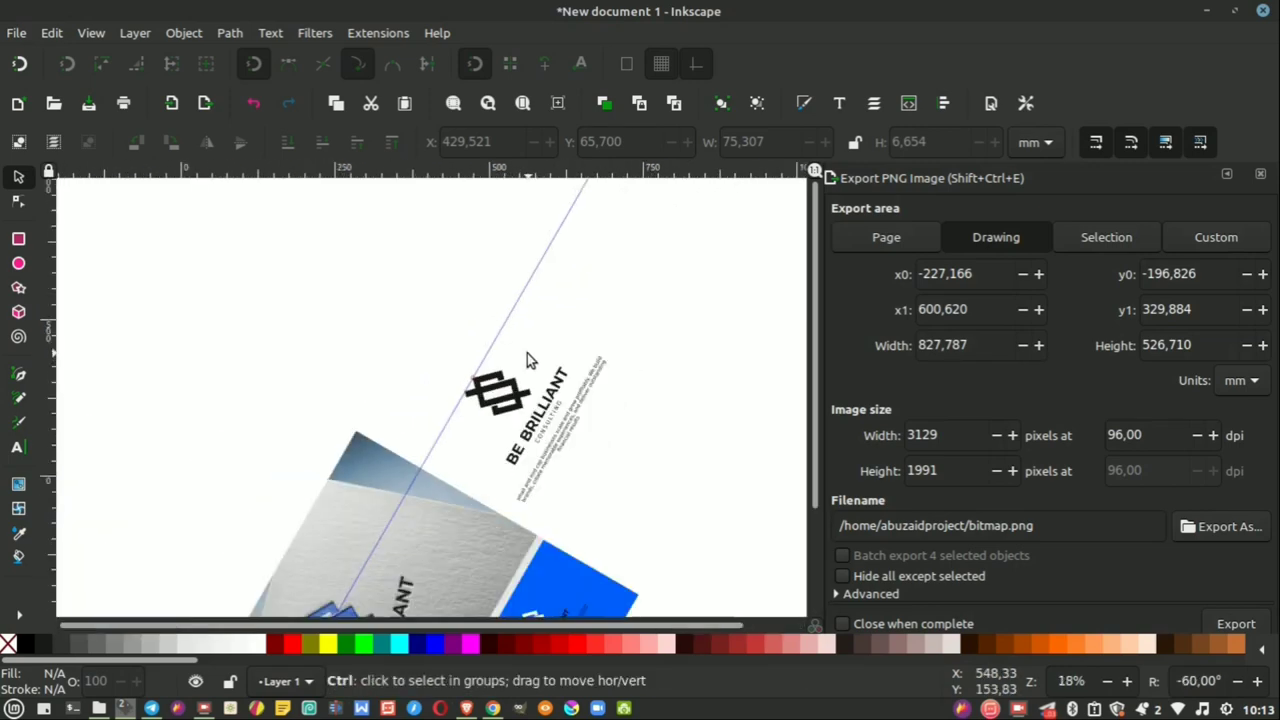
scroll(527, 353, up, 1)
scroll(522, 372, up, 2)
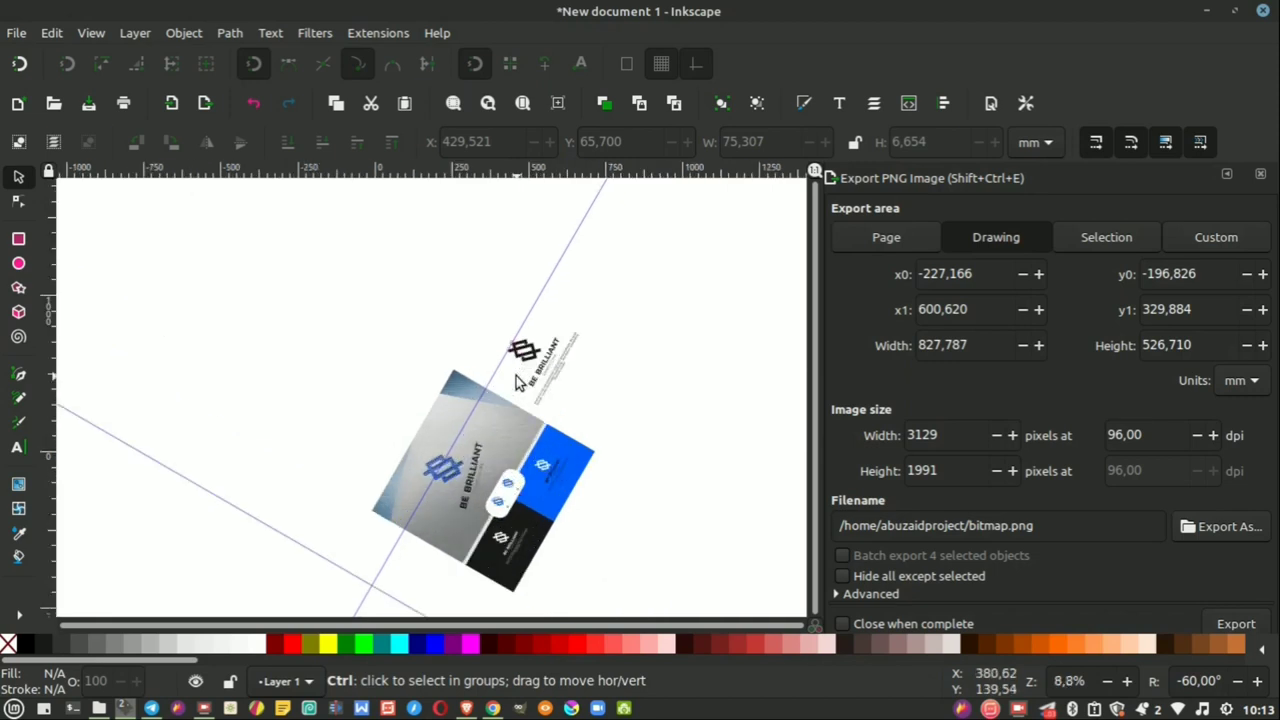
ctrl+shift+scroll(515, 383, up, 4)
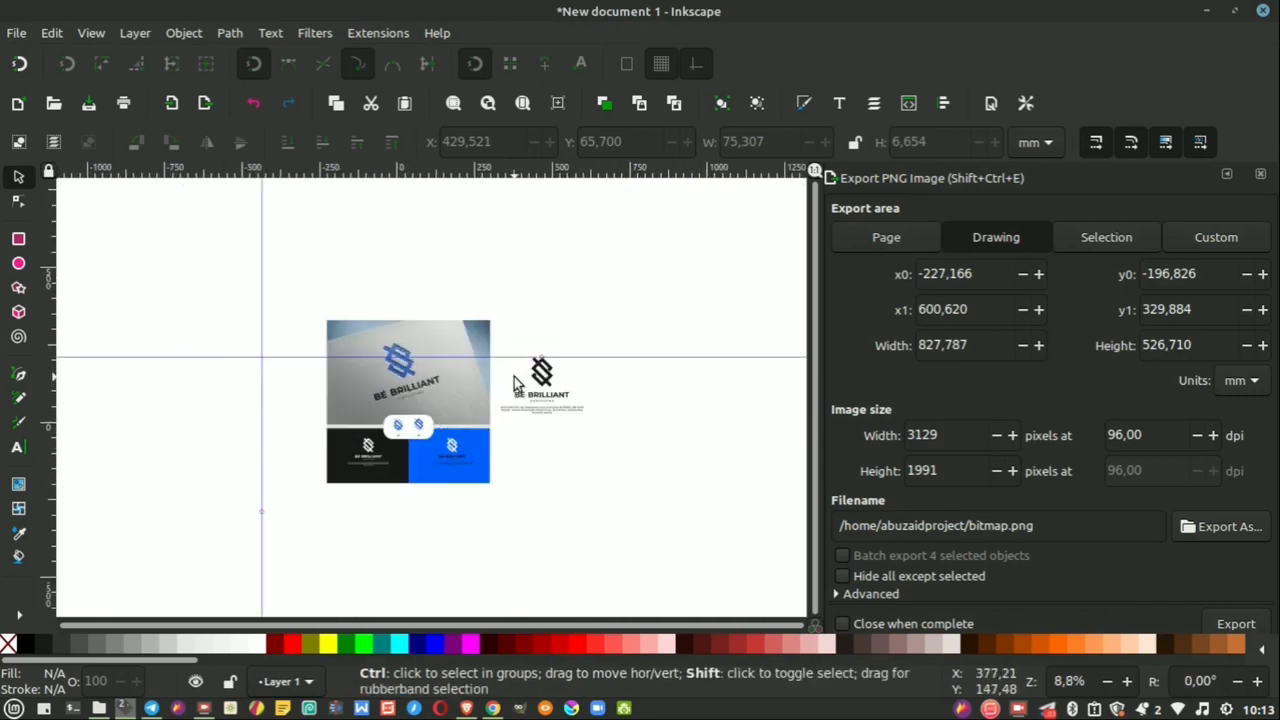
ctrl+shift+scroll(513, 382, up, 3)
ctrl+shift+scroll(513, 377, down, 3)
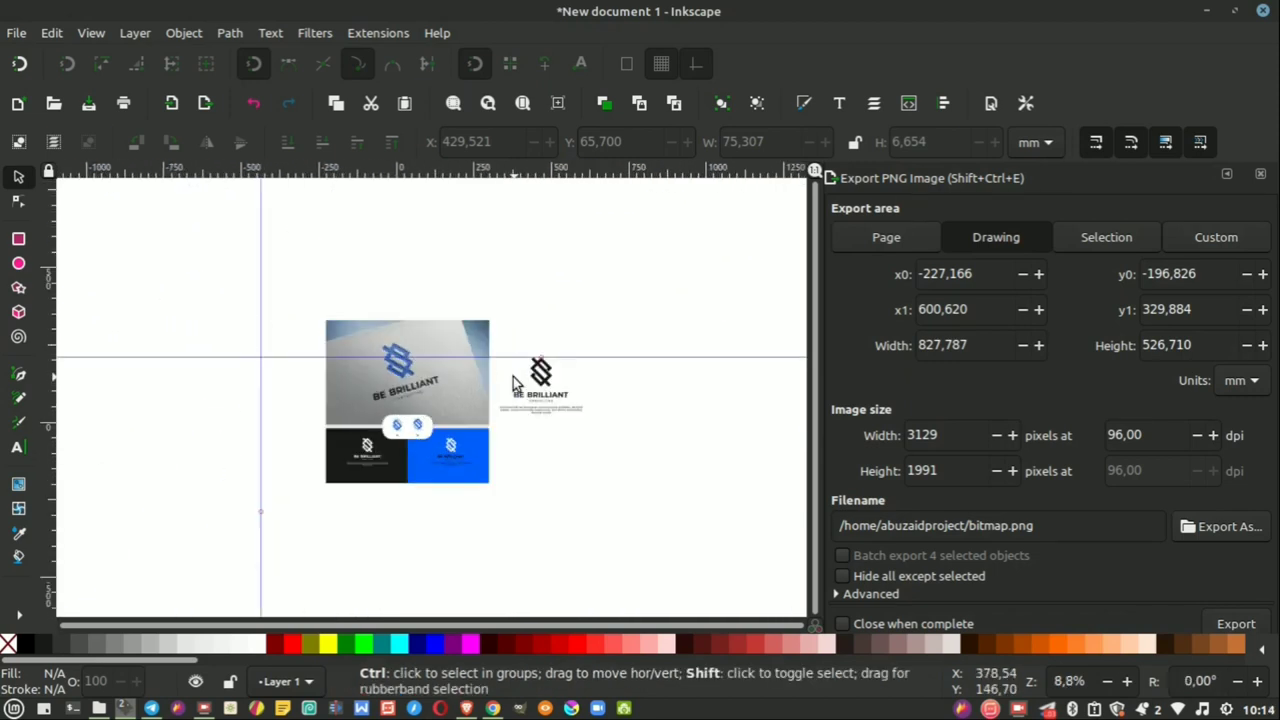
ctrl+shift+scroll(513, 376, up, 1)
ctrl+shift+scroll(513, 376, up, 2)
ctrl+shift+scroll(513, 376, down, 1)
ctrl+shift+scroll(513, 376, down, 1)
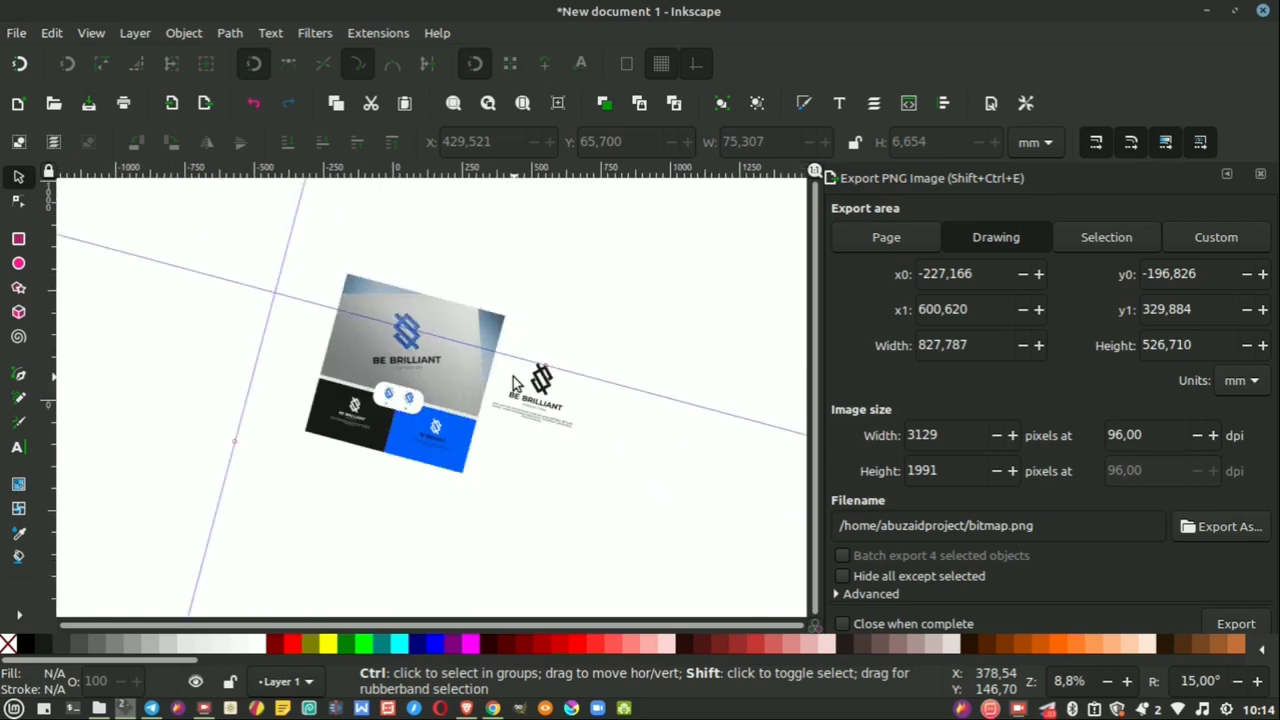
ctrl+shift+scroll(513, 382, down, 1)
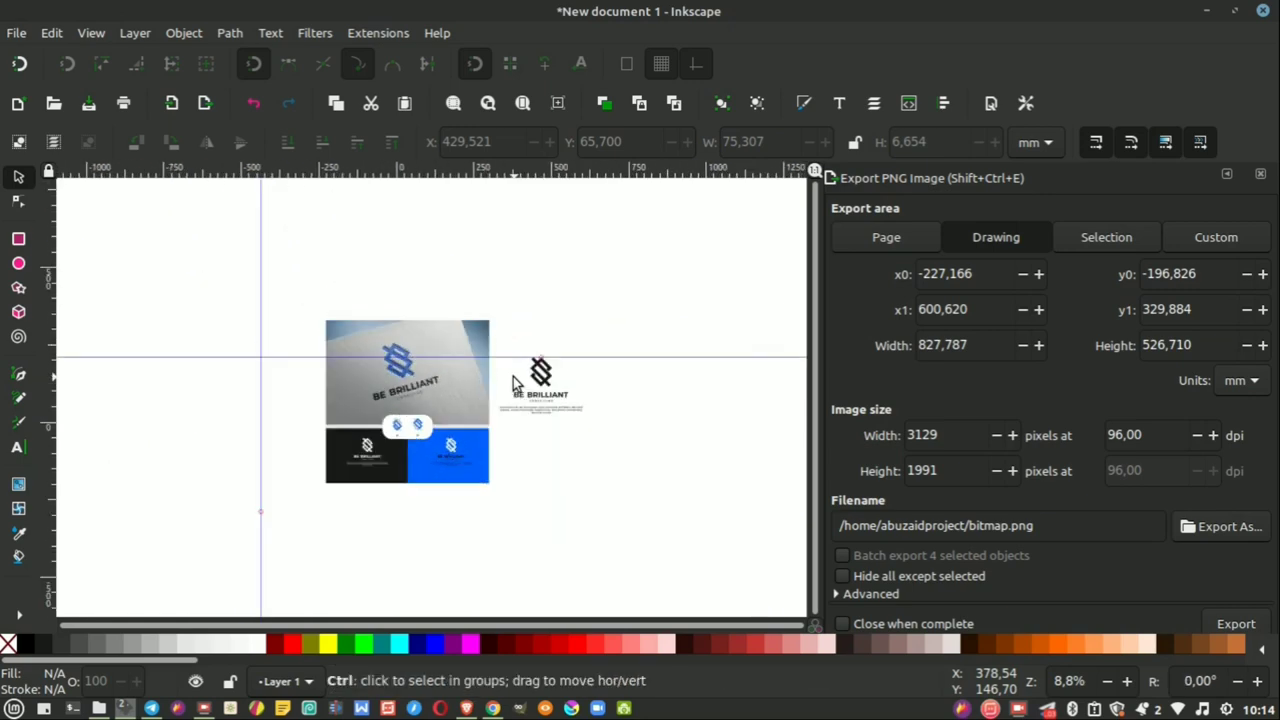
ctrl+shift+scroll(513, 380, up, 3)
ctrl+shift+scroll(513, 376, down, 2)
ctrl+shift+scroll(513, 376, up, 1)
ctrl+shift+scroll(513, 380, up, 3)
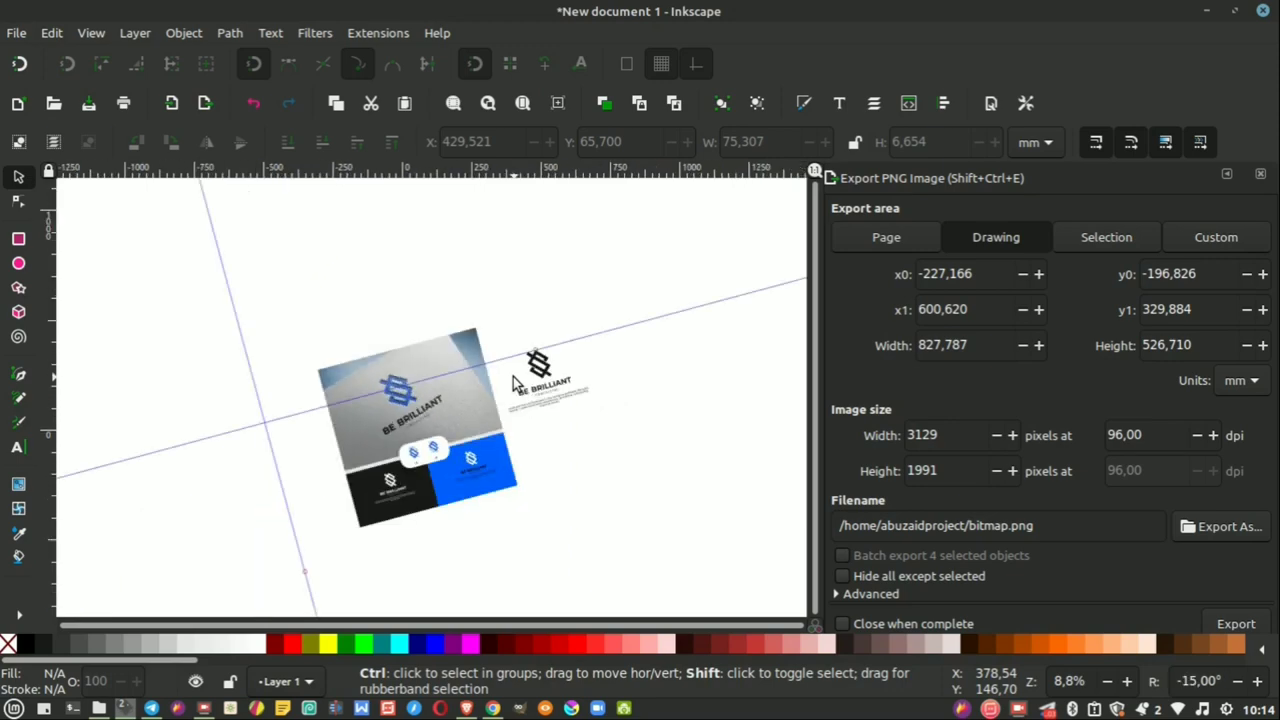
ctrl+shift+scroll(513, 380, up, 1)
ctrl+shift+scroll(513, 380, up, 2)
ctrl+shift+scroll(513, 380, up, 4)
ctrl+shift+scroll(513, 382, down, 4)
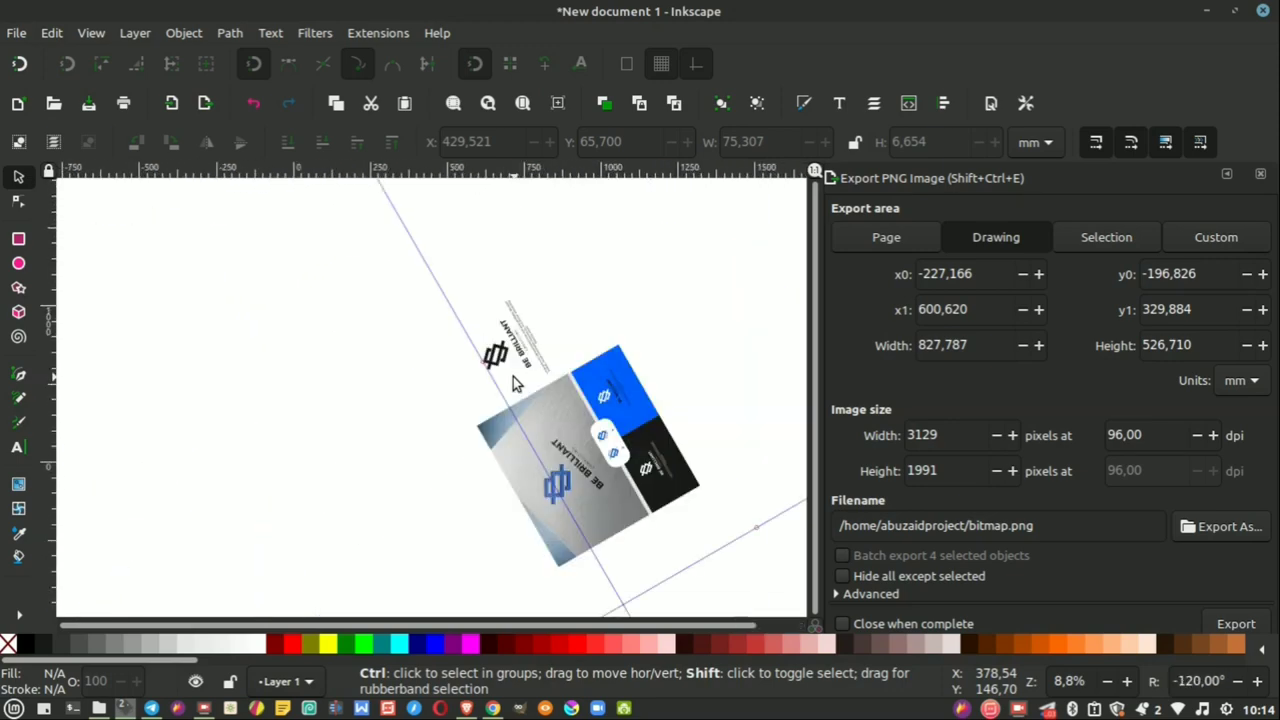
ctrl+shift+scroll(513, 382, down, 4)
ctrl+shift+scroll(513, 382, down, 5)
ctrl+shift+scroll(513, 382, up, 2)
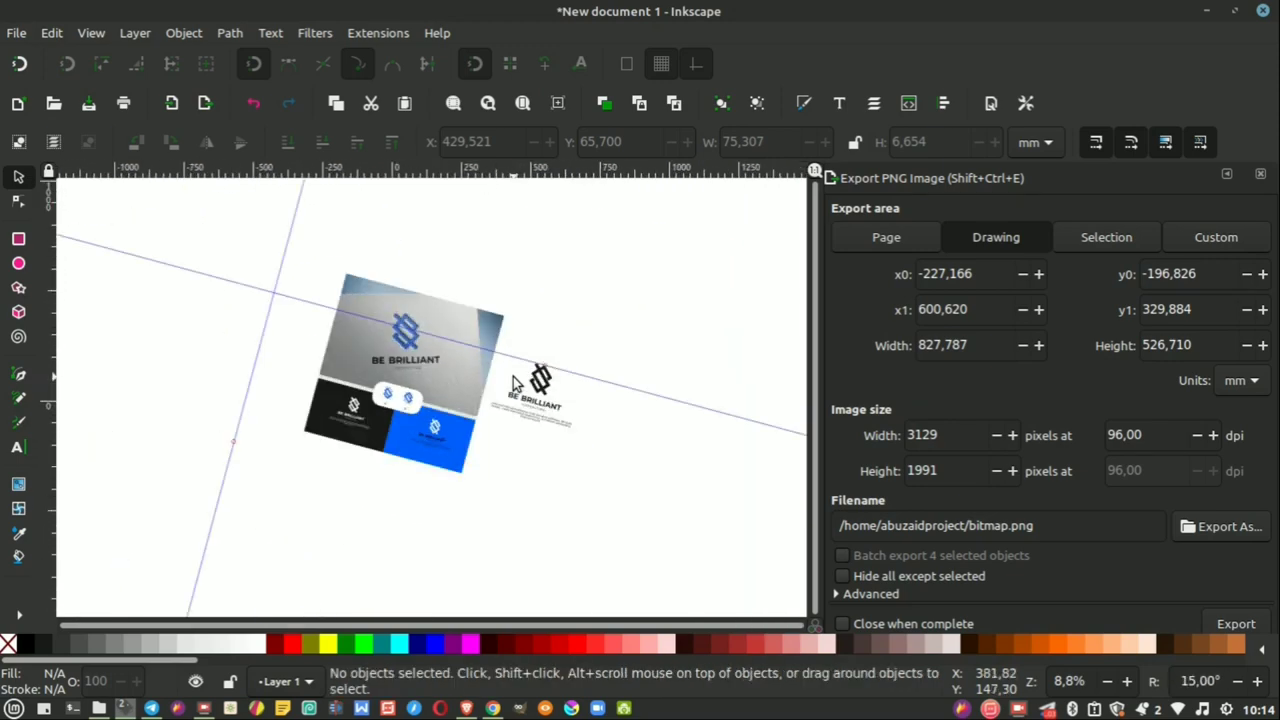
ctrl+shift+scroll(515, 400, up, 2)
ctrl+shift+scroll(481, 303, up, 4)
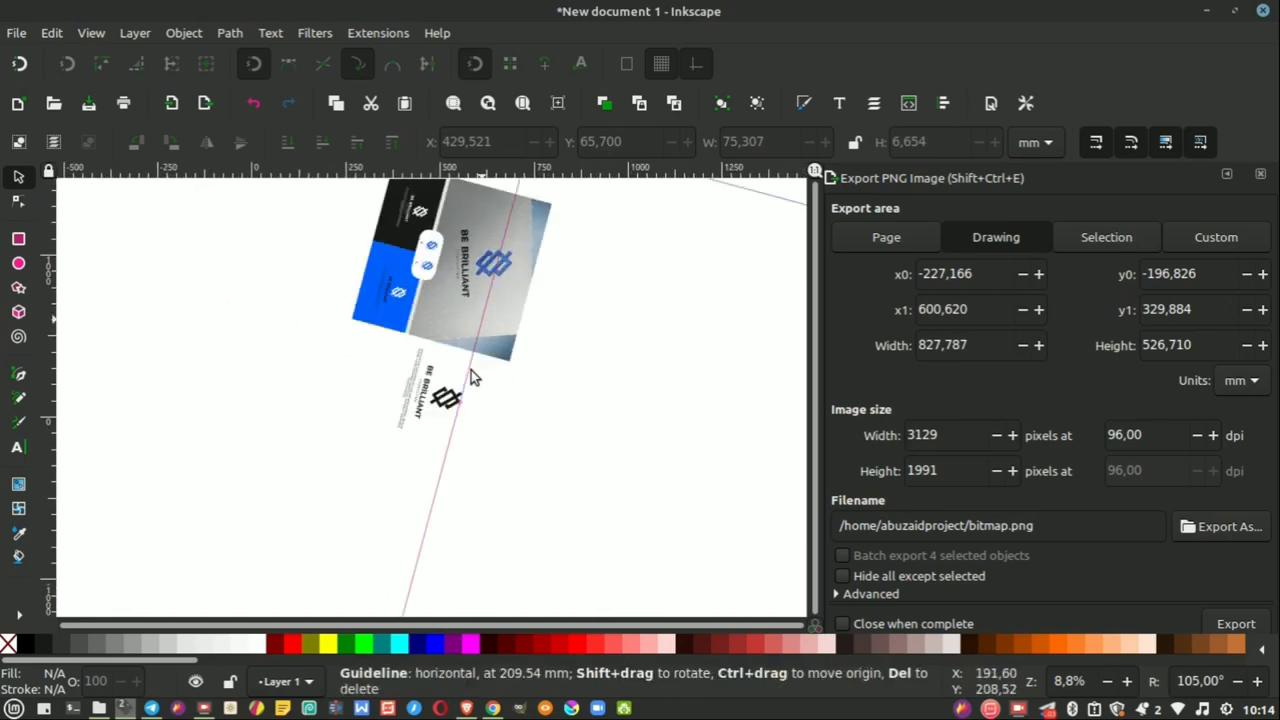
ctrl+scroll(450, 370, up, 3)
ctrl+scroll(435, 378, up, 3)
ctrl+shift+scroll(429, 381, down, 1)
ctrl+shift+scroll(429, 378, up, 1)
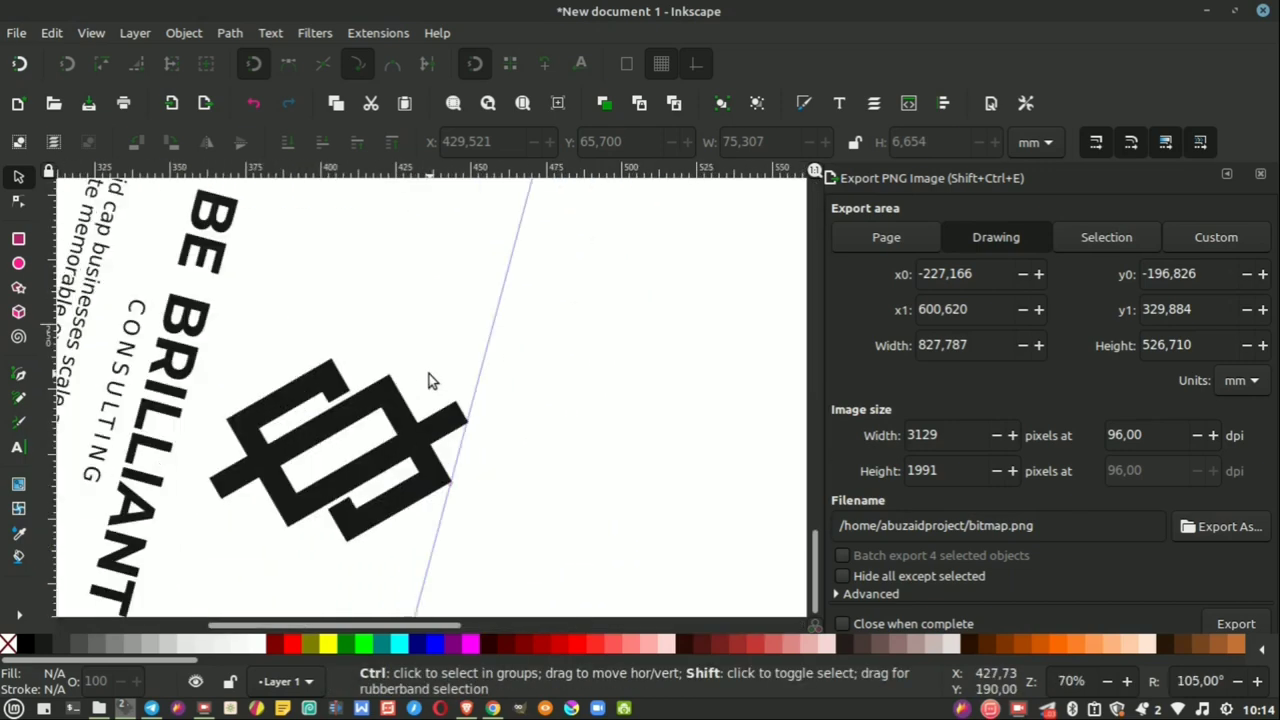
ctrl+shift+scroll(429, 378, up, 2)
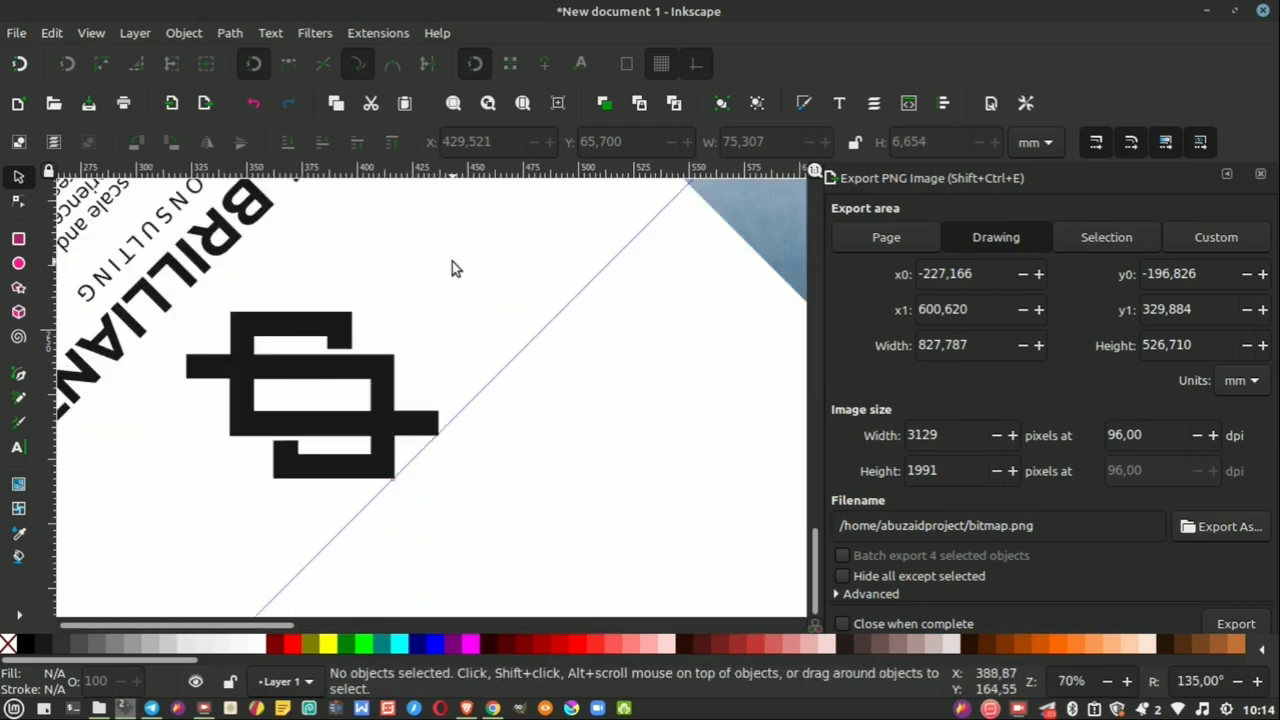
ctrl+scroll(563, 323, down, 3)
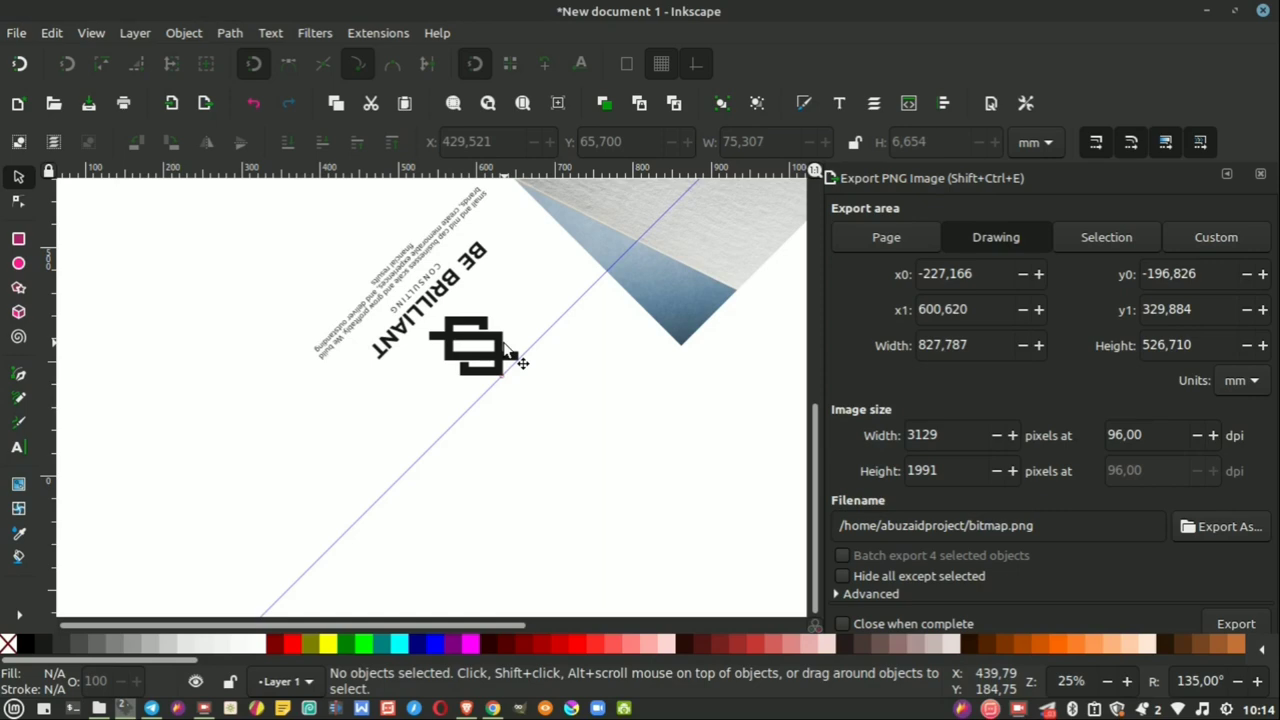
ctrl+shift+scroll(507, 348, up, 2)
ctrl+shift+scroll(507, 348, up, 1)
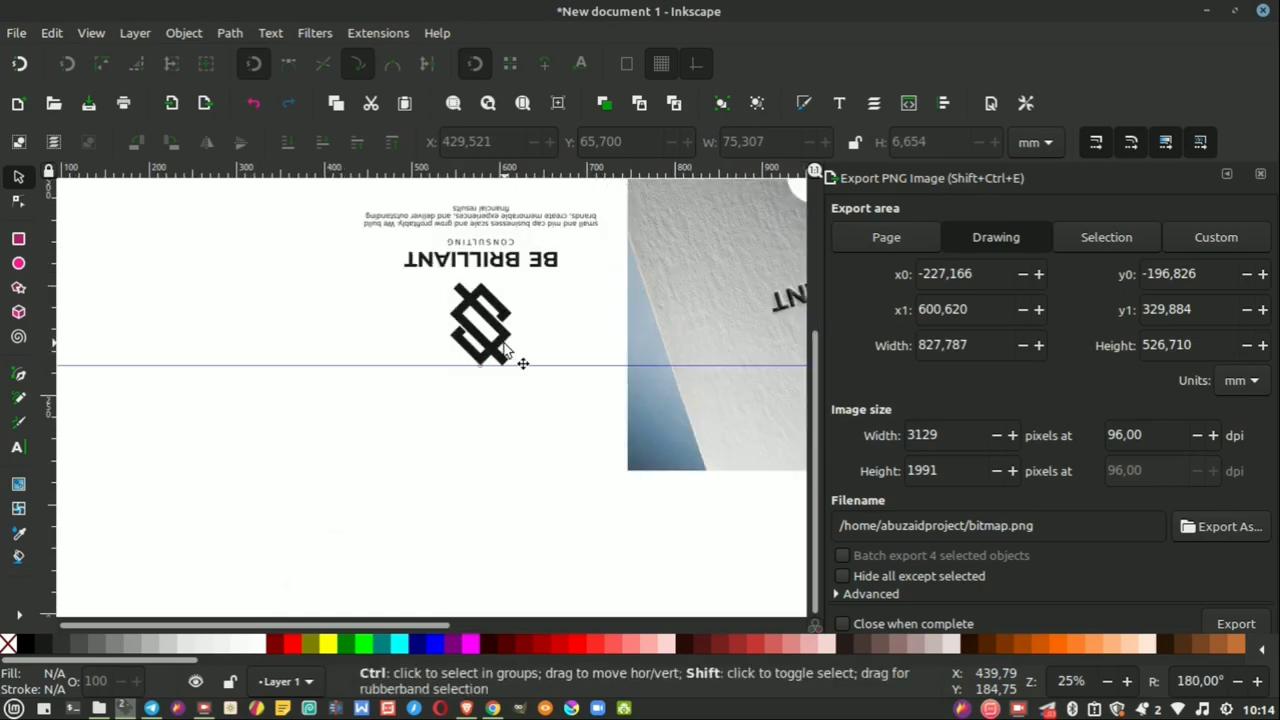
ctrl+shift+scroll(507, 348, up, 6)
ctrl+shift+scroll(507, 348, up, 4)
ctrl+shift+scroll(507, 348, up, 1)
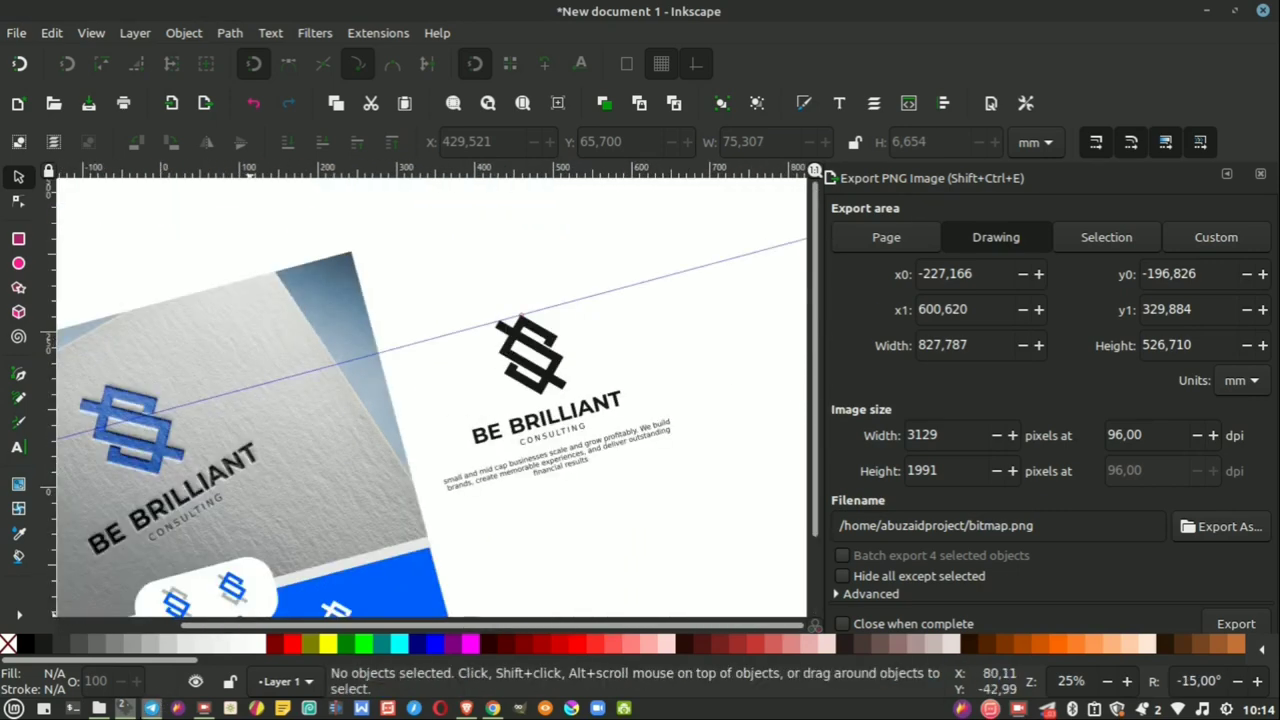
Step: In the blank document's window, untick Lock canvas rotation by default in Interface preferences
mouse_move(123, 708)
click(280, 634)
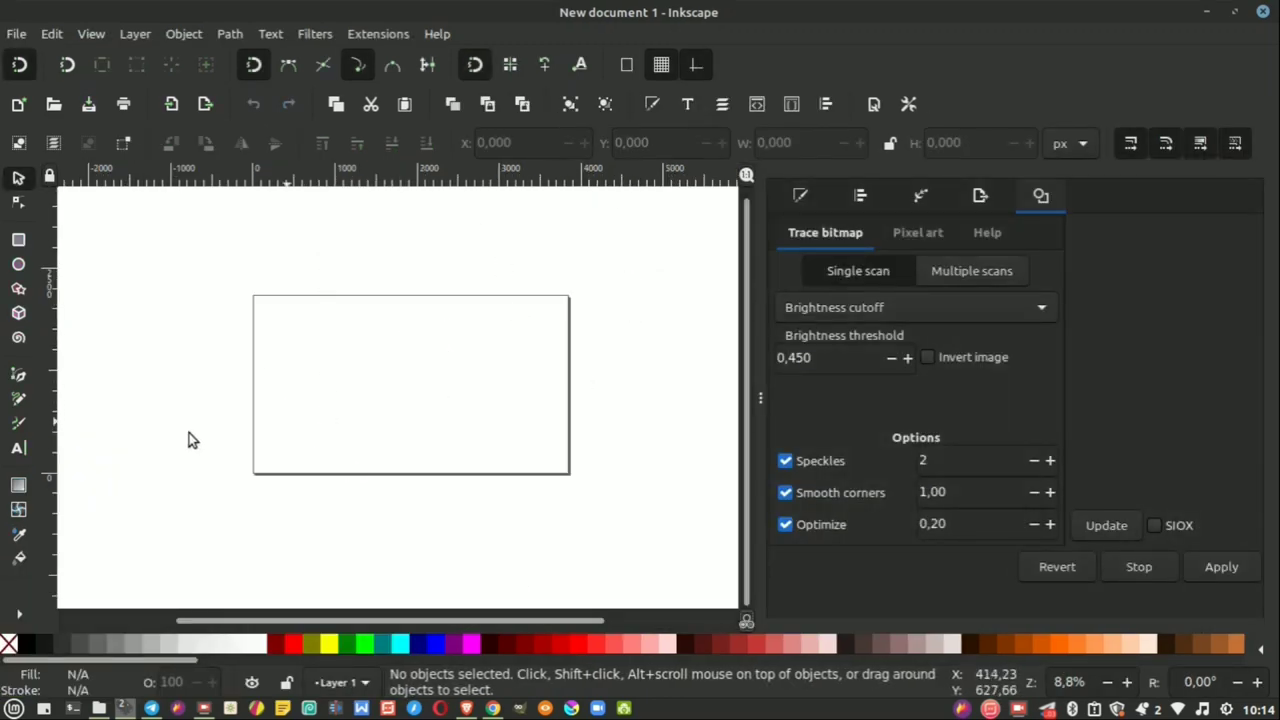
click(52, 35)
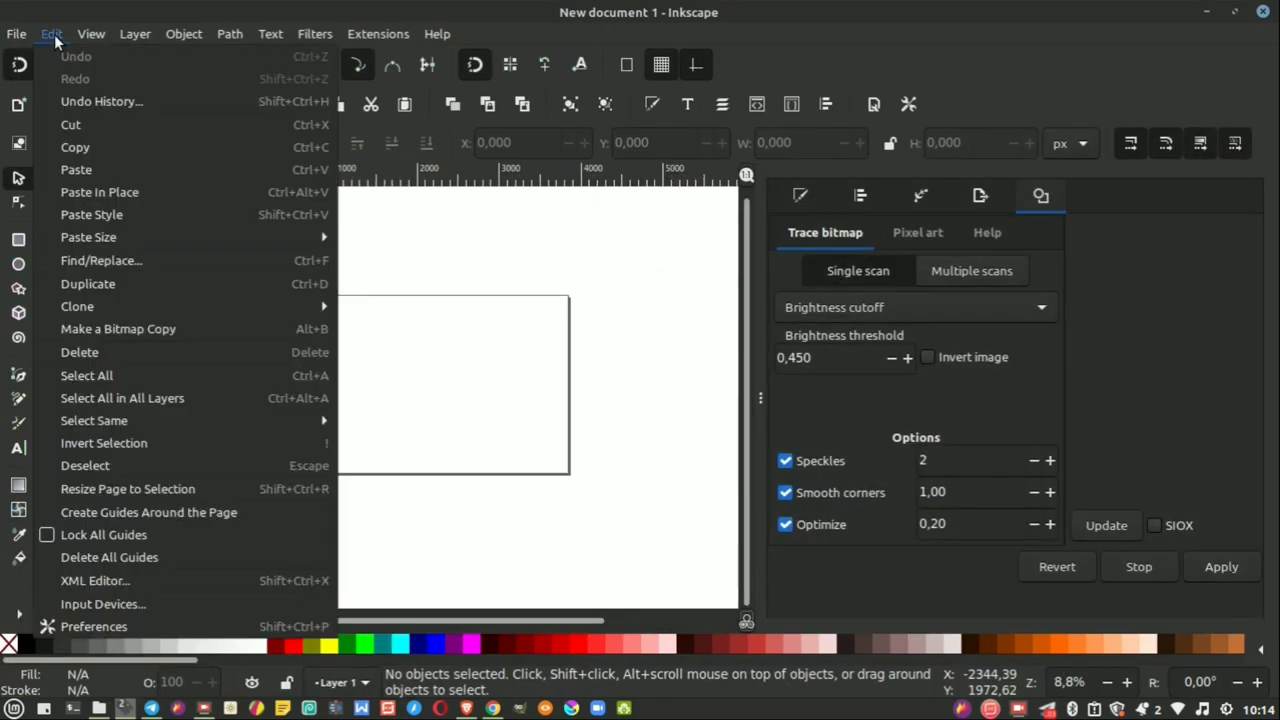
click(100, 628)
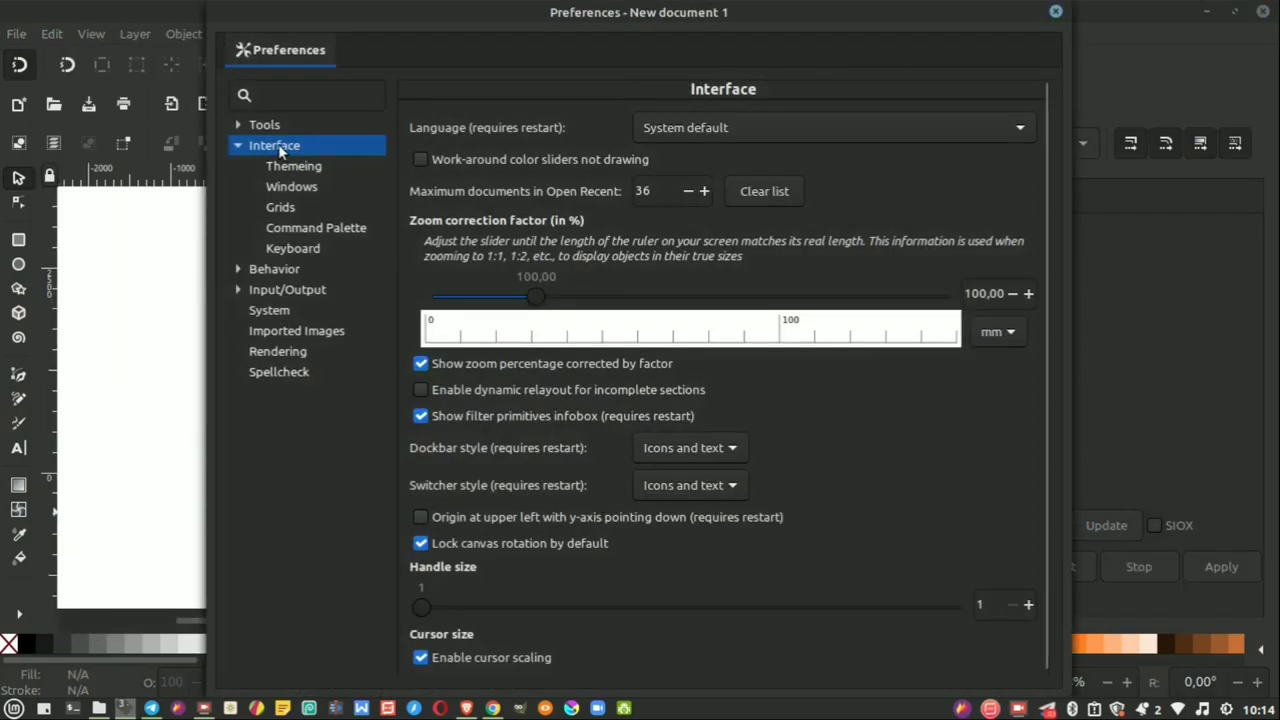
click(421, 543)
click(421, 518)
click(421, 517)
click(1055, 13)
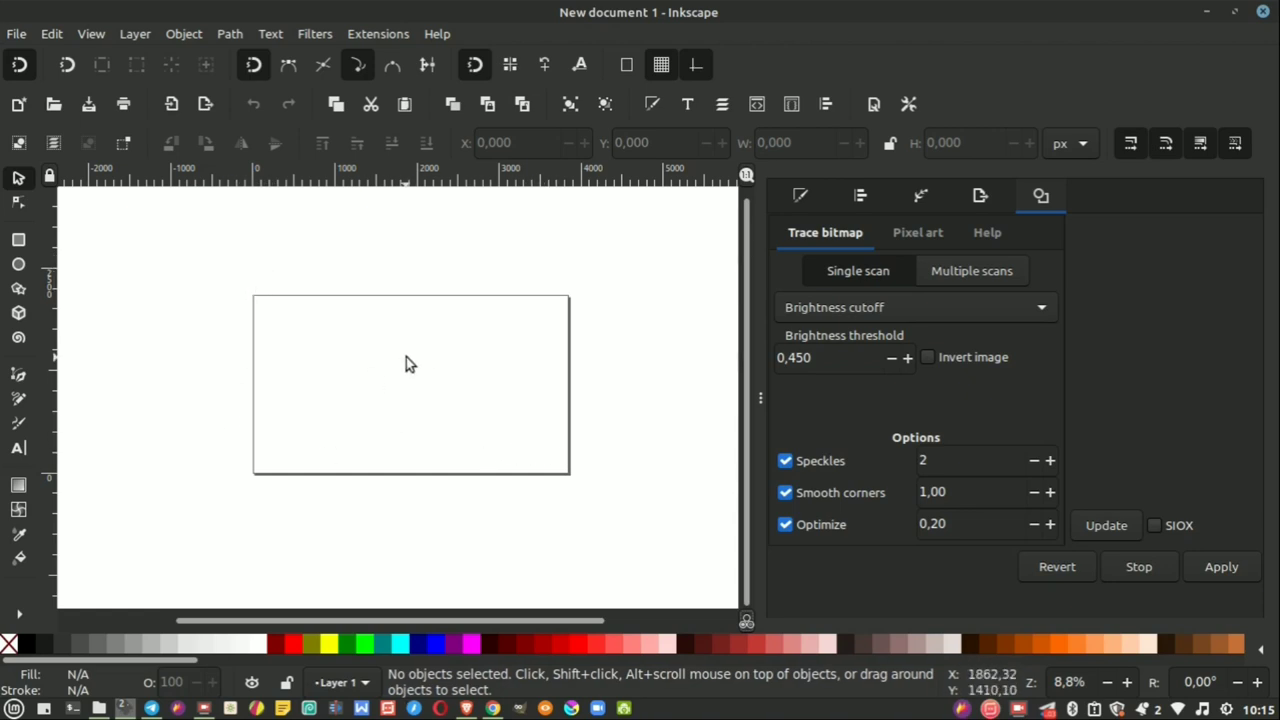
scroll(424, 360, down, 4)
scroll(424, 360, up, 6)
scroll(425, 360, down, 2)
mouse_move(151, 708)
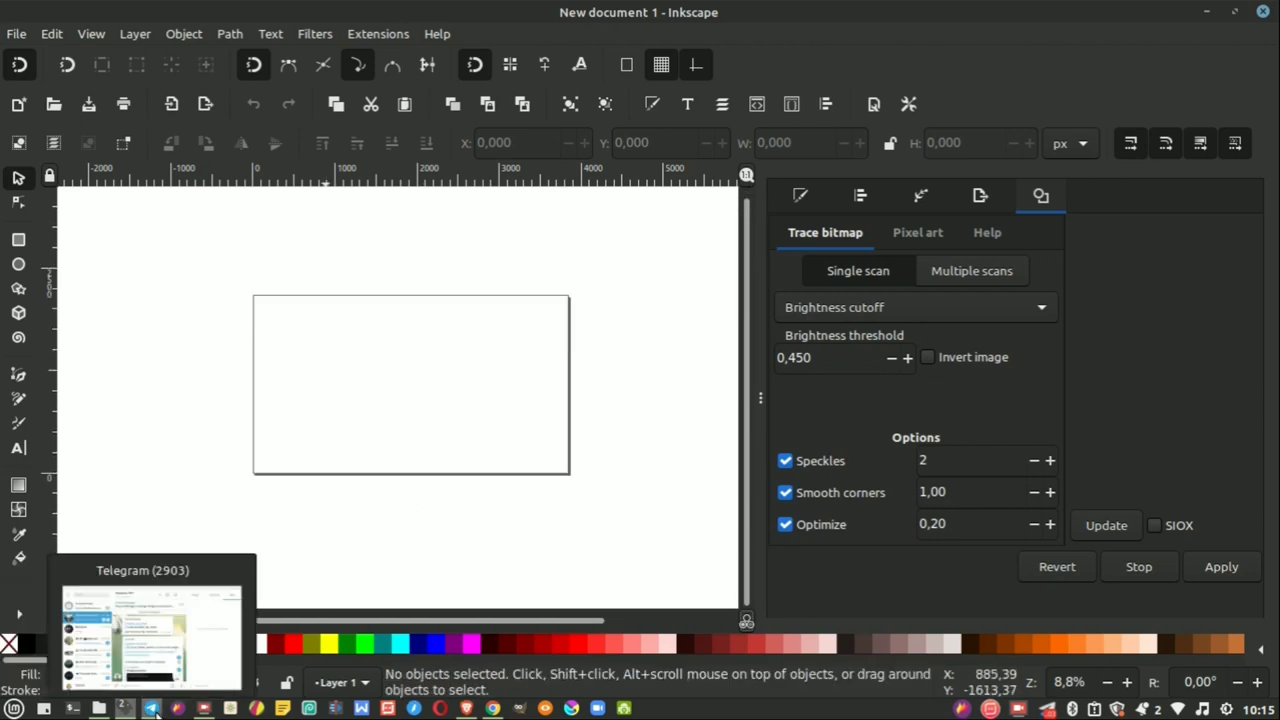
click(95, 635)
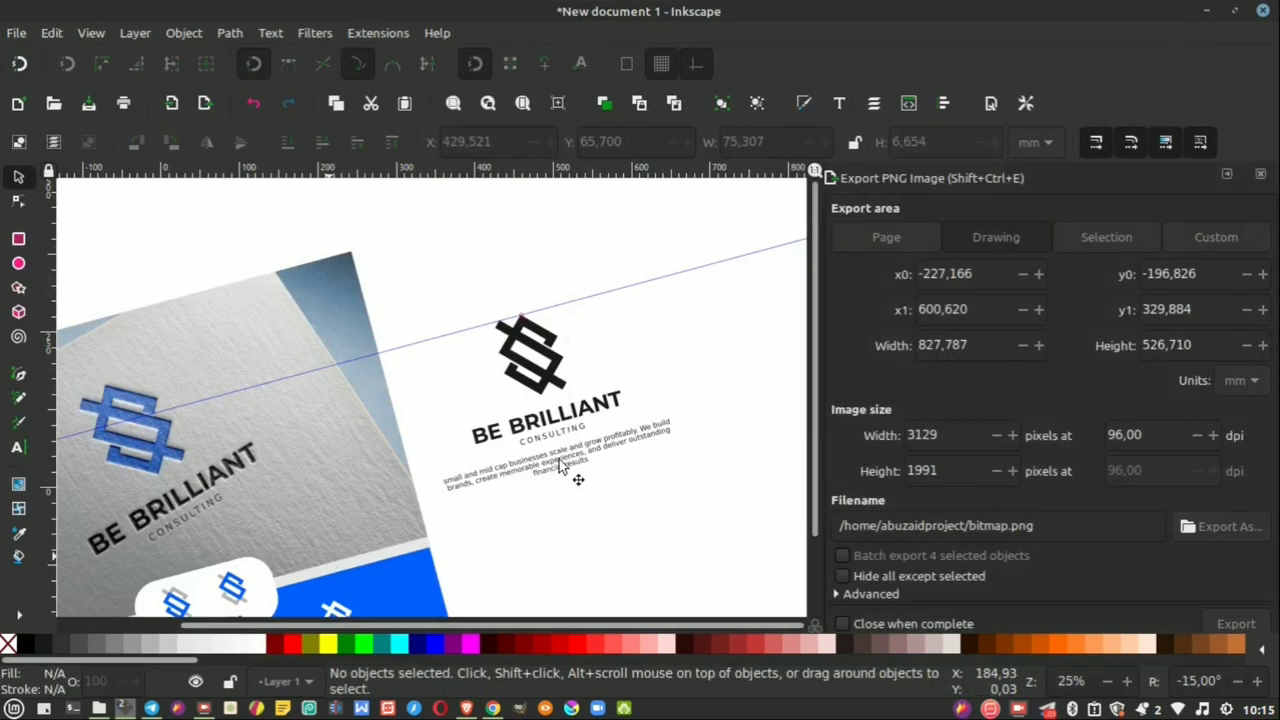
ctrl+scroll(571, 471, up, 1)
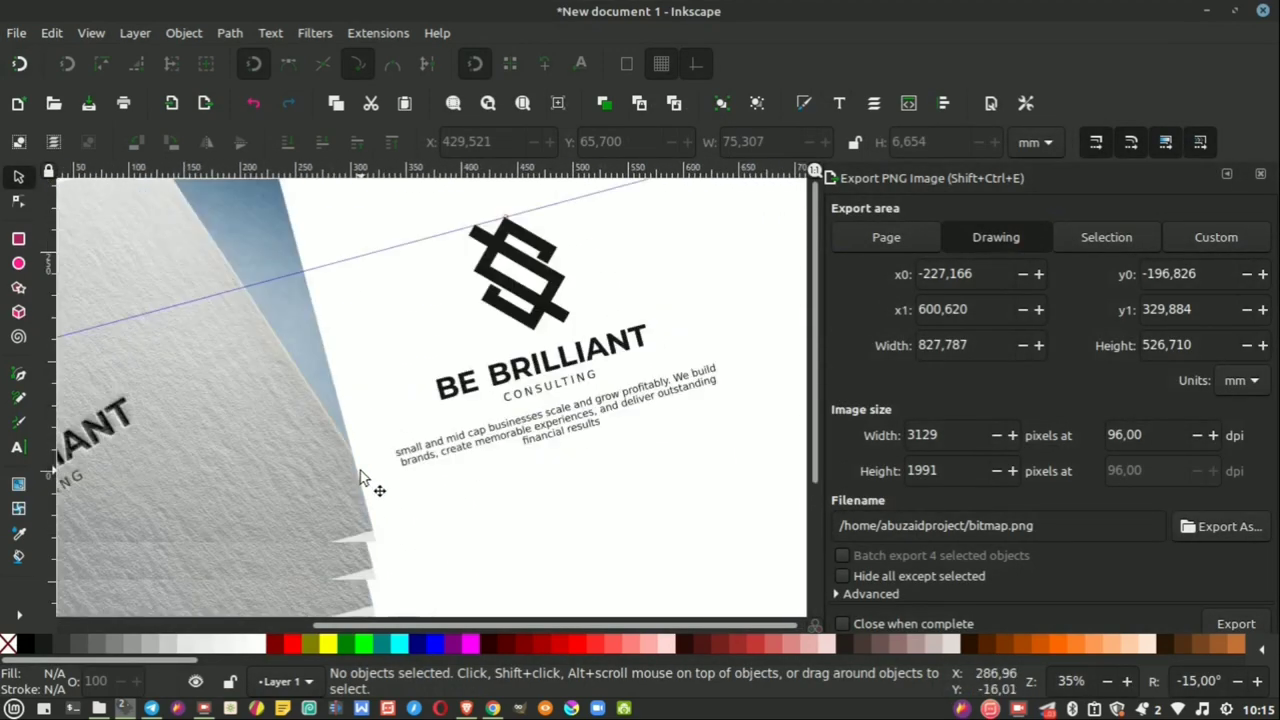
ctrl+scroll(360, 480, down, 3)
ctrl+scroll(361, 472, up, 3)
ctrl+scroll(361, 472, down, 1)
ctrl+scroll(361, 472, down, 1)
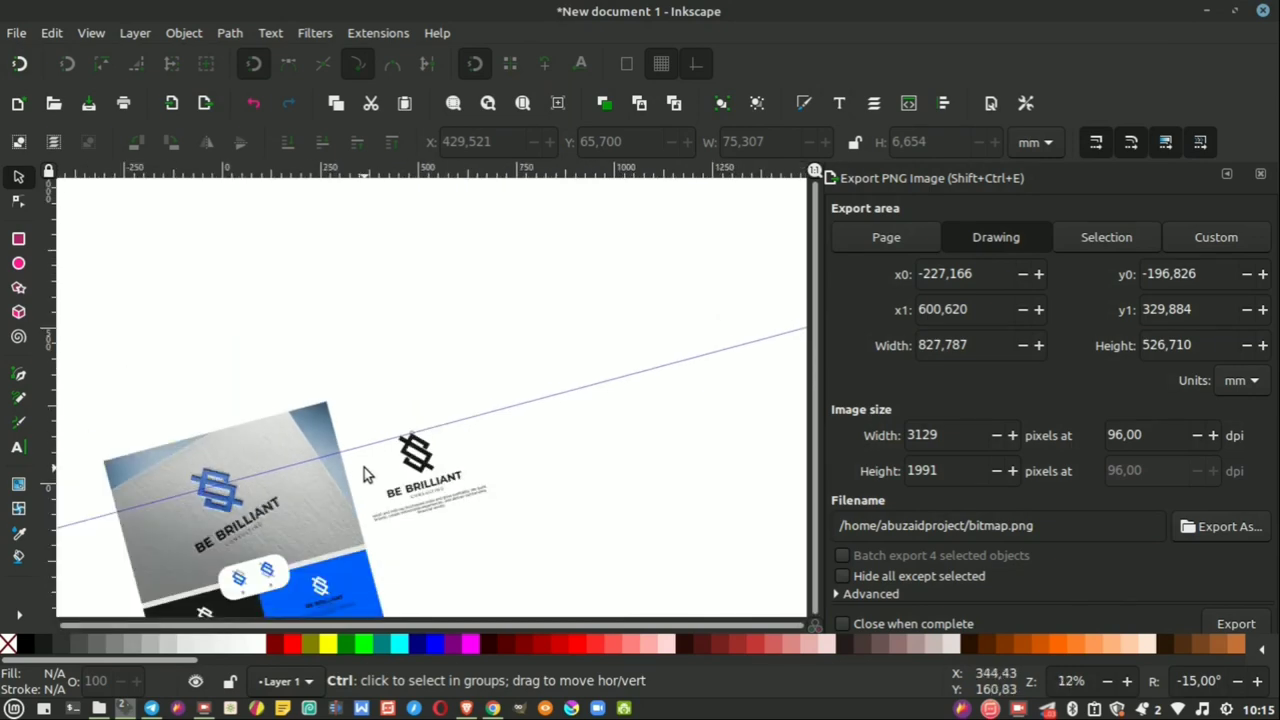
ctrl+scroll(364, 468, up, 1)
ctrl+scroll(364, 467, up, 1)
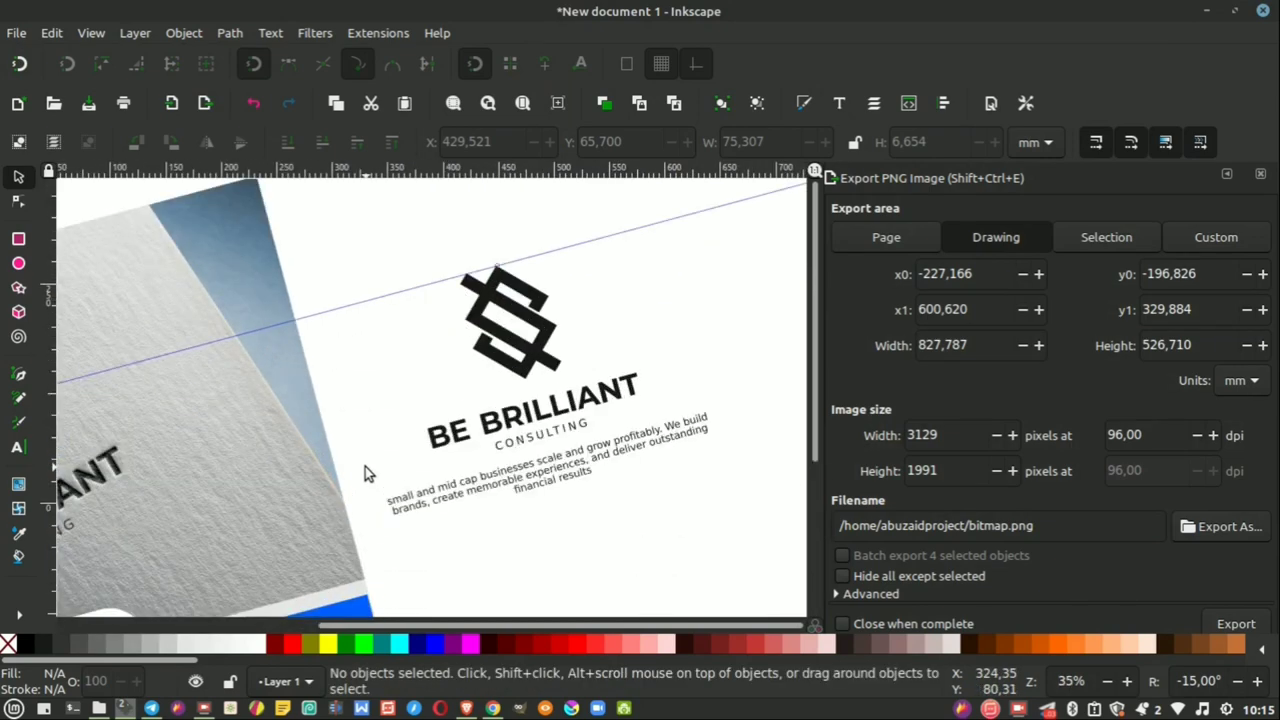
ctrl+scroll(365, 466, up, 1)
ctrl+scroll(365, 466, up, 1)
ctrl+scroll(365, 466, up, 1)
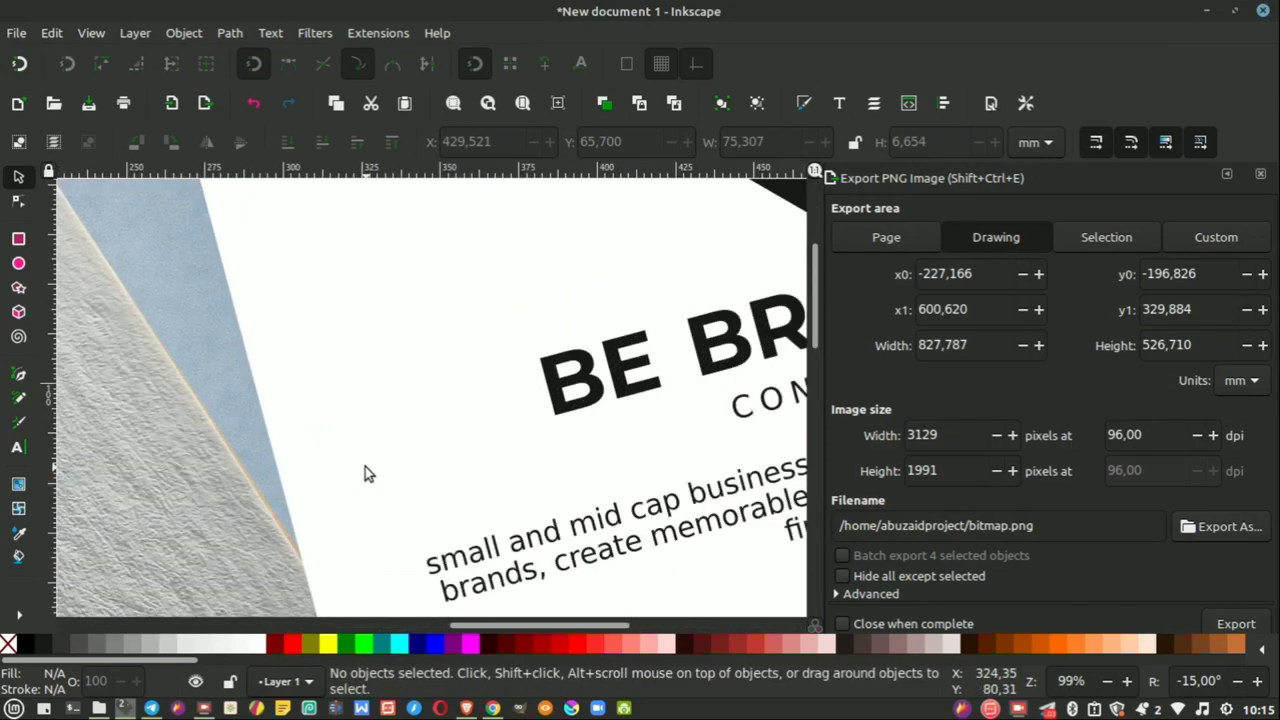
ctrl+scroll(365, 466, up, 1)
ctrl+scroll(365, 466, up, 1)
ctrl+scroll(365, 466, up, 1)
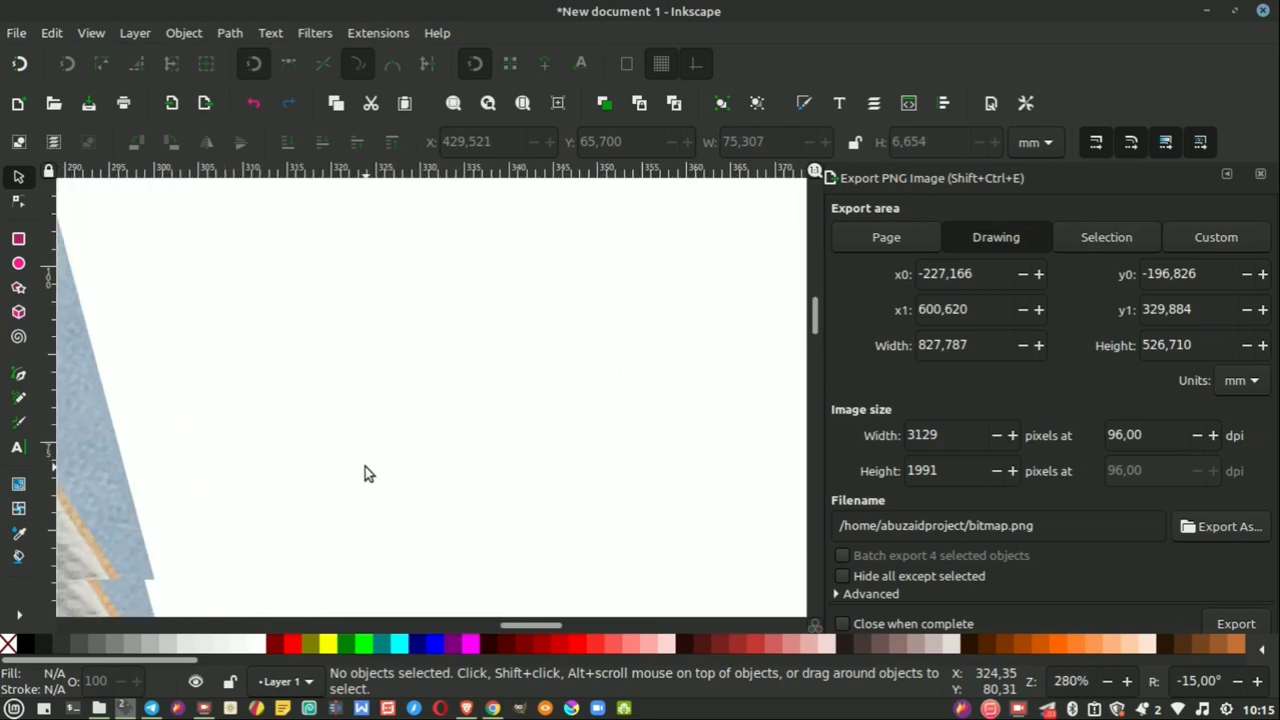
ctrl+scroll(365, 466, down, 5)
ctrl+scroll(321, 478, down, 3)
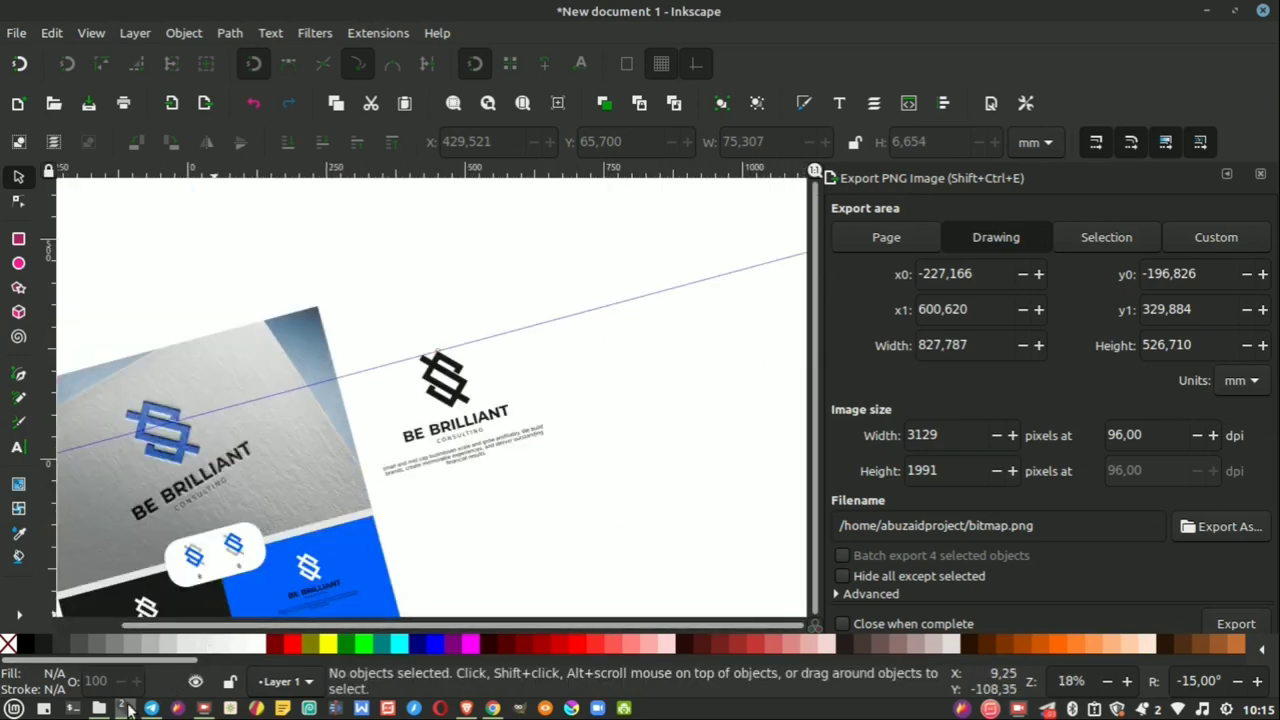
Step: In the other window, toggle 'Zoom with middle mouse click' off and back on under Behavior > Steps
mouse_move(124, 708)
click(308, 620)
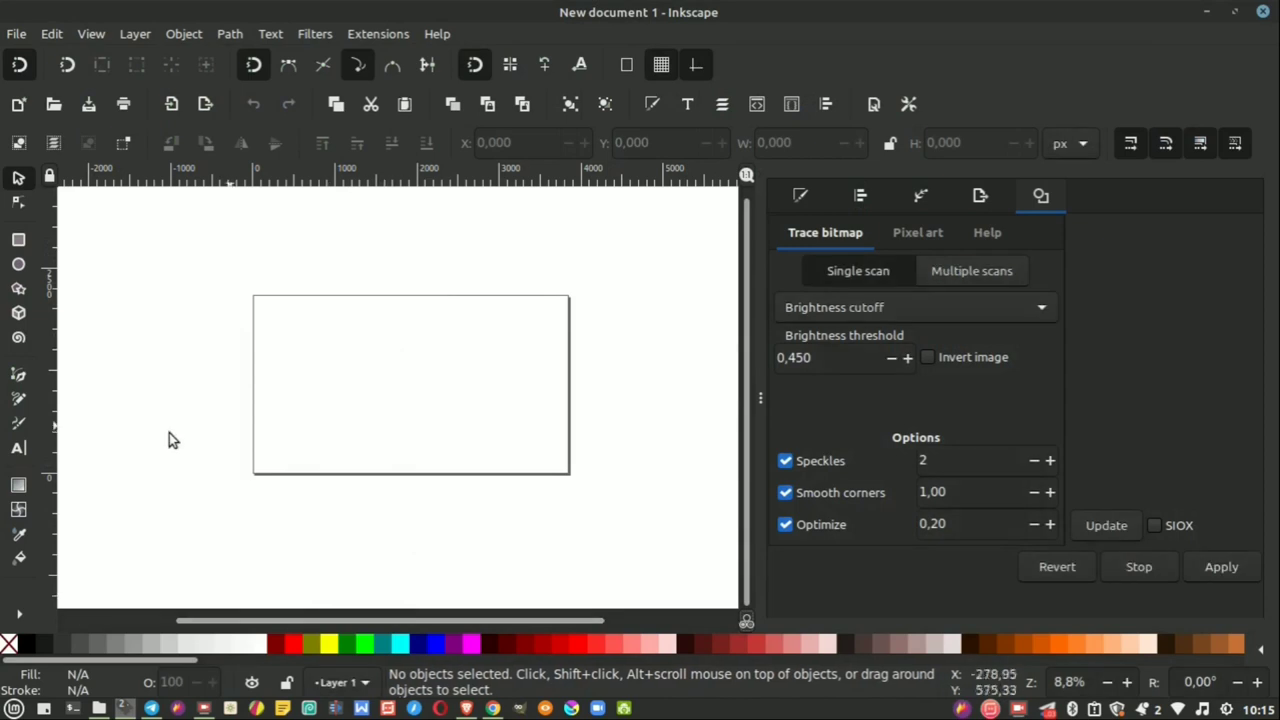
click(53, 36)
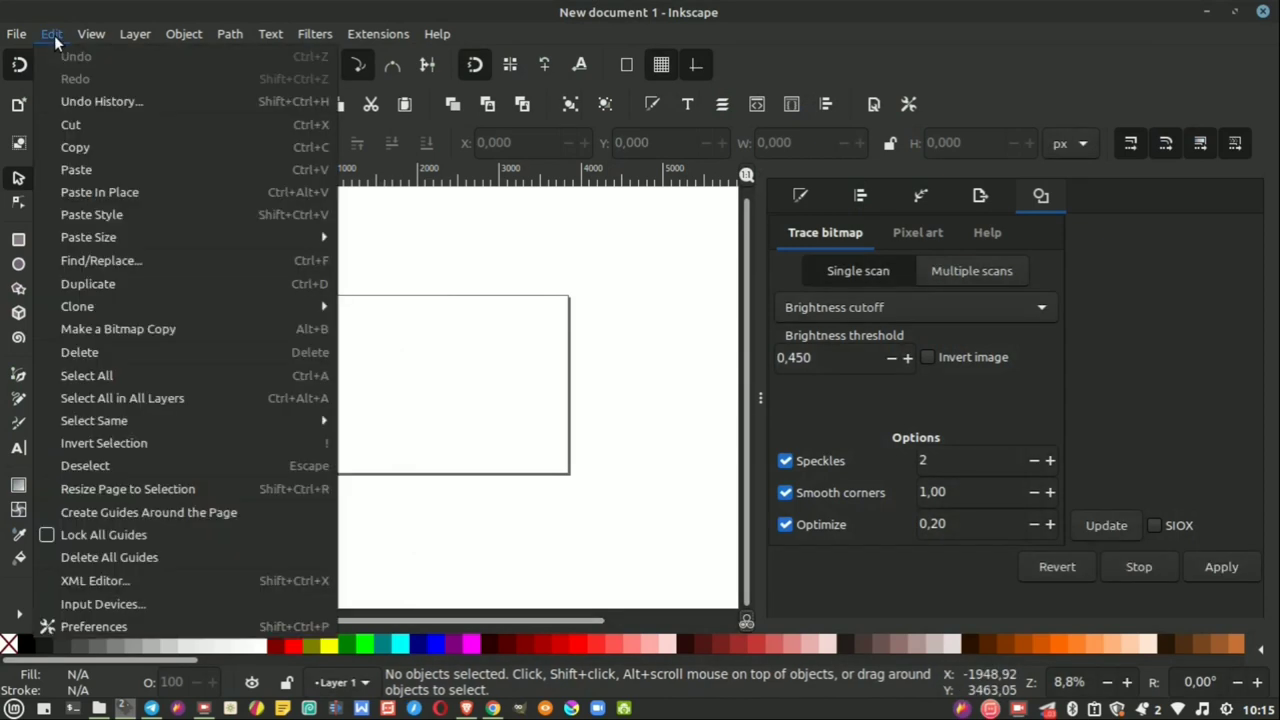
click(94, 626)
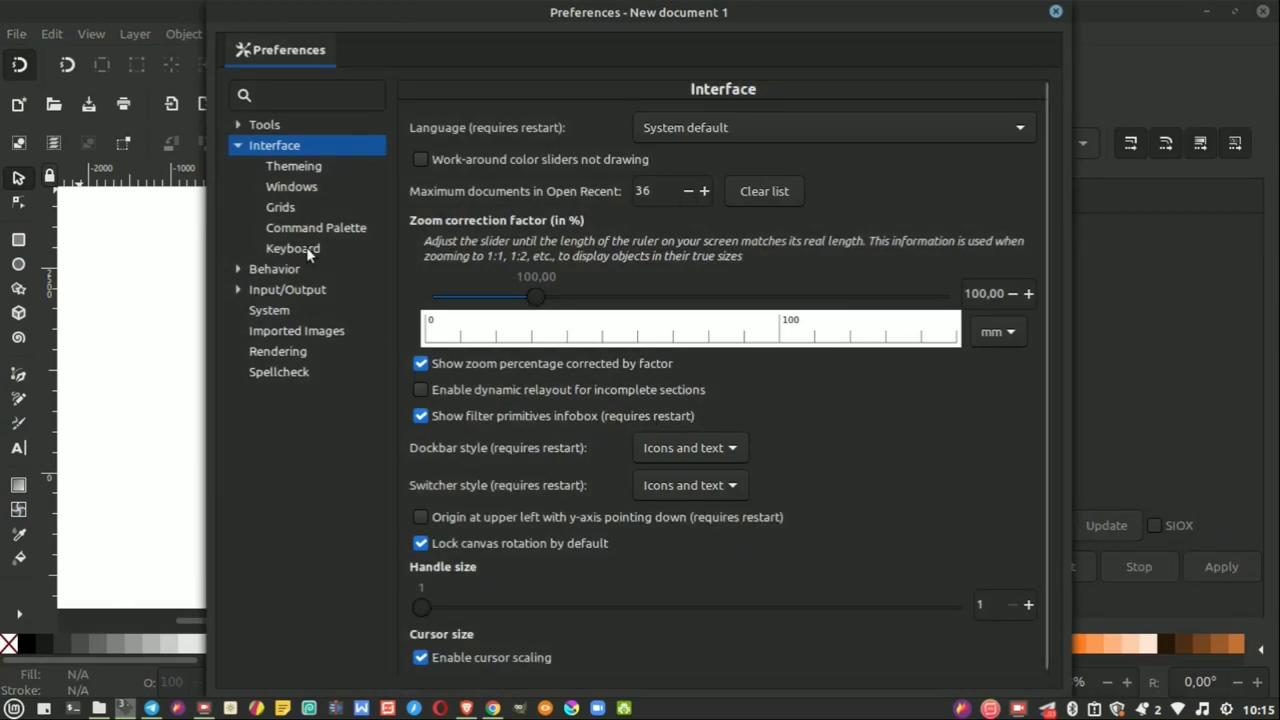
click(266, 270)
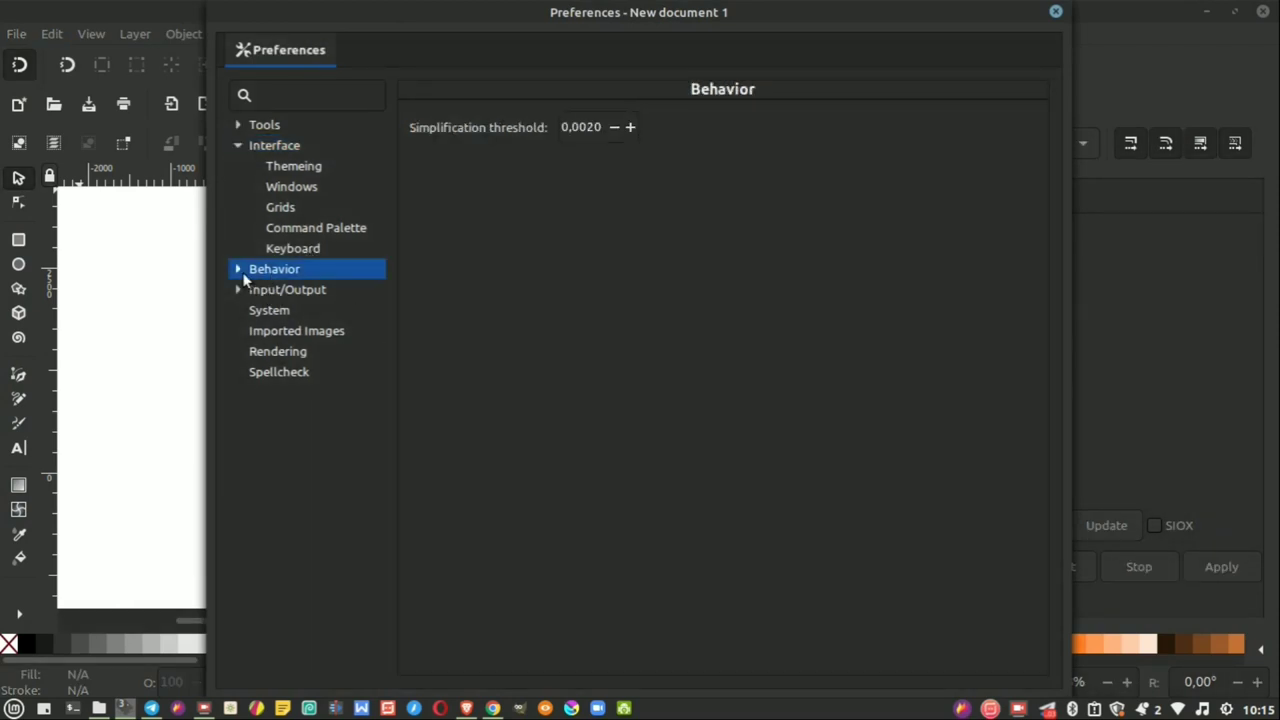
click(289, 396)
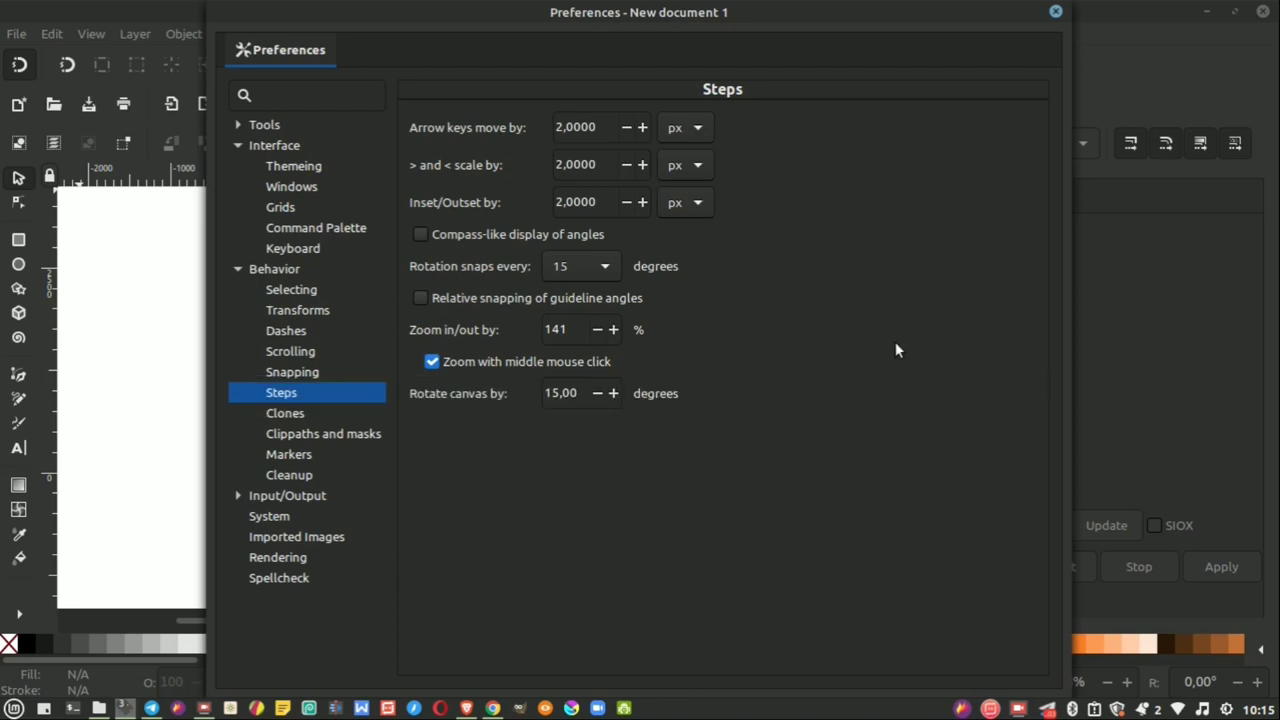
click(434, 362)
click(432, 362)
click(1055, 11)
Step: Zoom in on the blank Desktop 4K page and place a Text tool cursor inside it
middle_click(407, 392)
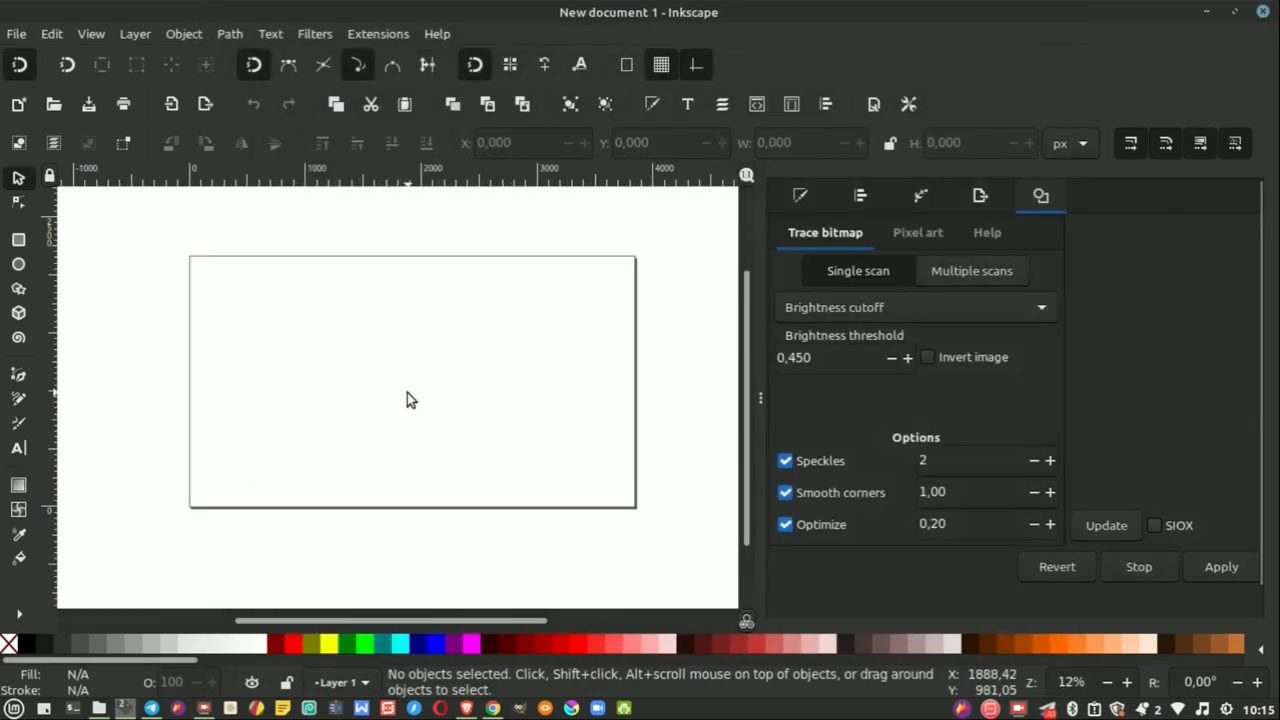
middle_click(407, 393)
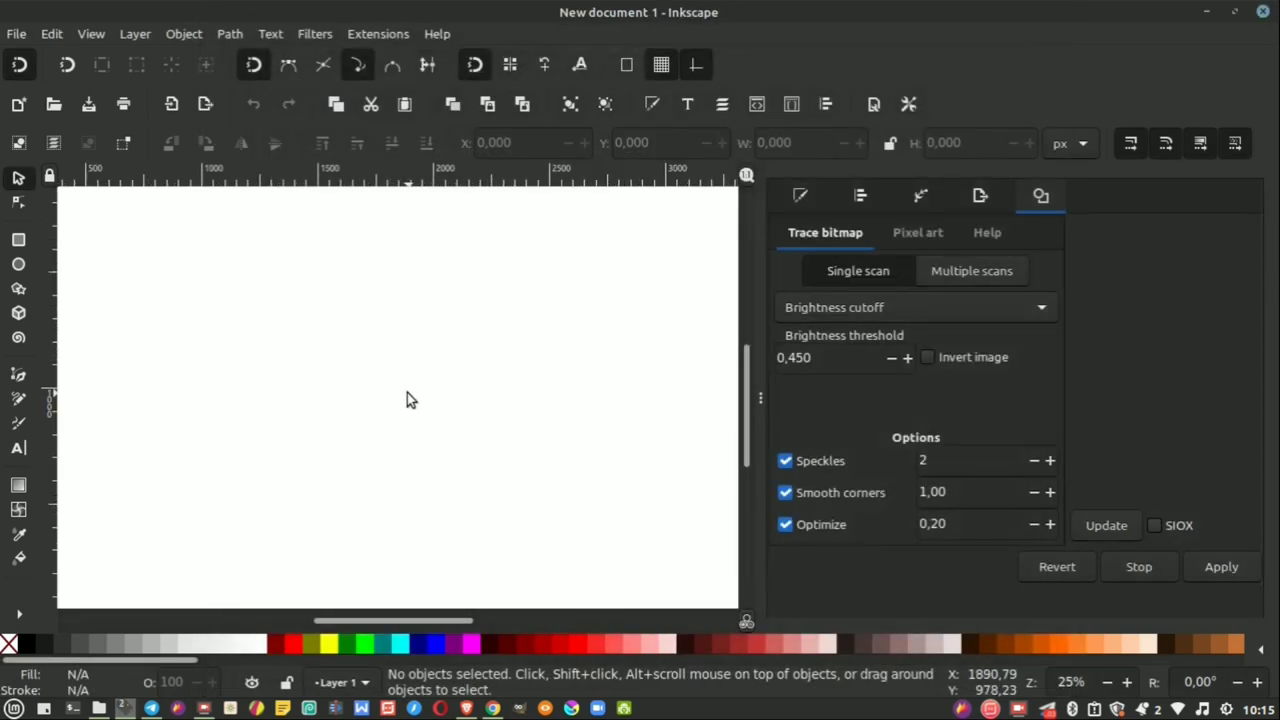
ctrl+scroll(407, 398, down, 4)
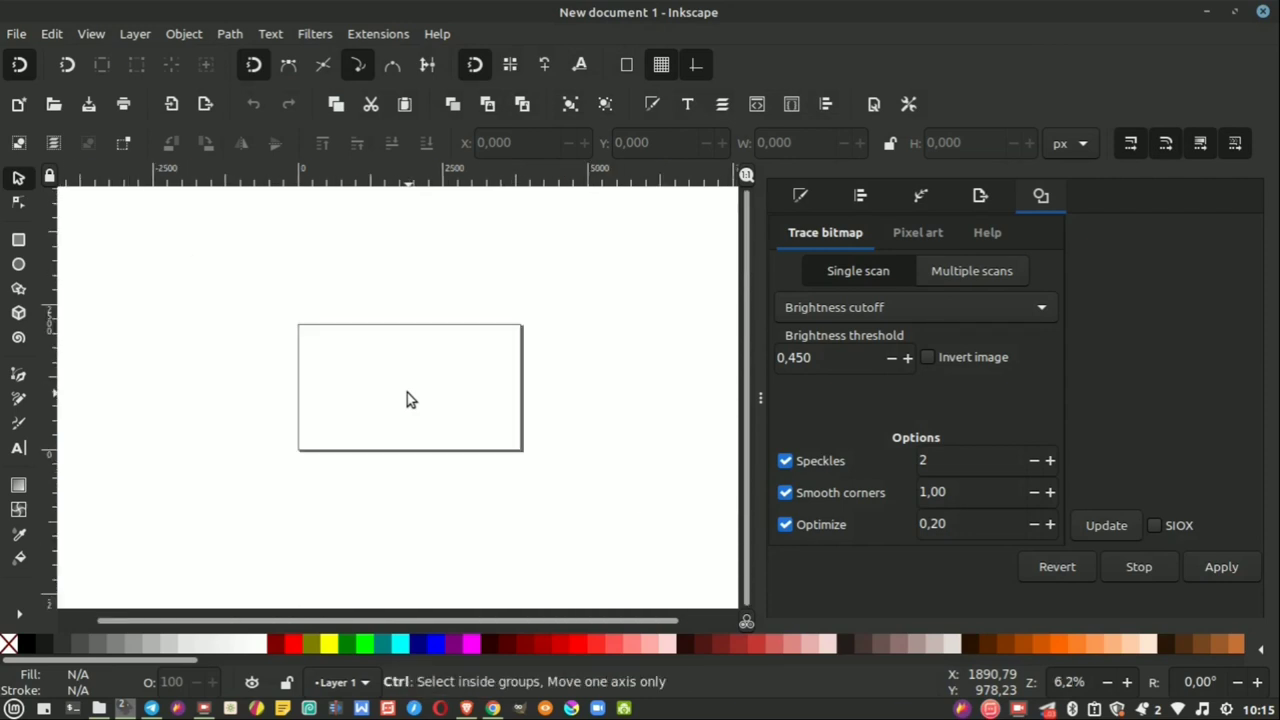
ctrl+scroll(407, 398, down, 2)
scroll(409, 391, up, 2)
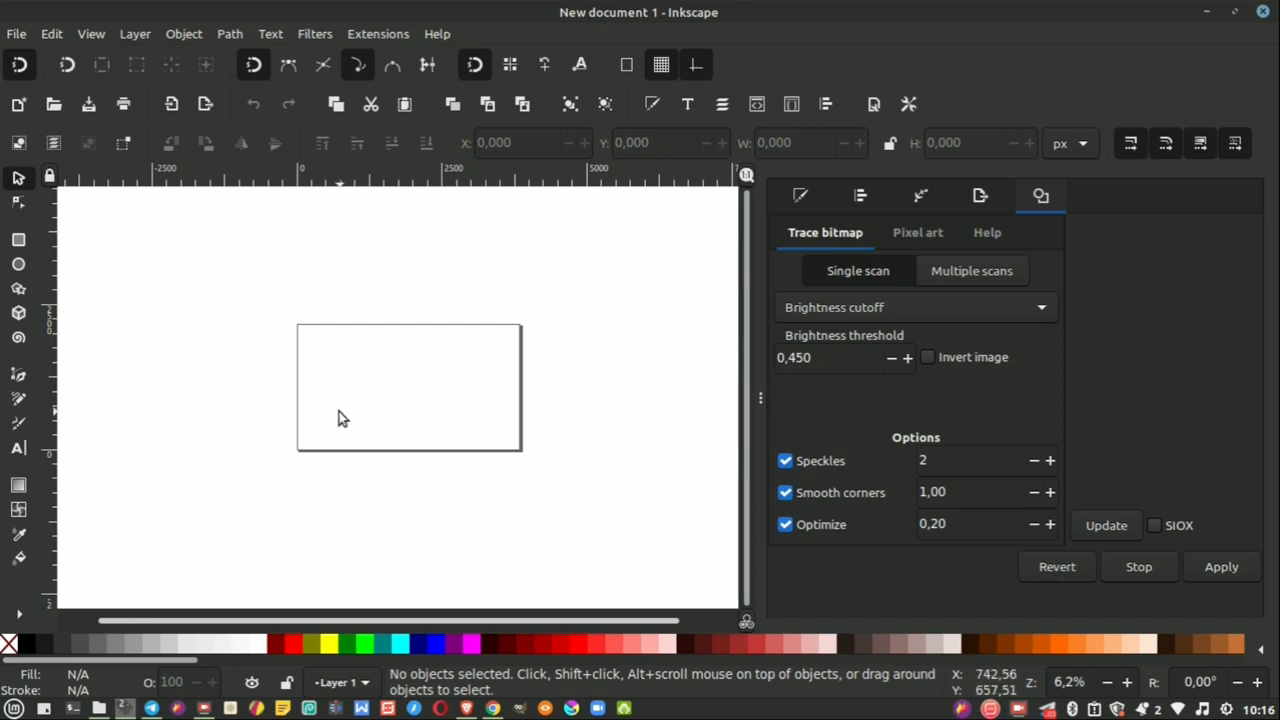
scroll(340, 410, up, 2)
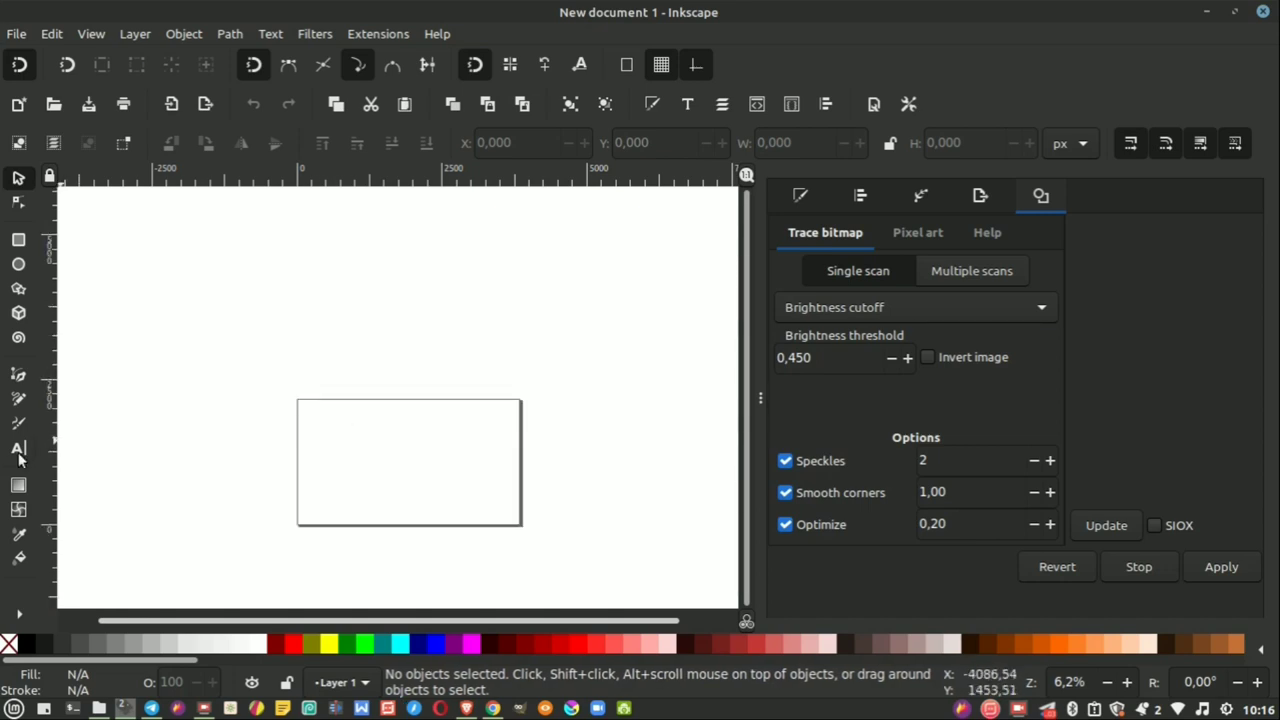
click(18, 448)
ctrl+scroll(341, 455, up, 4)
click(342, 453)
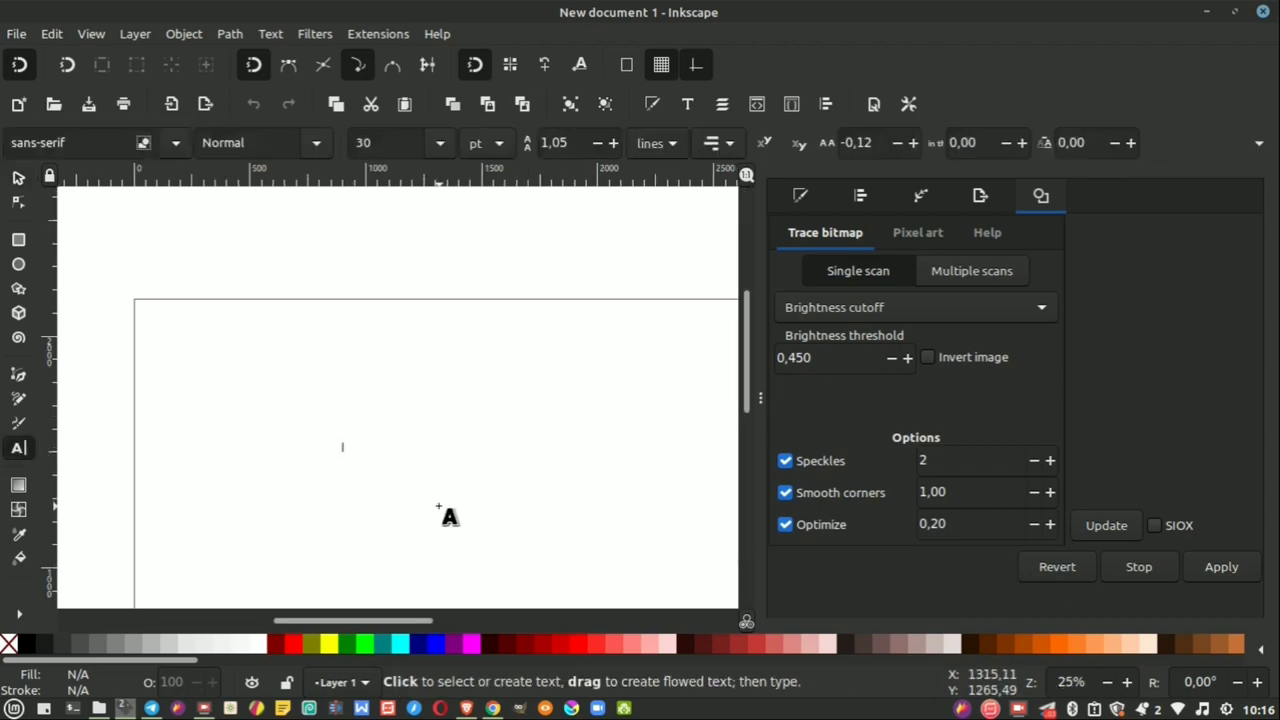
Step: Type 'Inkscape' as a 30 pt sans-serif text object and zoom in on it
text(Inkscape)
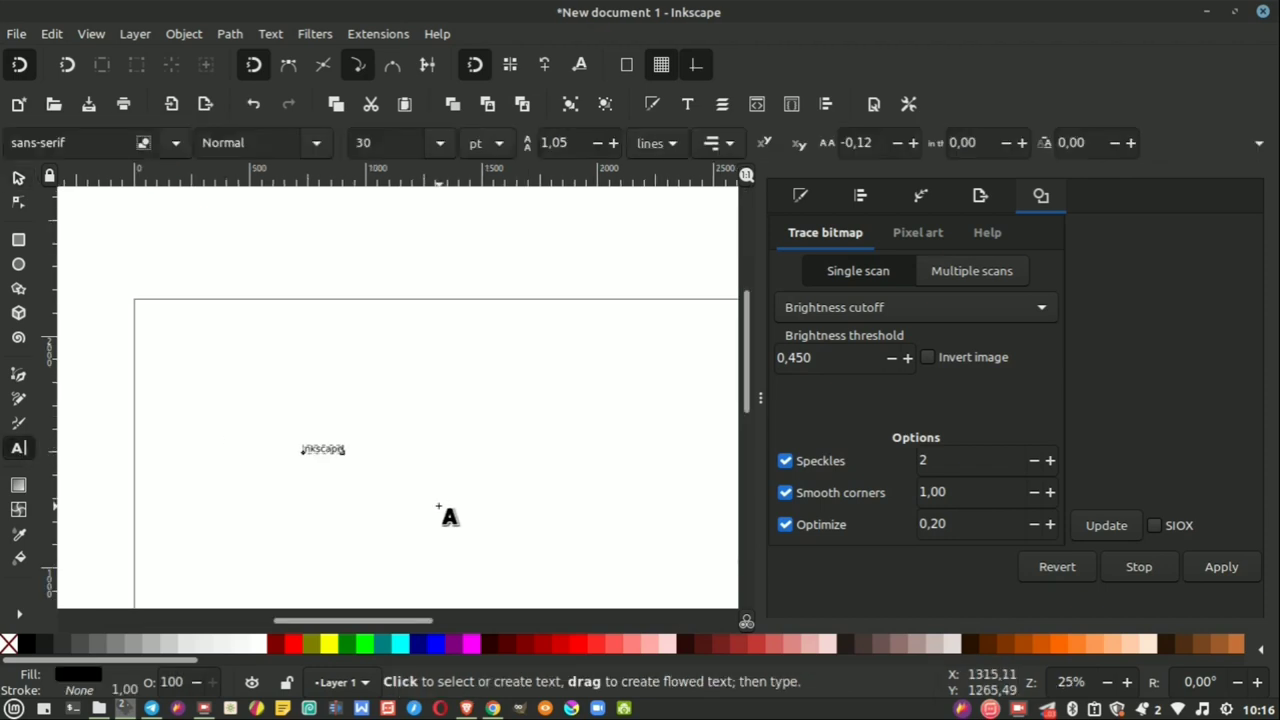
ctrl+scroll(351, 437, up, 2)
ctrl+scroll(506, 306, up, 2)
ctrl+scroll(423, 374, up, 1)
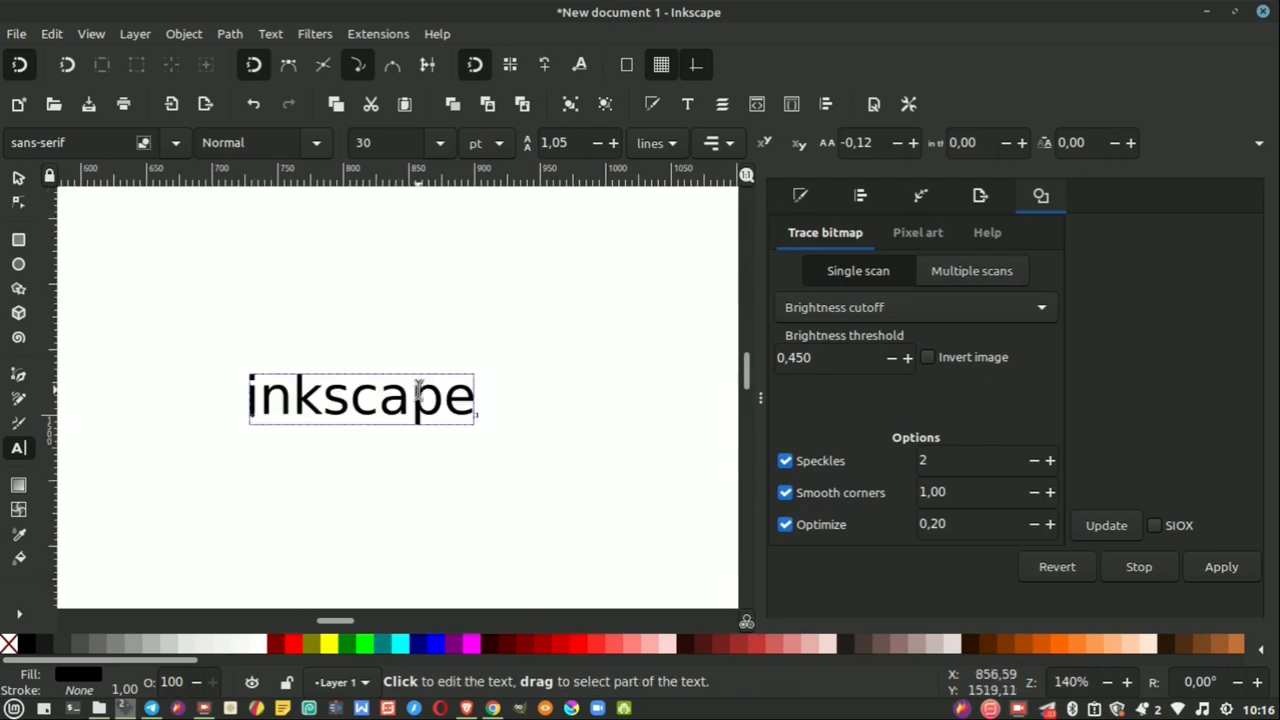
ctrl+scroll(417, 390, up, 1)
ctrl+scroll(417, 390, up, 1)
ctrl+scroll(470, 395, down, 1)
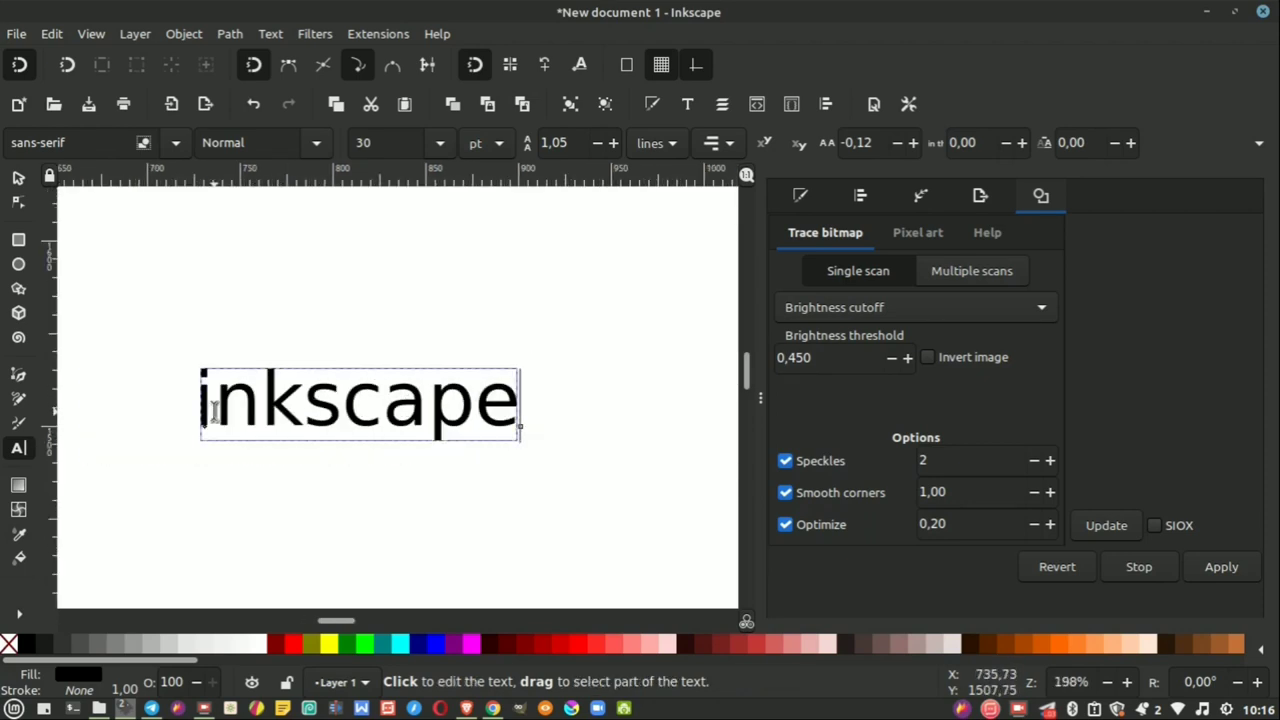
Step: Select every letter of the inkscape text
drag(203, 405, 523, 403)
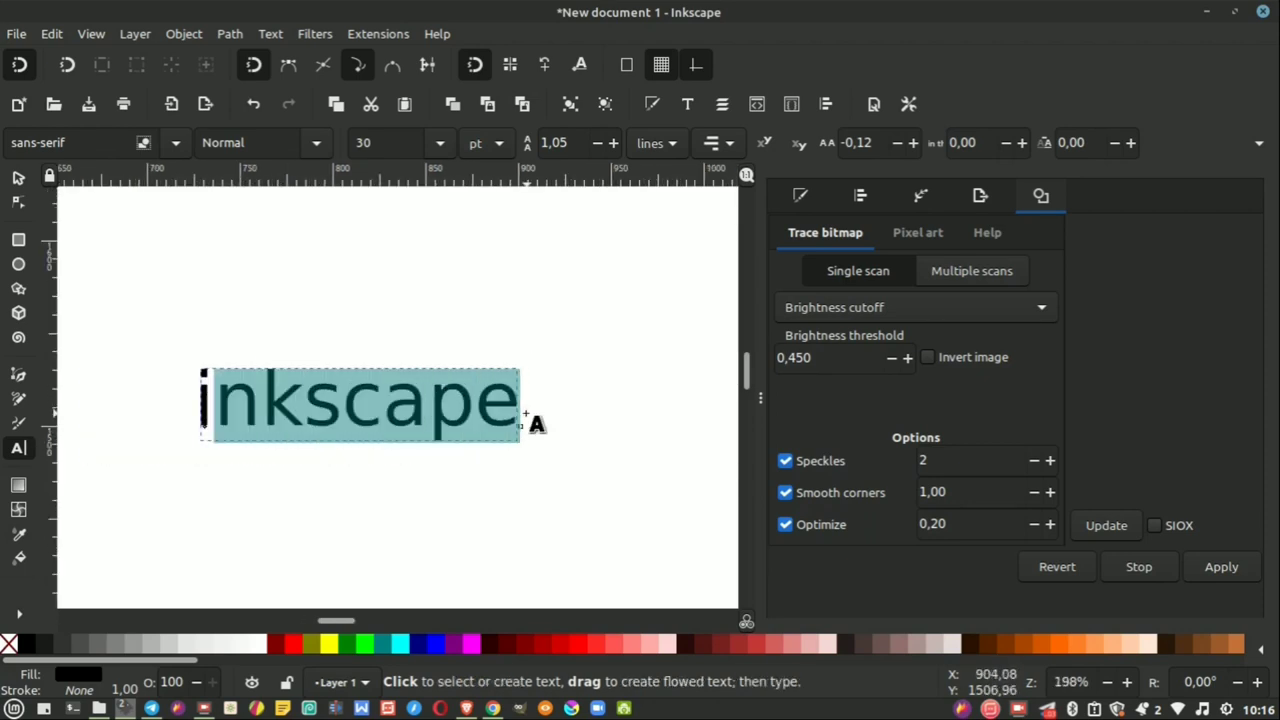
click(326, 400)
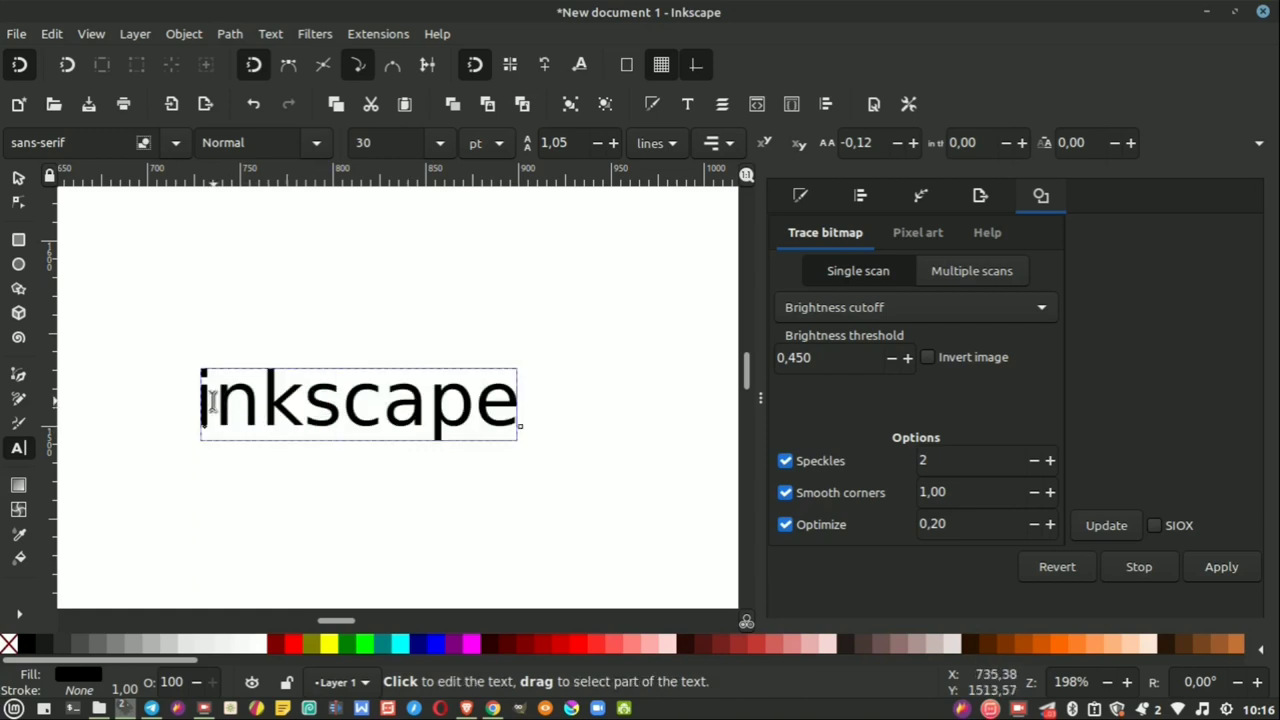
drag(210, 402, 505, 405)
key(ctrl+a)
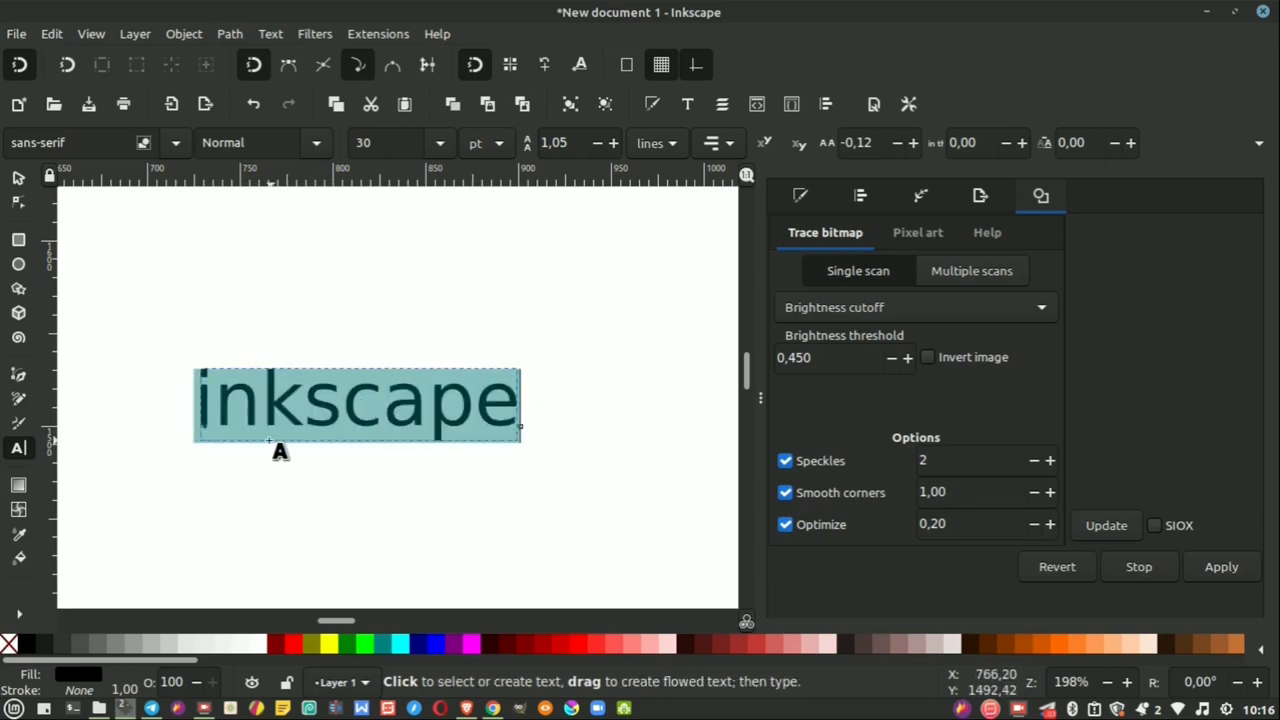
Step: Apply Extensions > Text > Change Case > UPPERCASE to the text
click(369, 35)
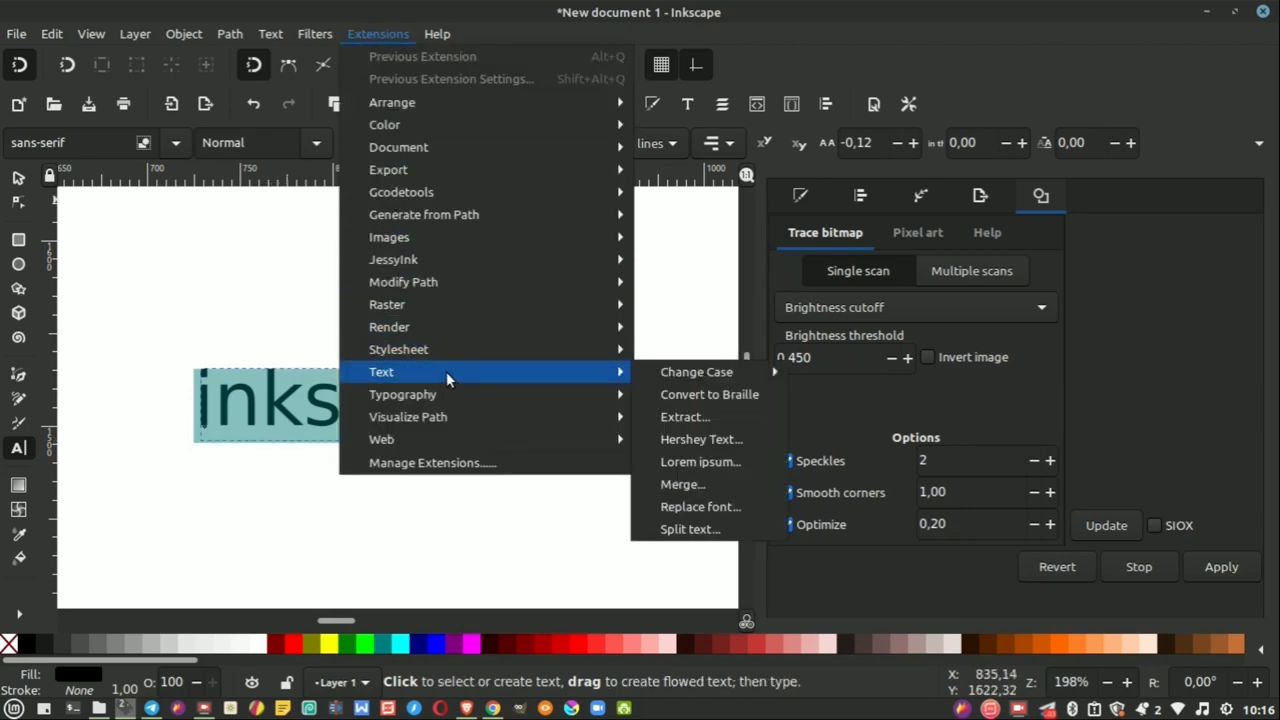
mouse_move(697, 372)
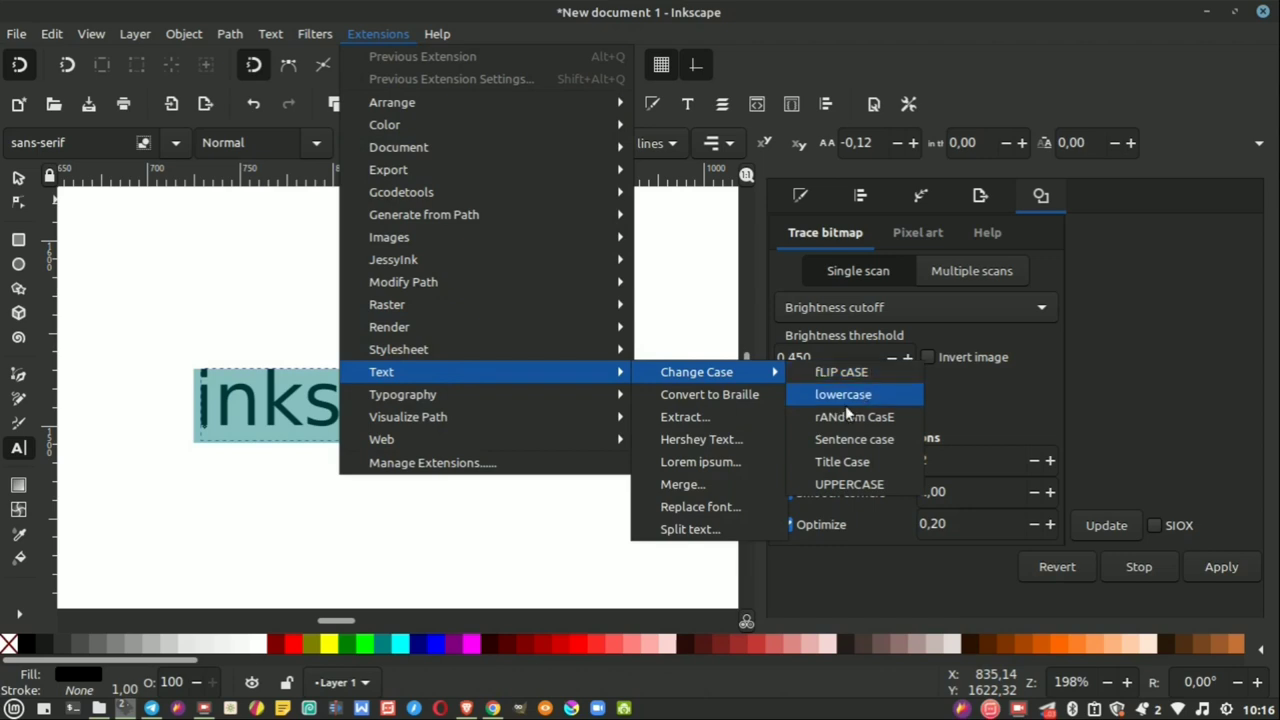
click(840, 485)
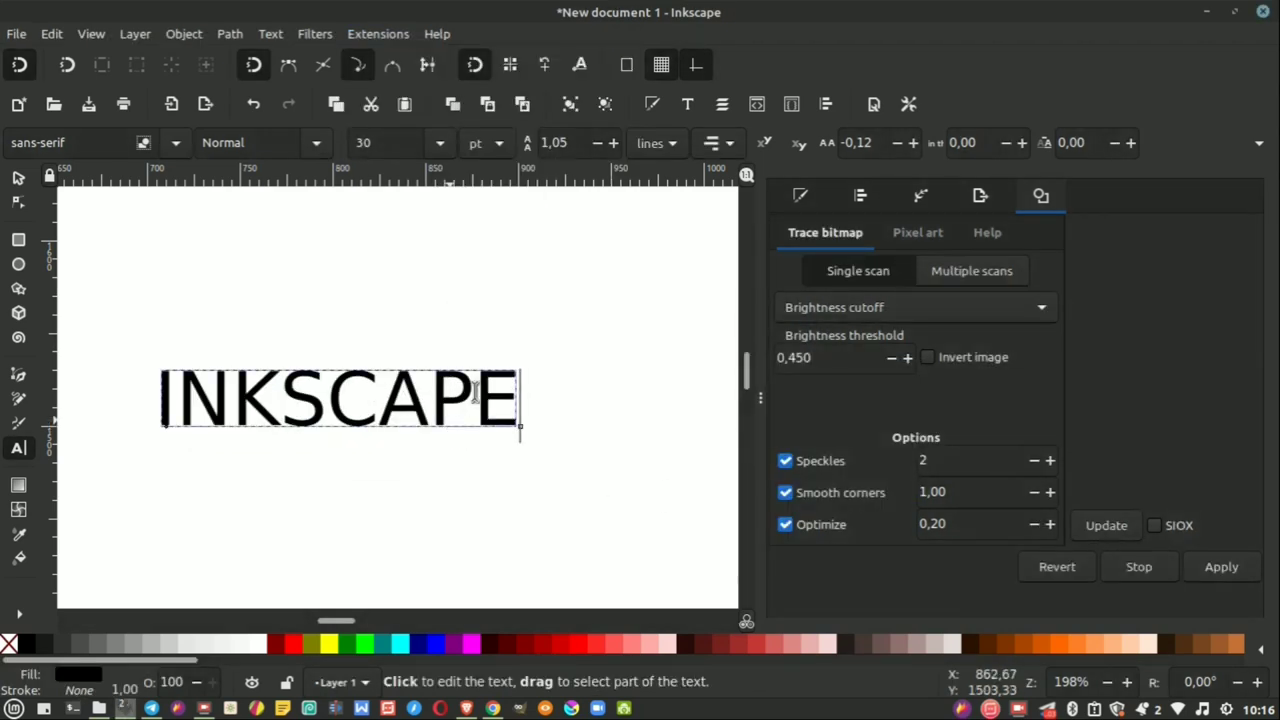
scroll(512, 400, down, 4)
scroll(512, 365, up, 3)
scroll(428, 463, down, 2)
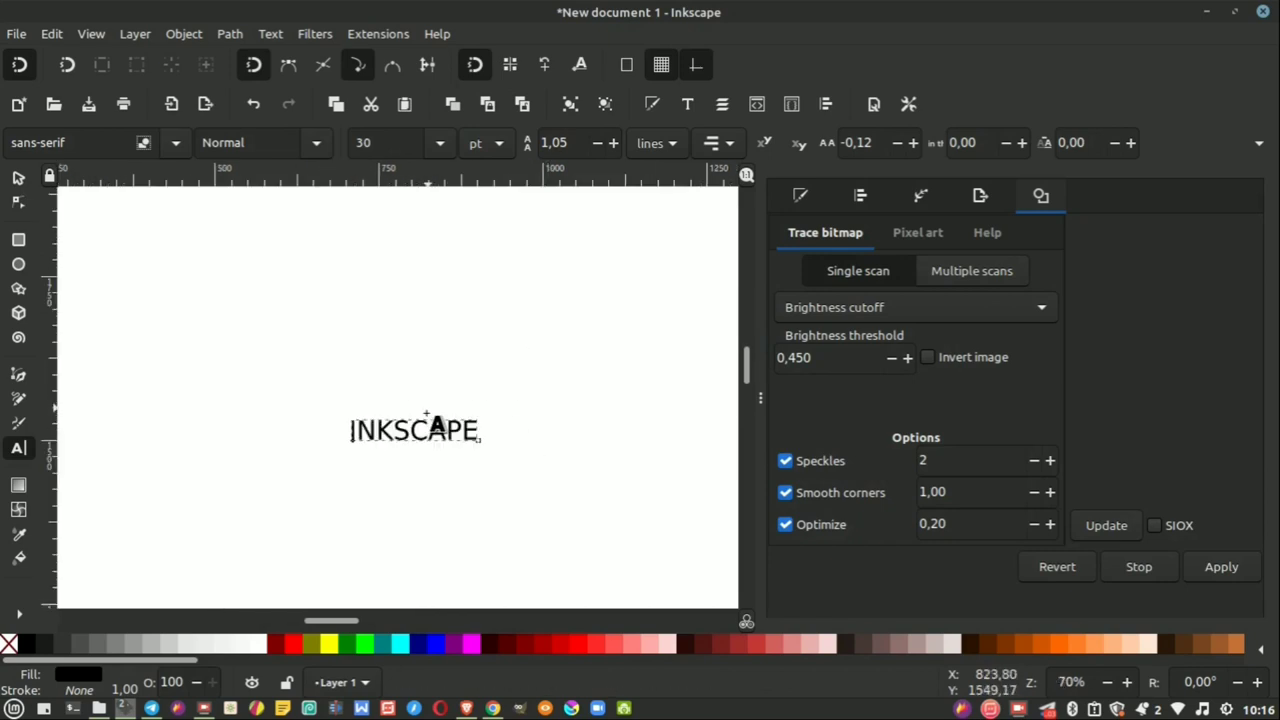
scroll(425, 440, up, 4)
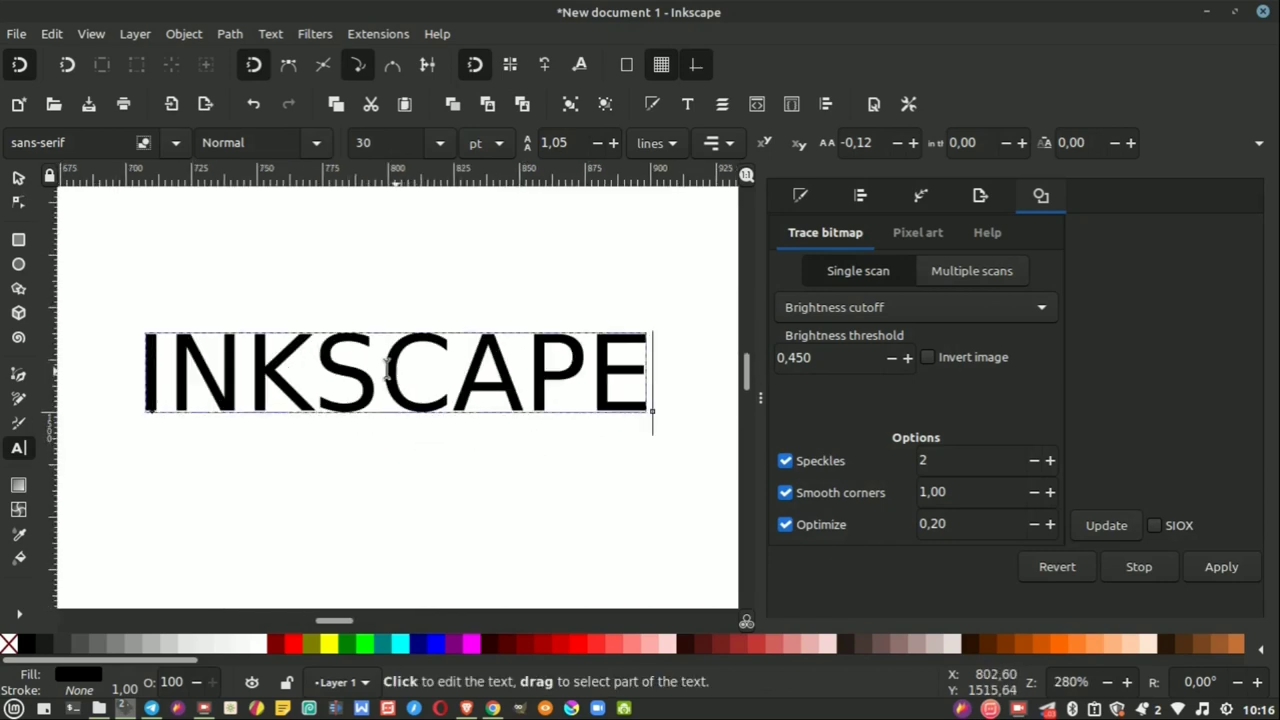
Step: Zoom in and out to inspect the capitalised INKSCAPE text
scroll(307, 343, down, 3)
scroll(340, 345, down, 2)
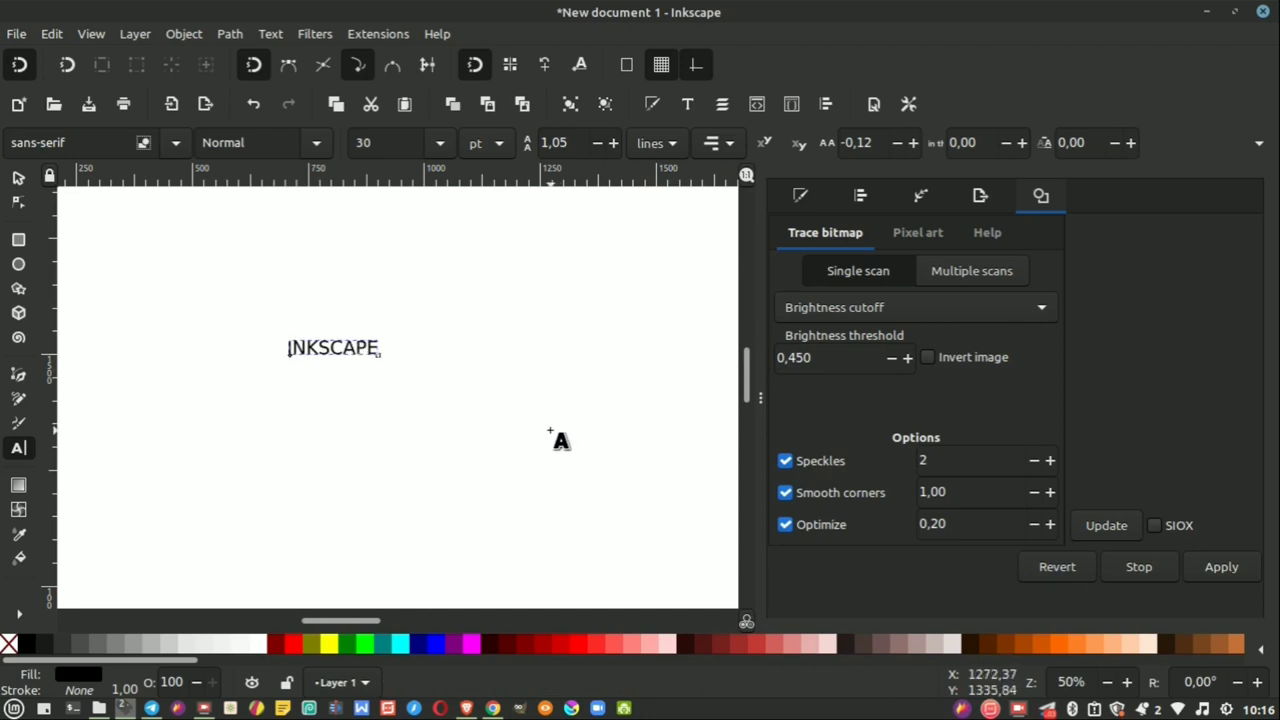
scroll(325, 351, up, 2)
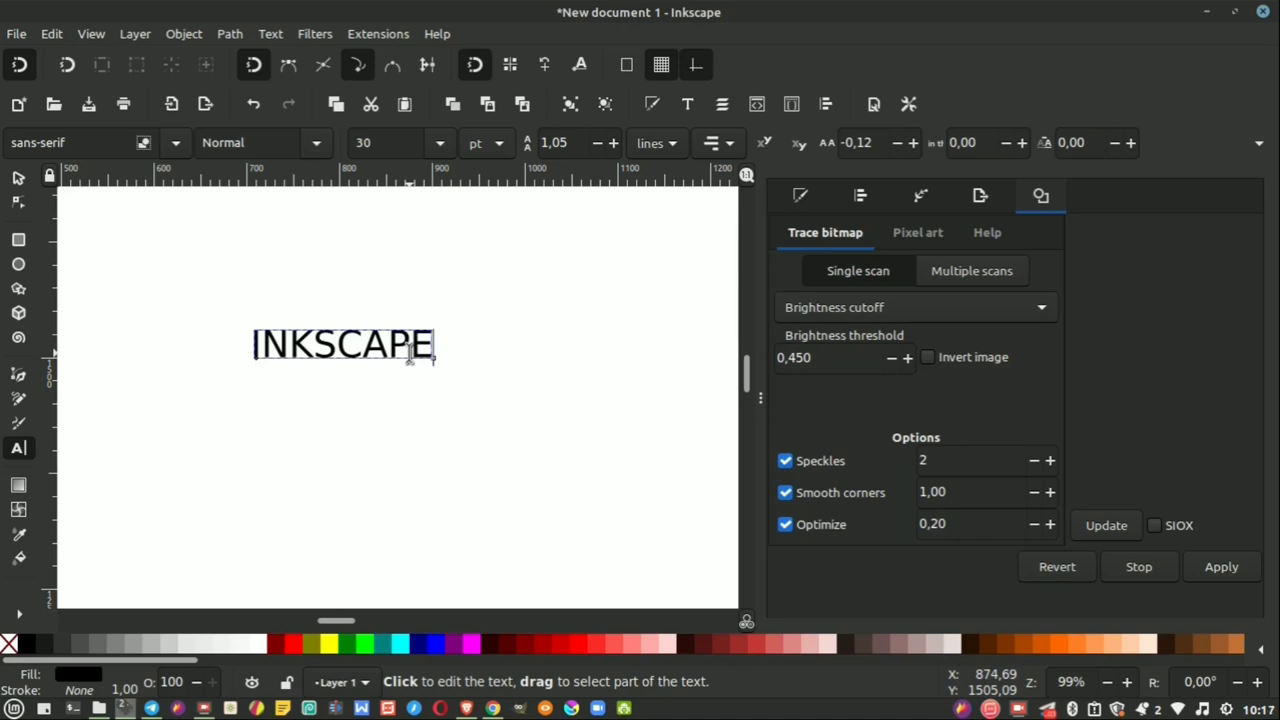
scroll(300, 349, up, 2)
scroll(394, 357, down, 4)
scroll(384, 413, up, 4)
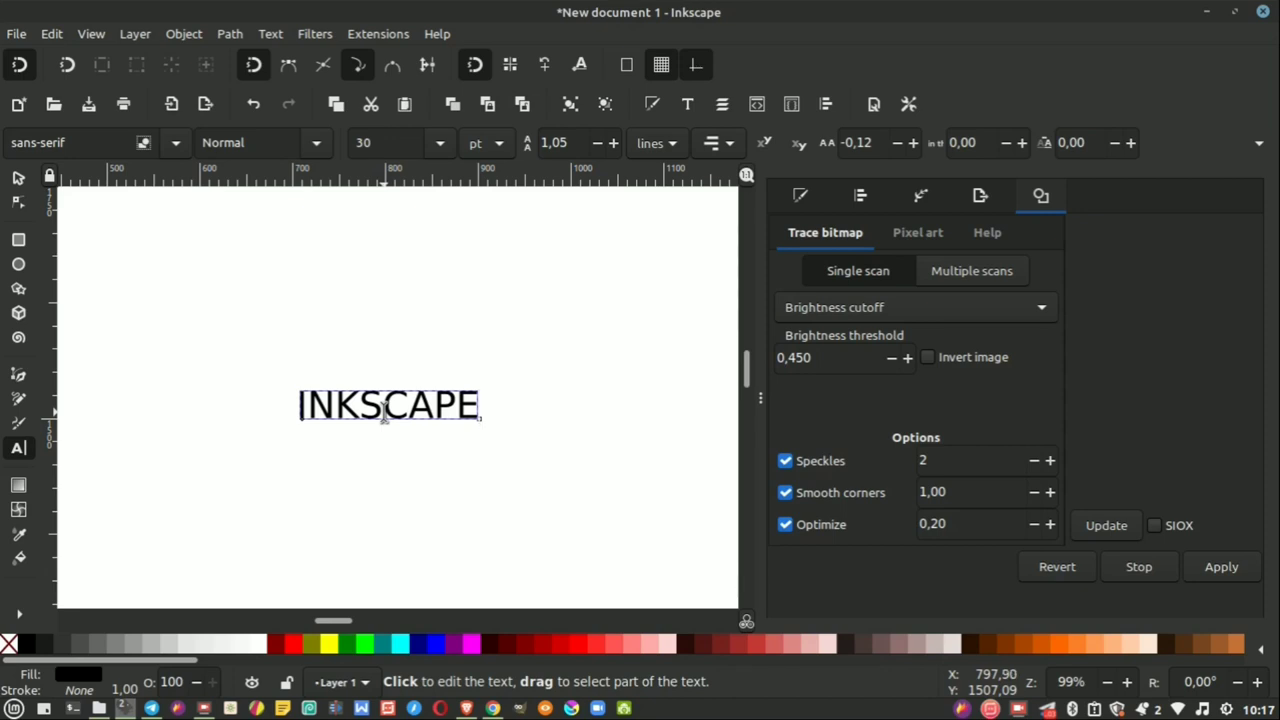
scroll(414, 392, down, 4)
scroll(405, 390, up, 3)
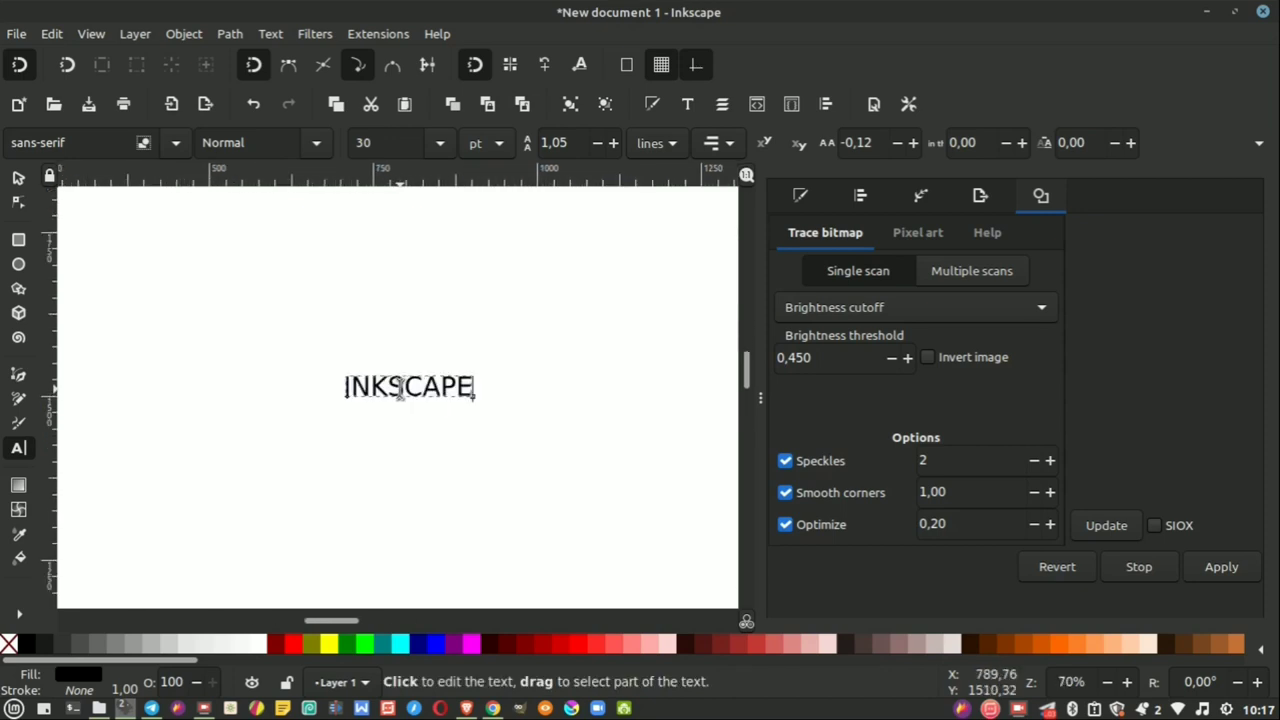
scroll(401, 390, up, 1)
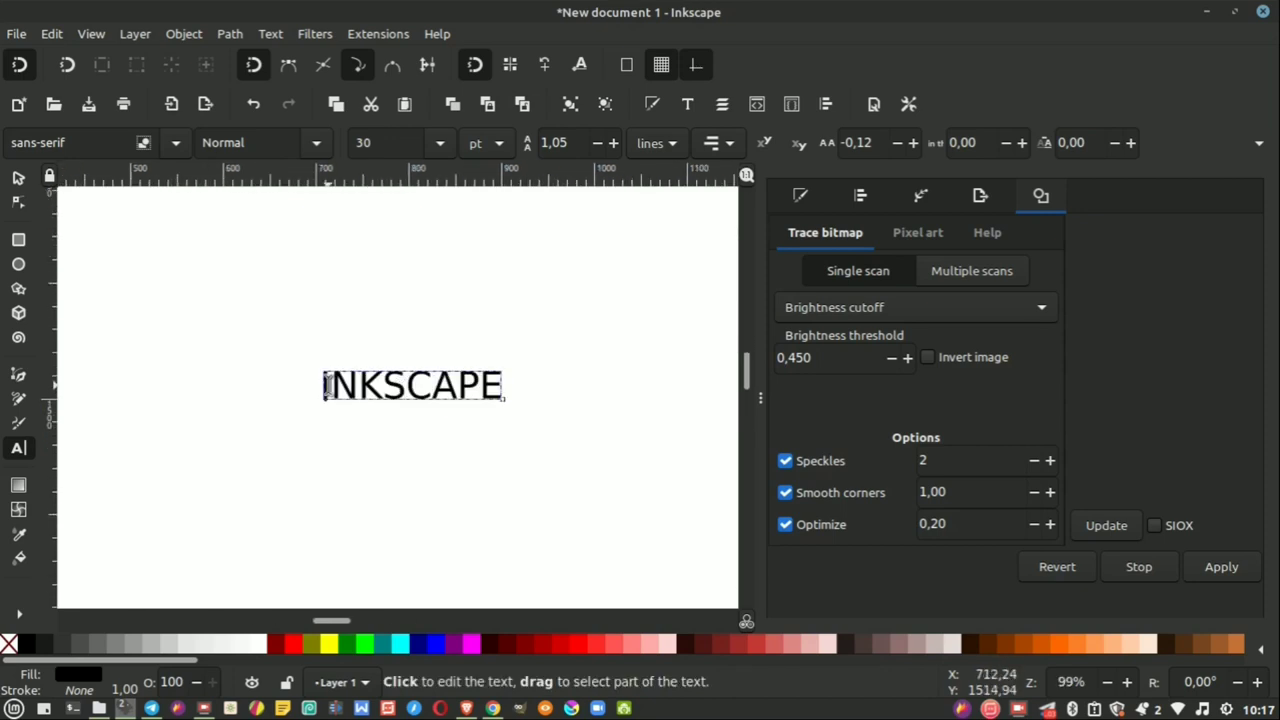
Step: Cycle through the Export, Trace bitmap, Objects and Align and Distribute dock tabs, ending on Fill and Stroke
click(18, 178)
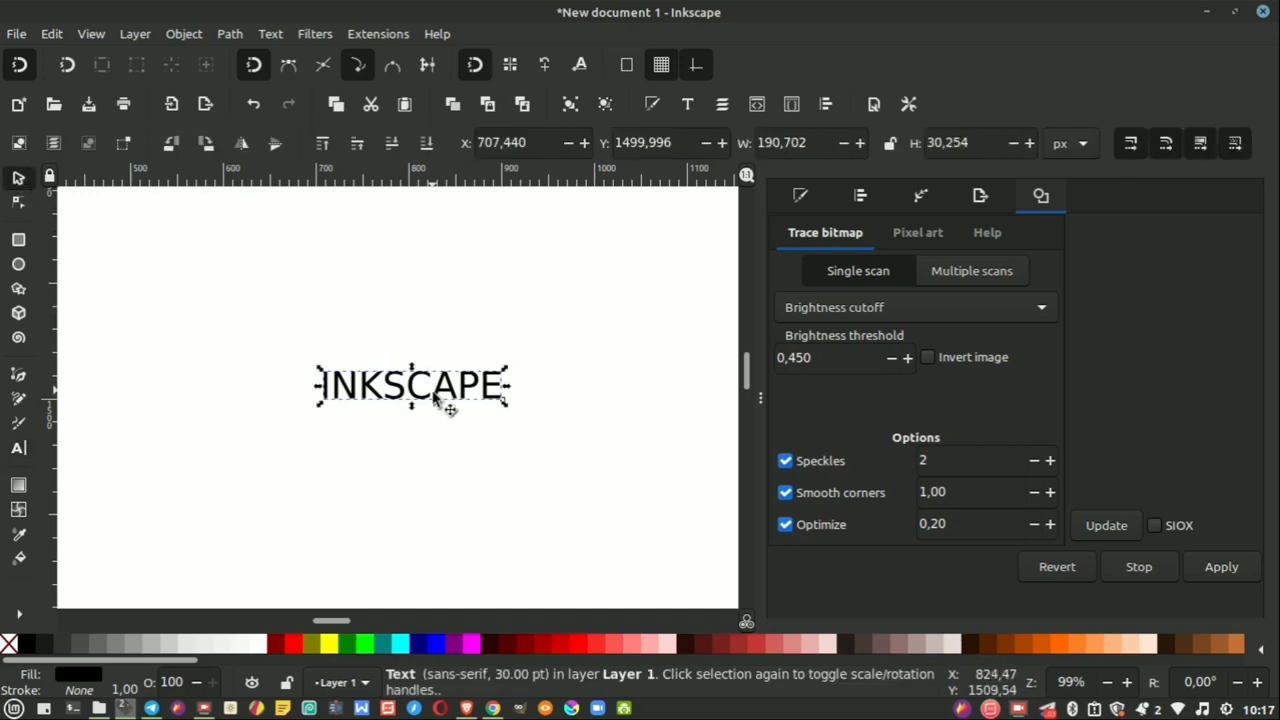
click(536, 287)
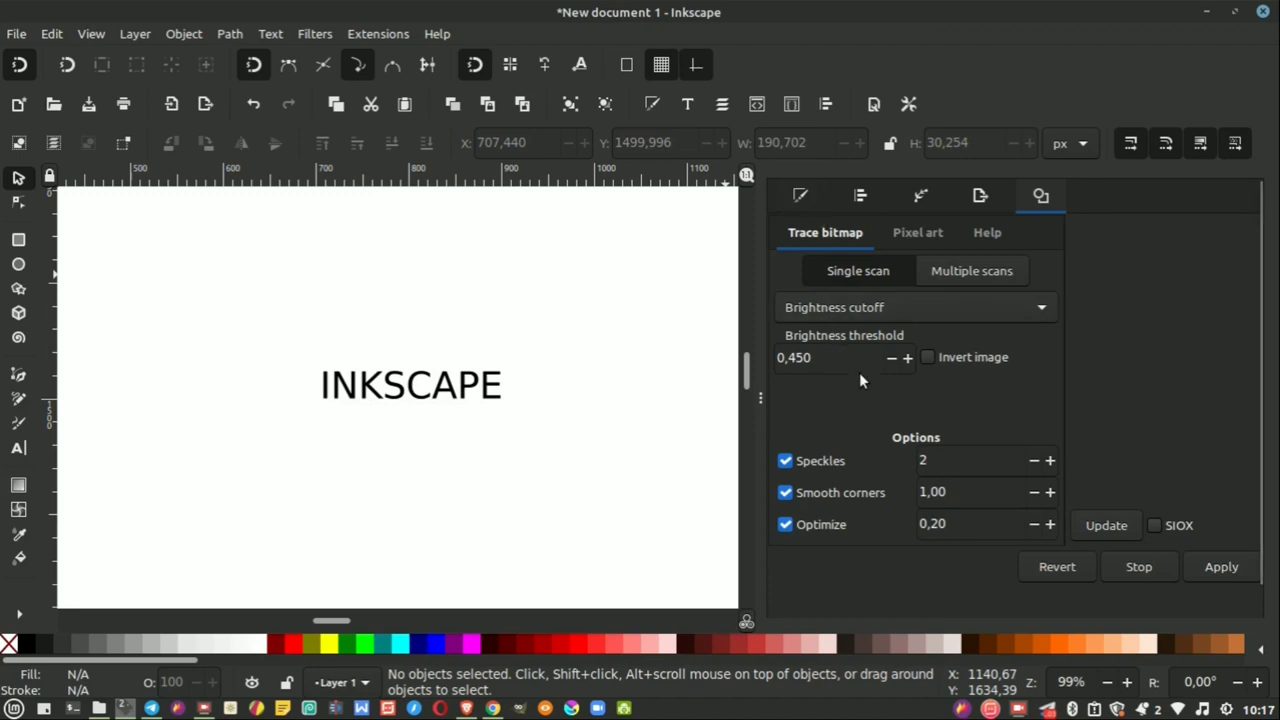
click(980, 196)
click(920, 195)
click(790, 191)
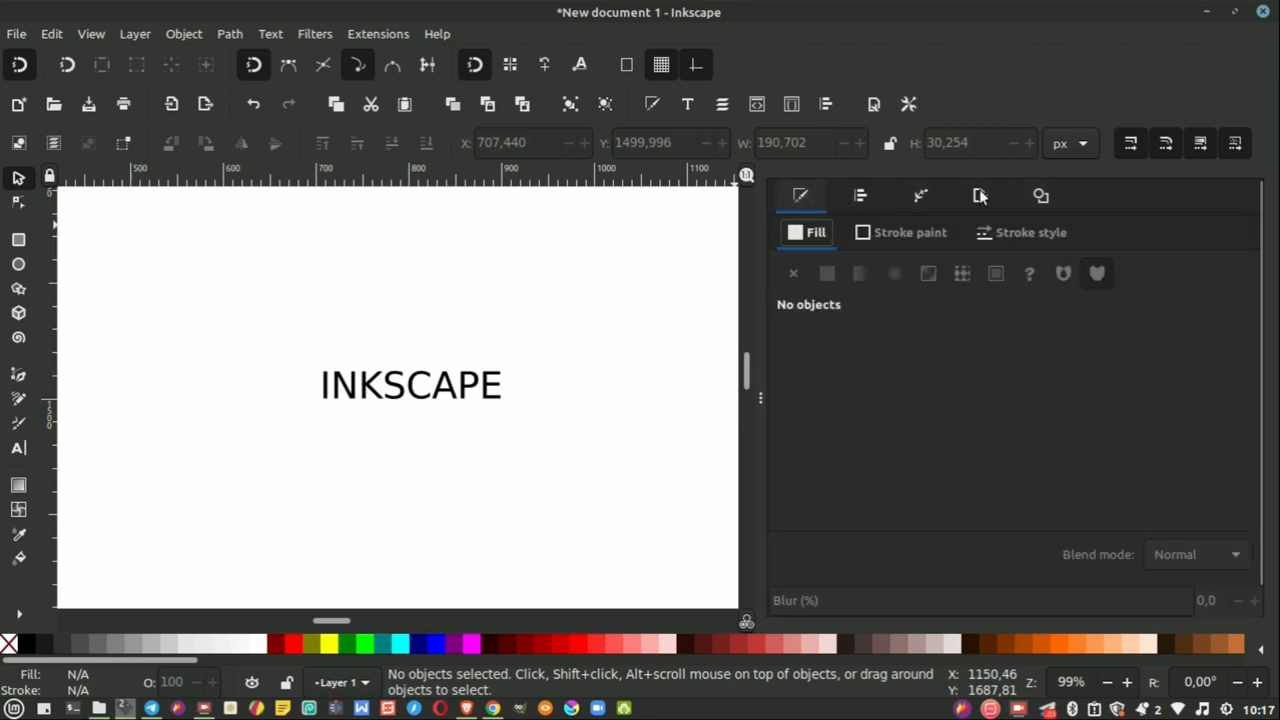
click(1041, 196)
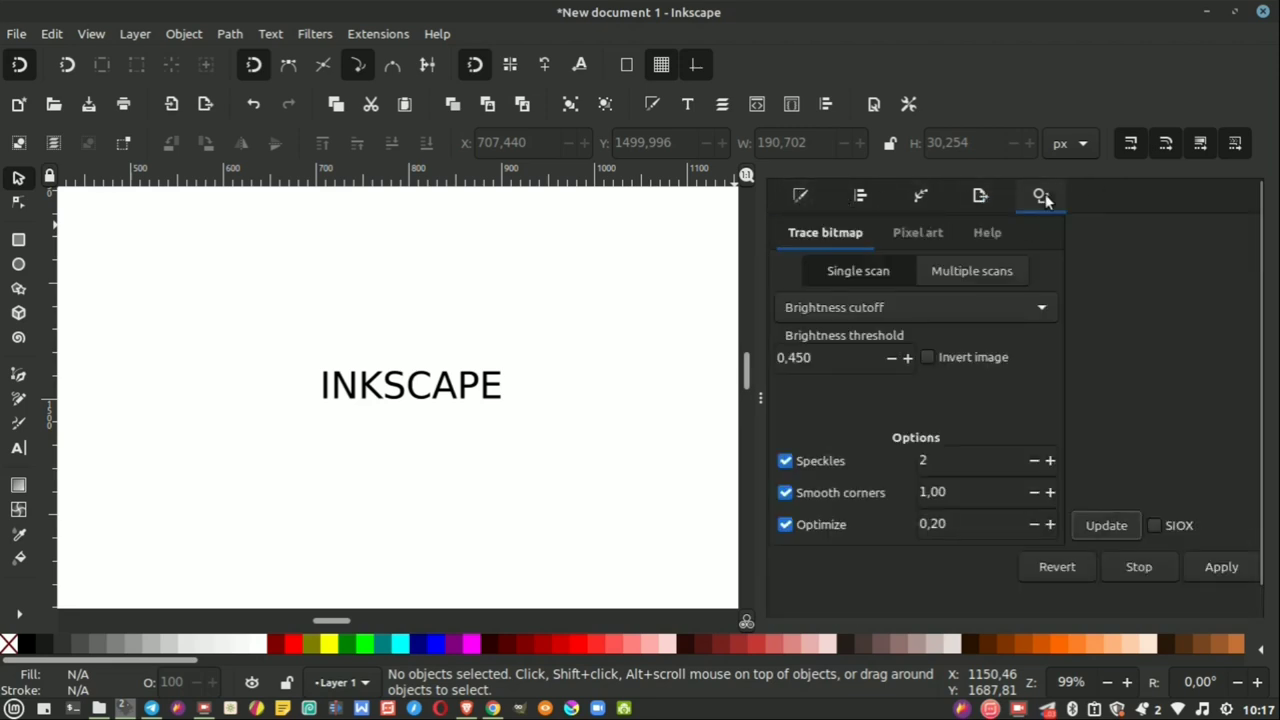
click(984, 200)
click(926, 201)
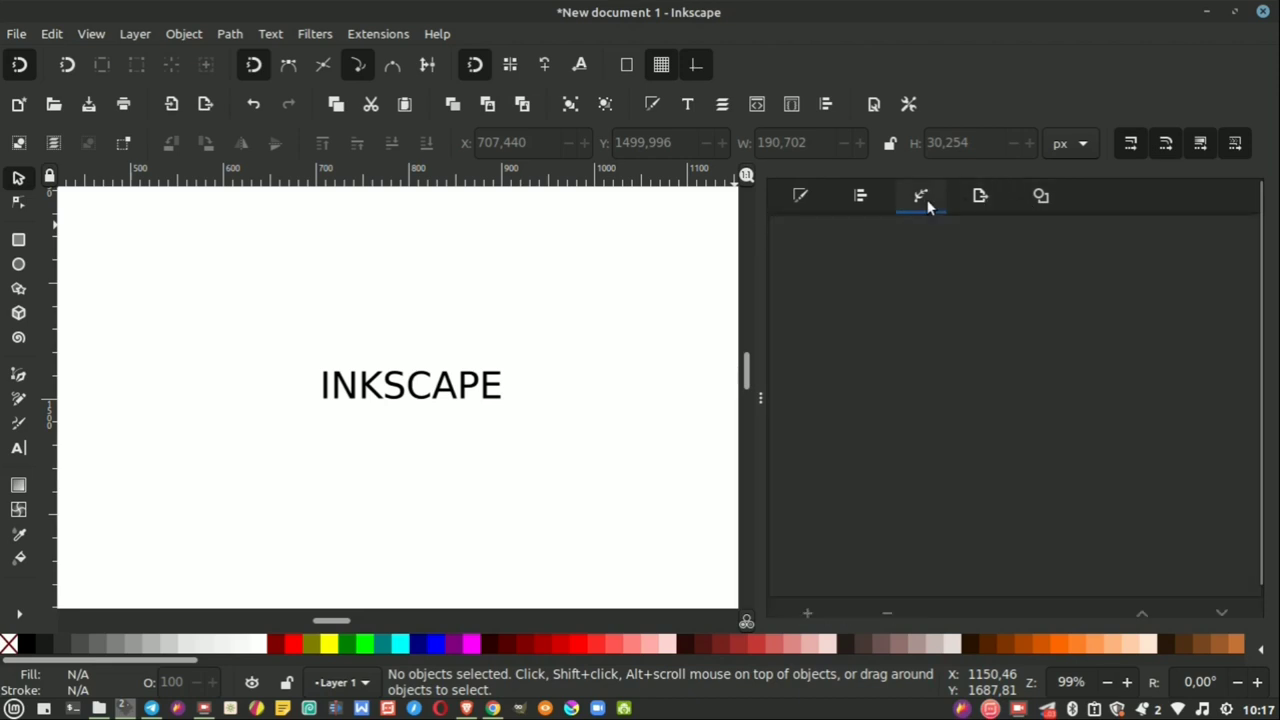
click(862, 198)
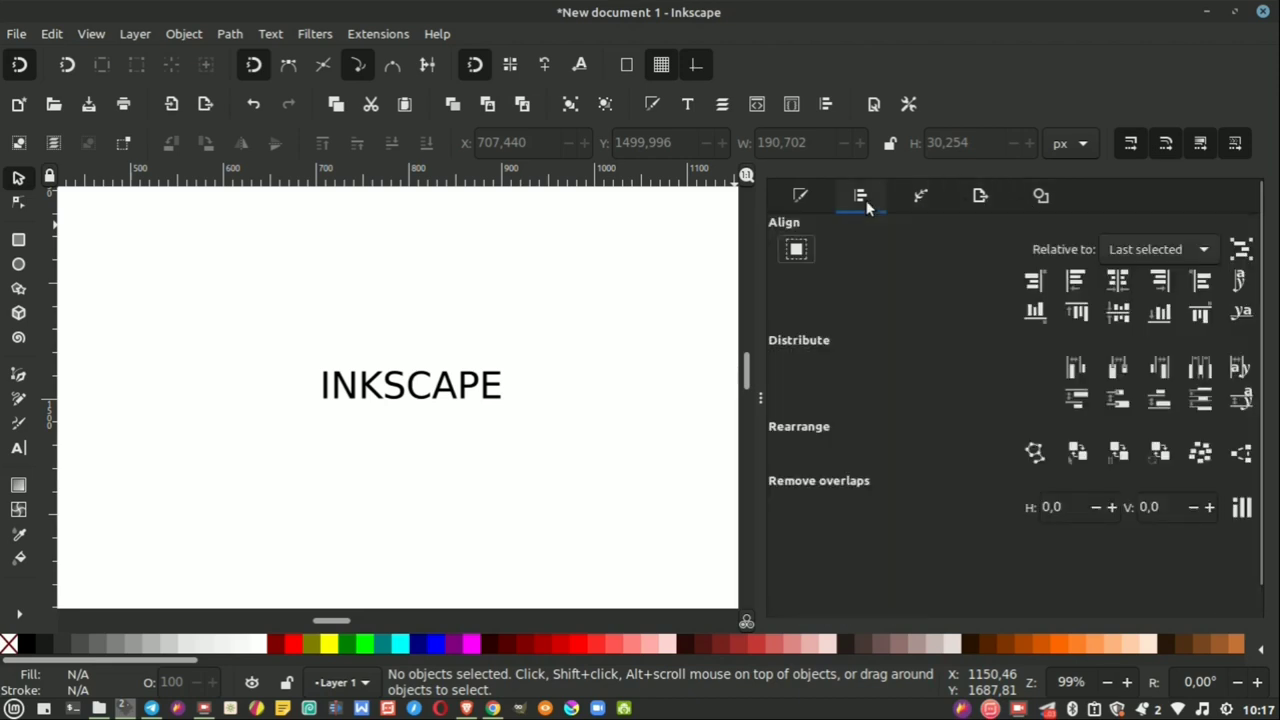
click(802, 200)
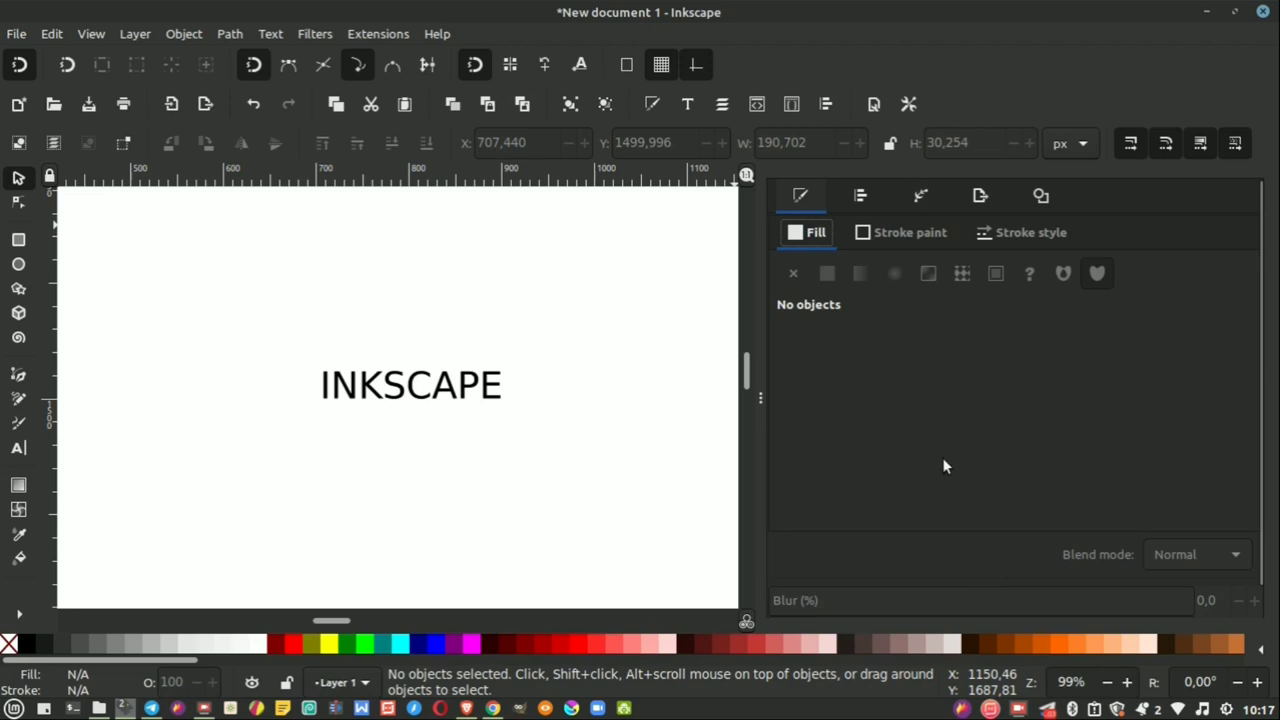
click(100, 640)
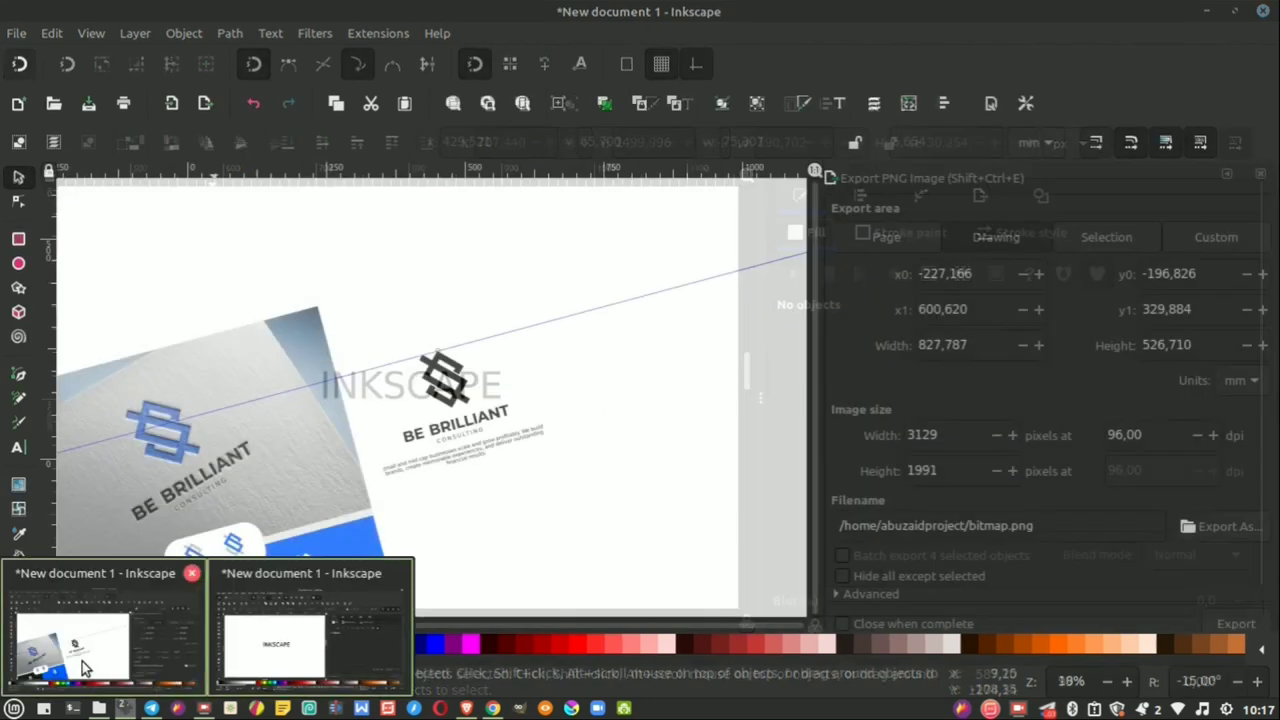
scroll(923, 416, down, 5)
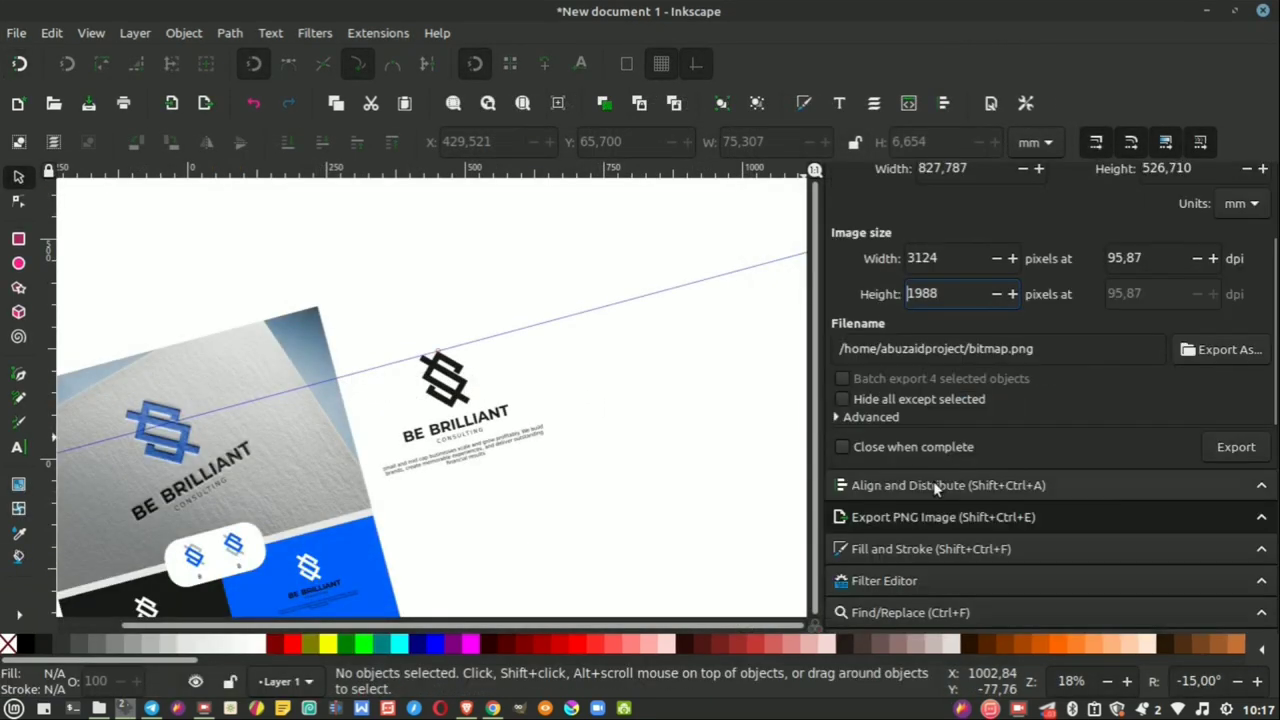
scroll(933, 481, down, 5)
scroll(894, 535, down, 2)
scroll(923, 436, up, 3)
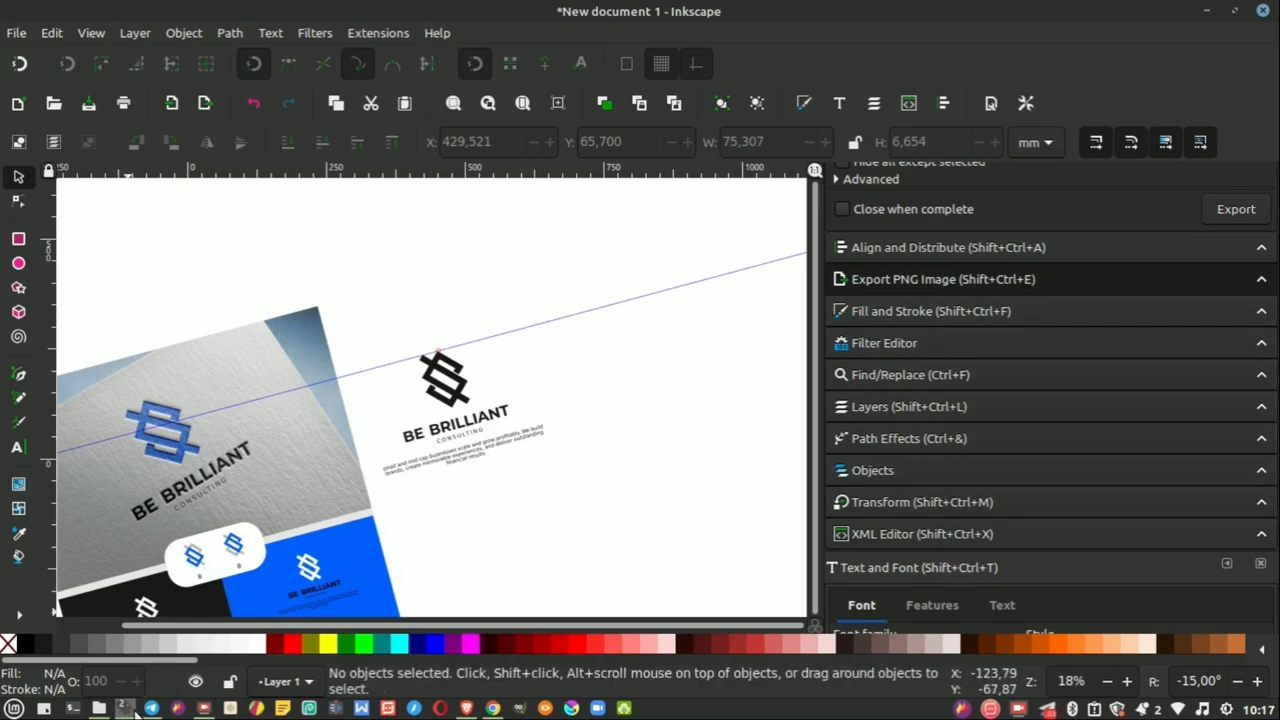
click(300, 642)
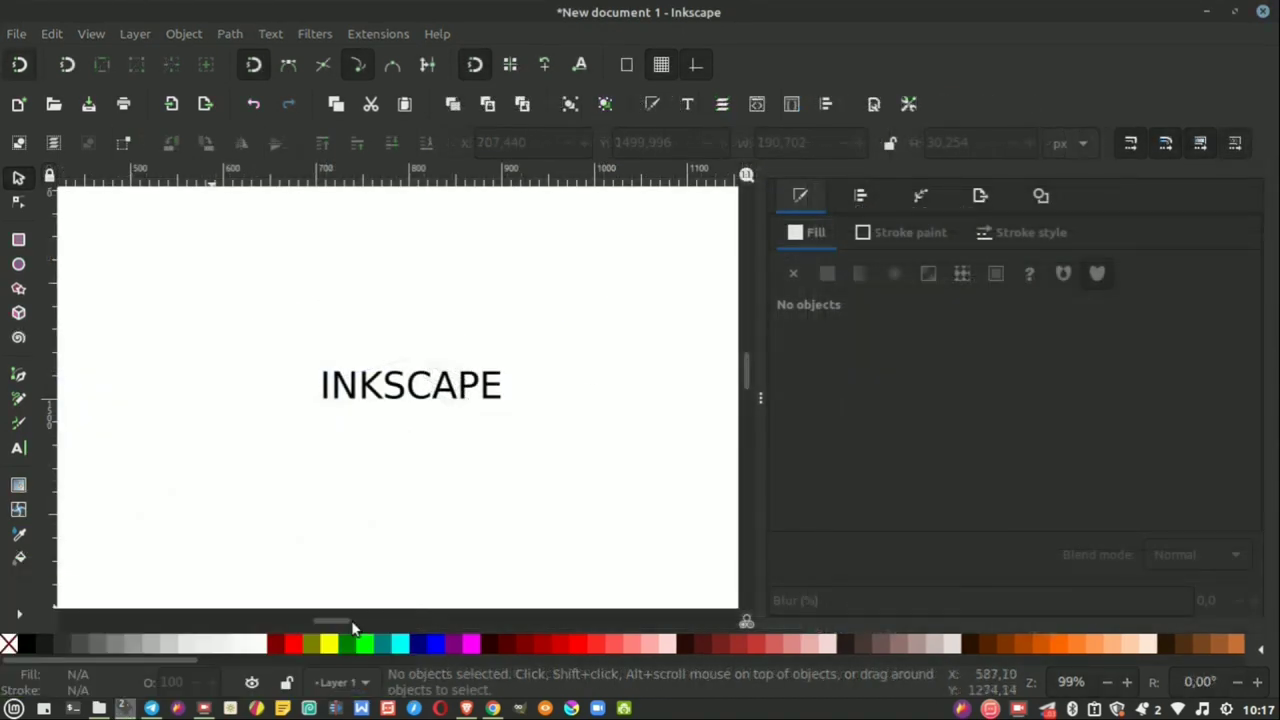
Step: Cycle through the Export, Fill and Stroke, Align and Objects tabs, ending on Trace bitmap
click(1059, 200)
click(985, 197)
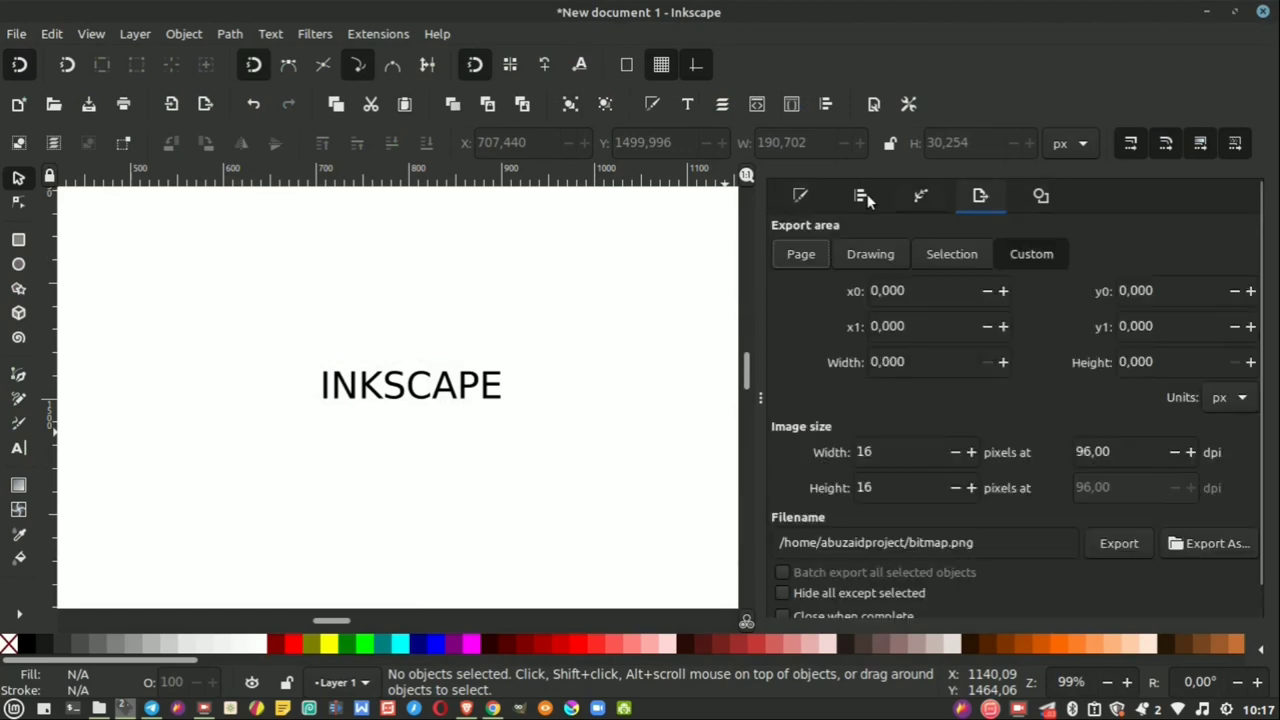
click(805, 195)
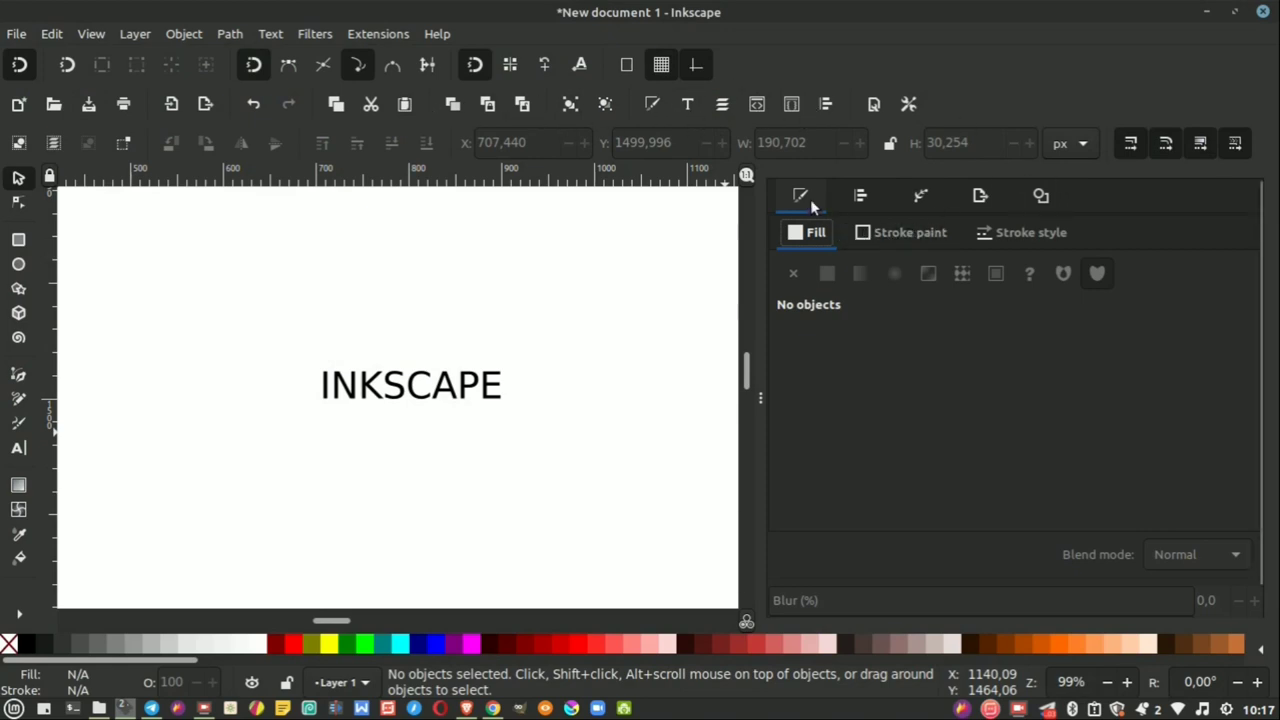
click(860, 196)
click(921, 196)
click(980, 196)
click(1041, 196)
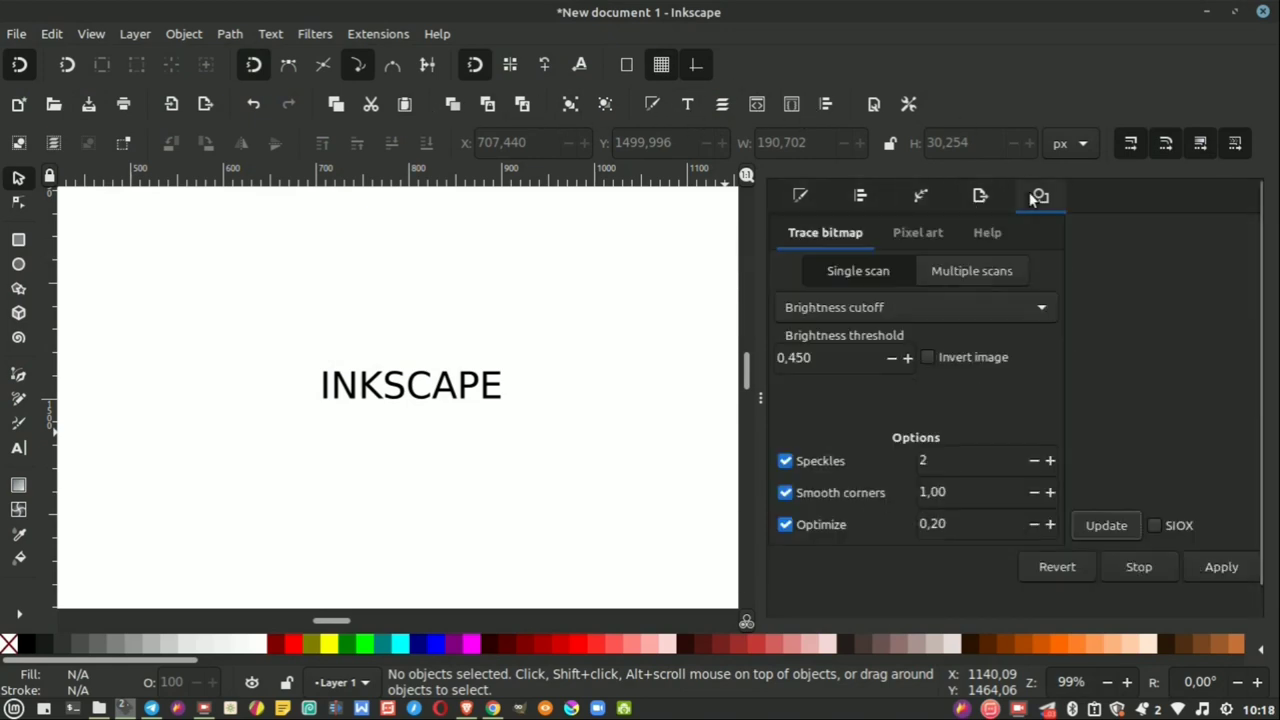
scroll(900, 444, down, 1)
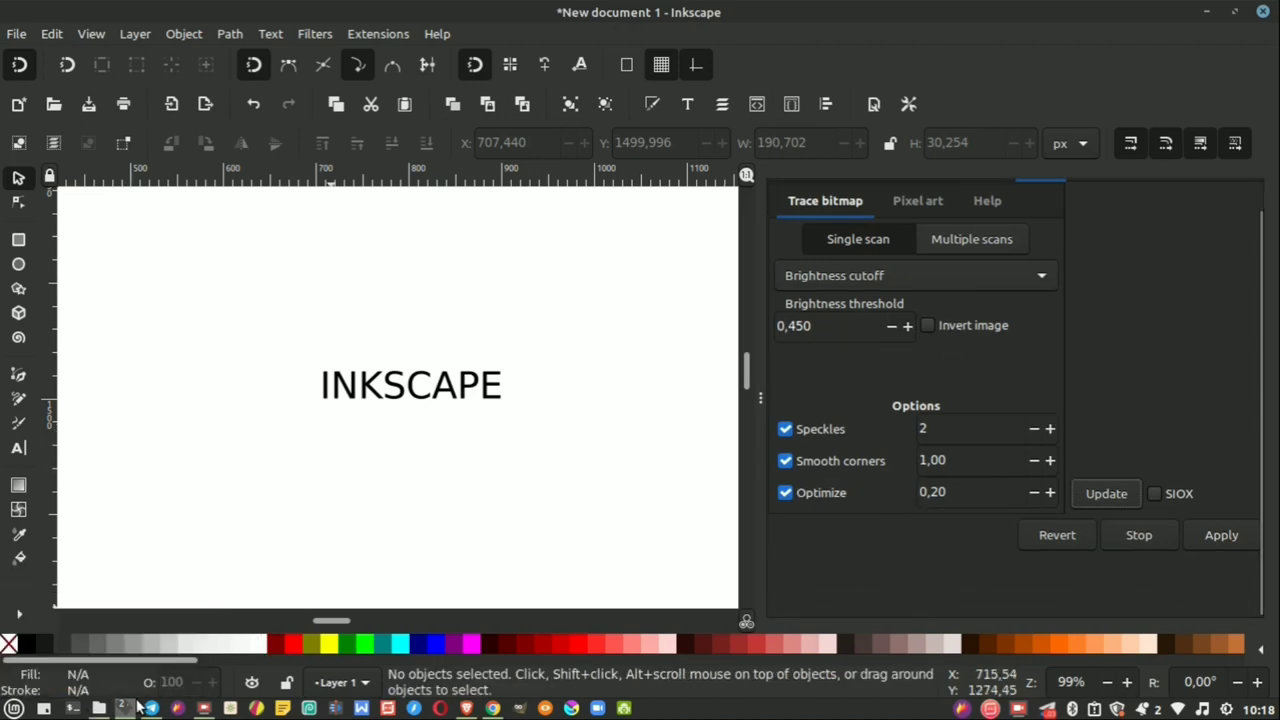
Step: Bring the Be Brilliant window forward and adjust its Export PNG Height by scrolling
mouse_move(123, 708)
click(105, 660)
scroll(945, 443, down, 5)
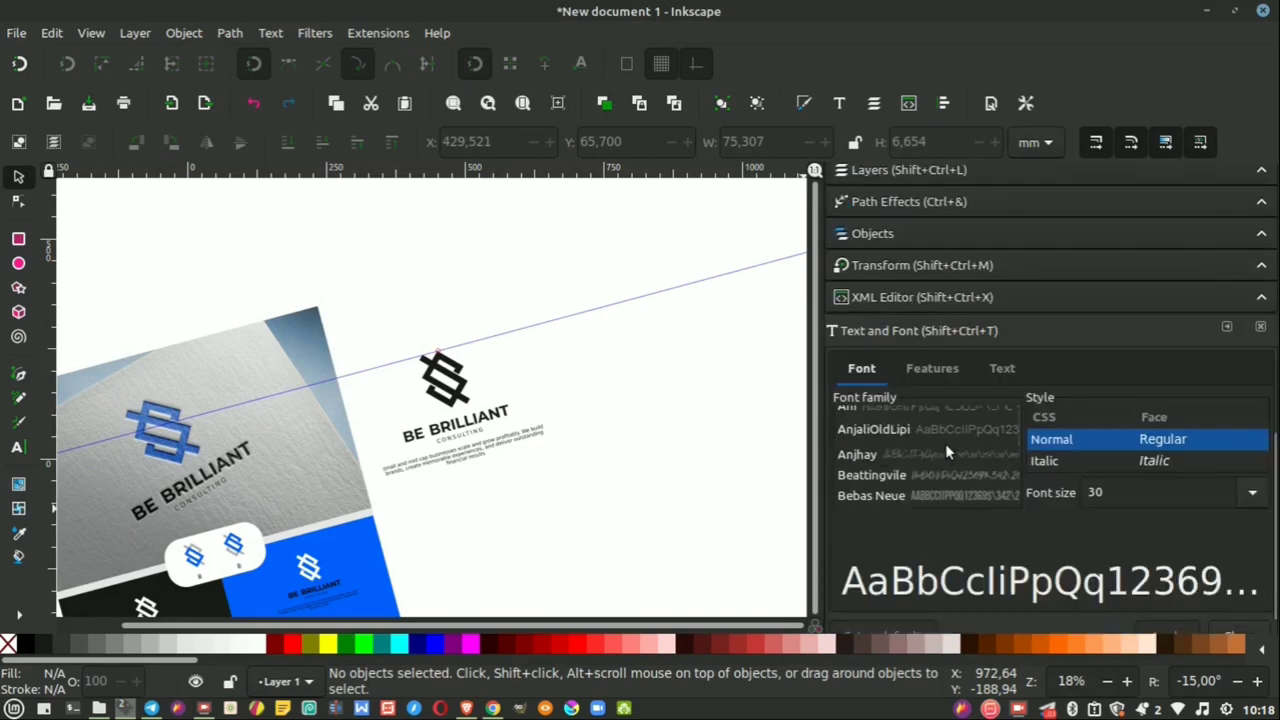
scroll(948, 453, up, 1)
scroll(960, 400, up, 3)
scroll(973, 362, up, 2)
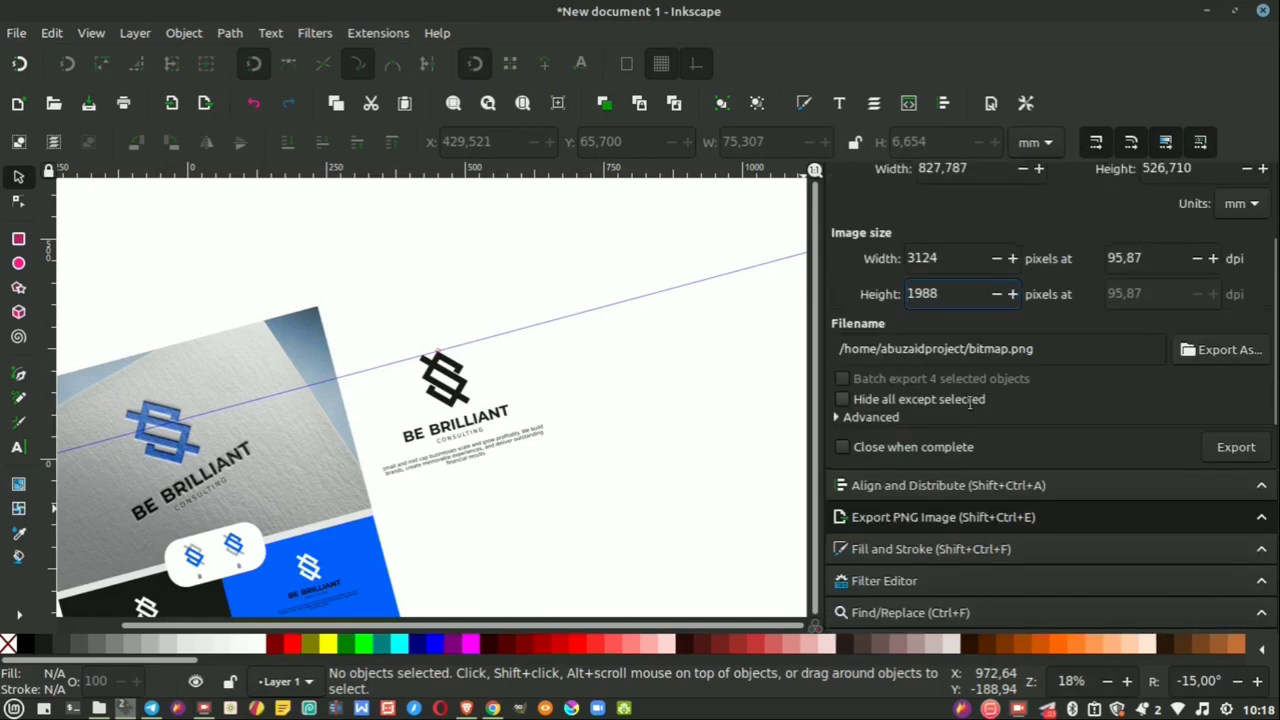
scroll(950, 350, up, 2)
scroll(958, 407, up, 3)
scroll(955, 409, down, 1)
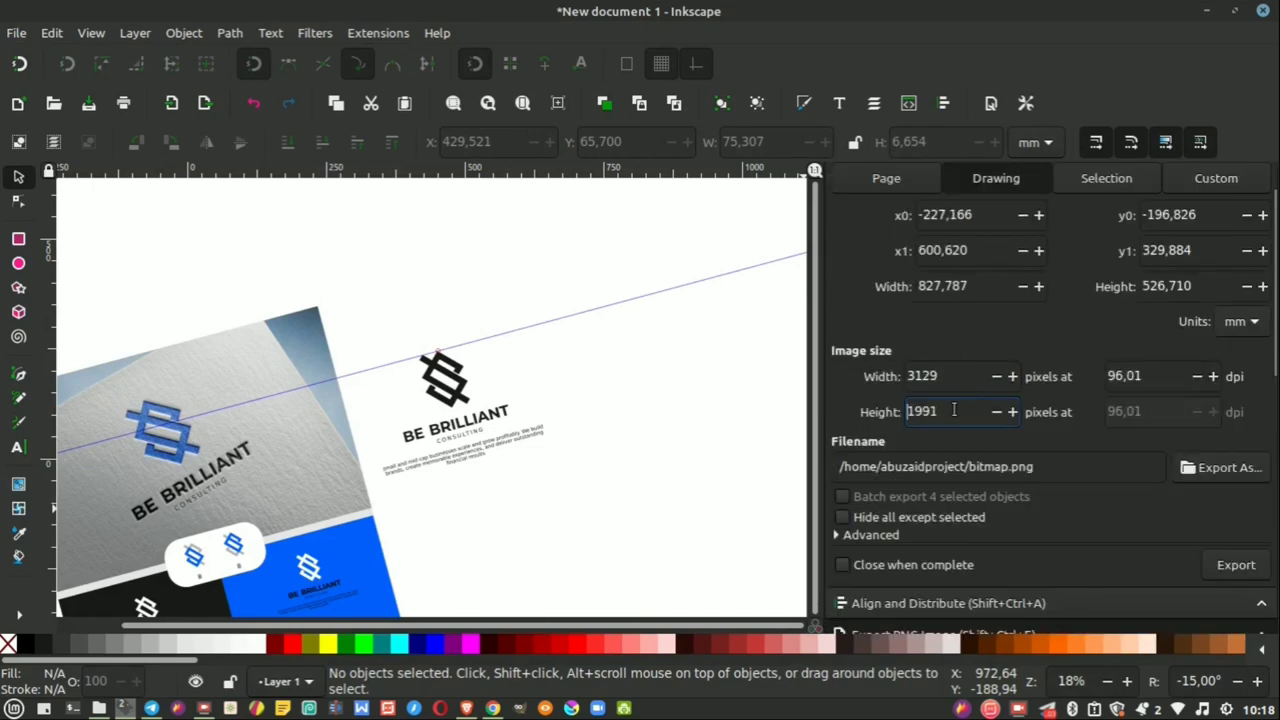
scroll(953, 410, down, 1)
scroll(954, 410, down, 4)
Step: Scroll the export x1 field until the export is 3119 × 1986 px at 95,77 dpi
click(986, 249)
scroll(975, 285, down, 2)
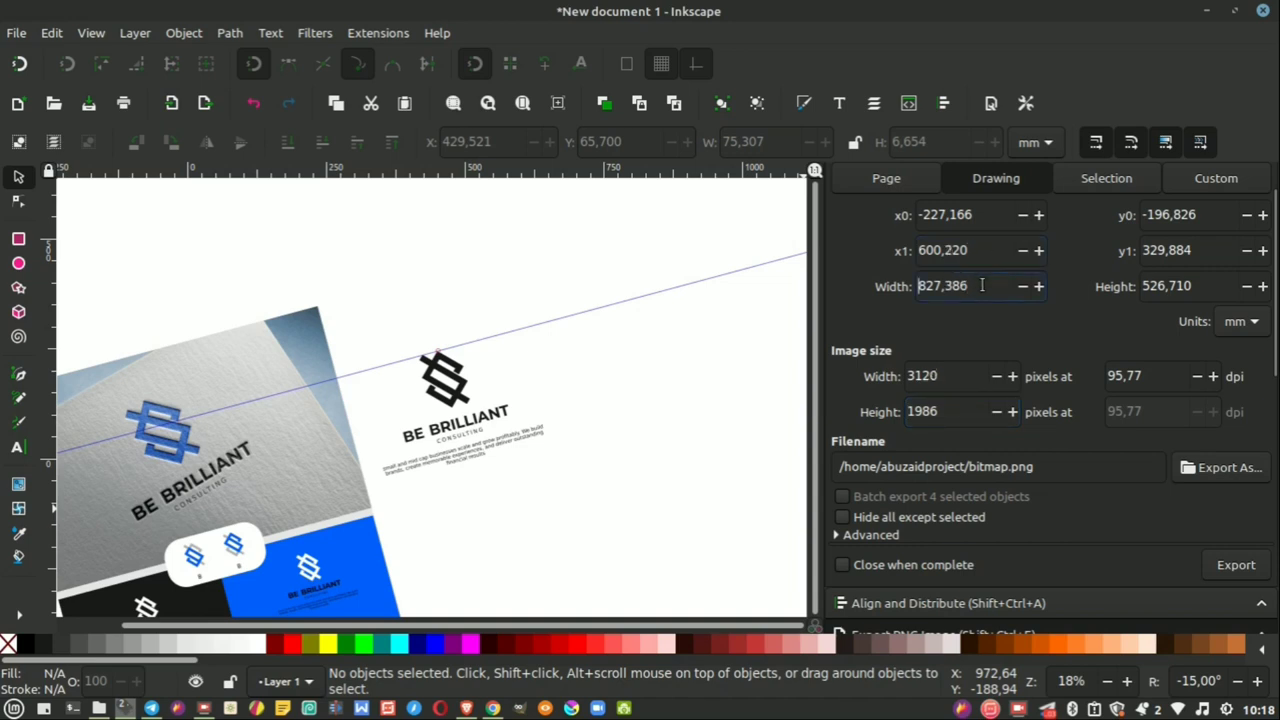
scroll(982, 285, down, 2)
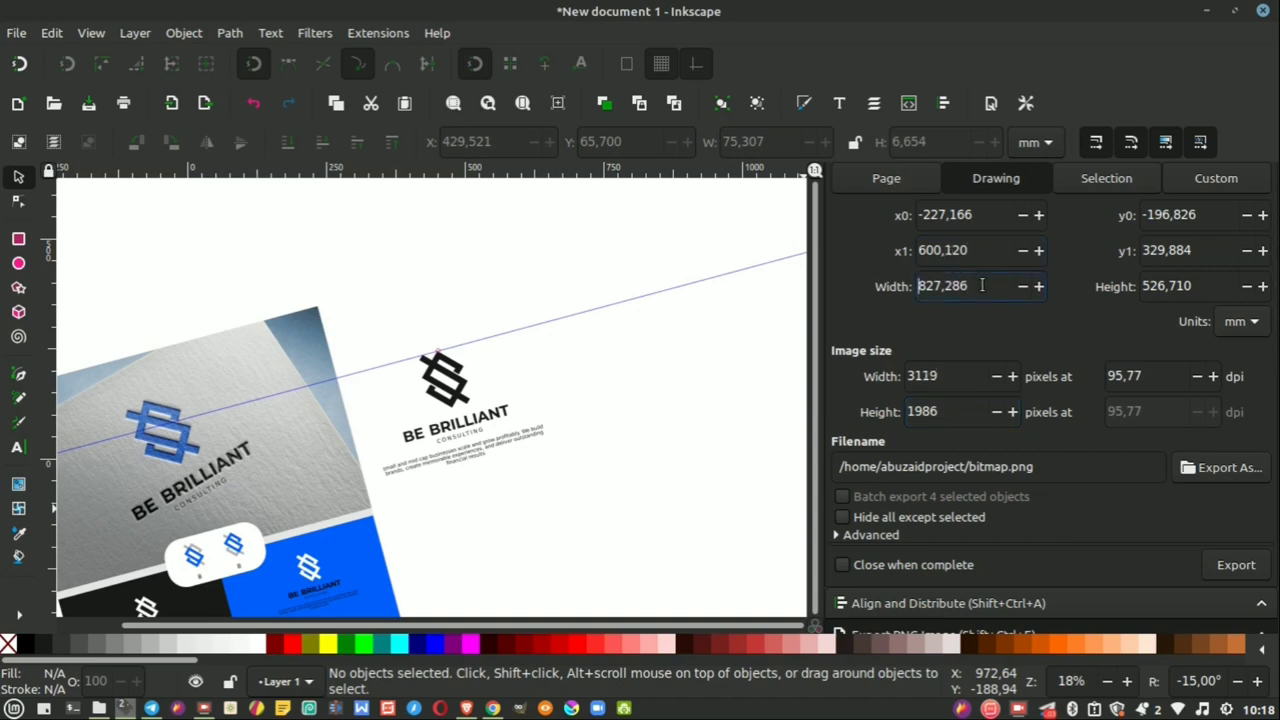
scroll(982, 285, down, 2)
scroll(1025, 495, down, 1)
ctrl+scroll(641, 401, down, 2)
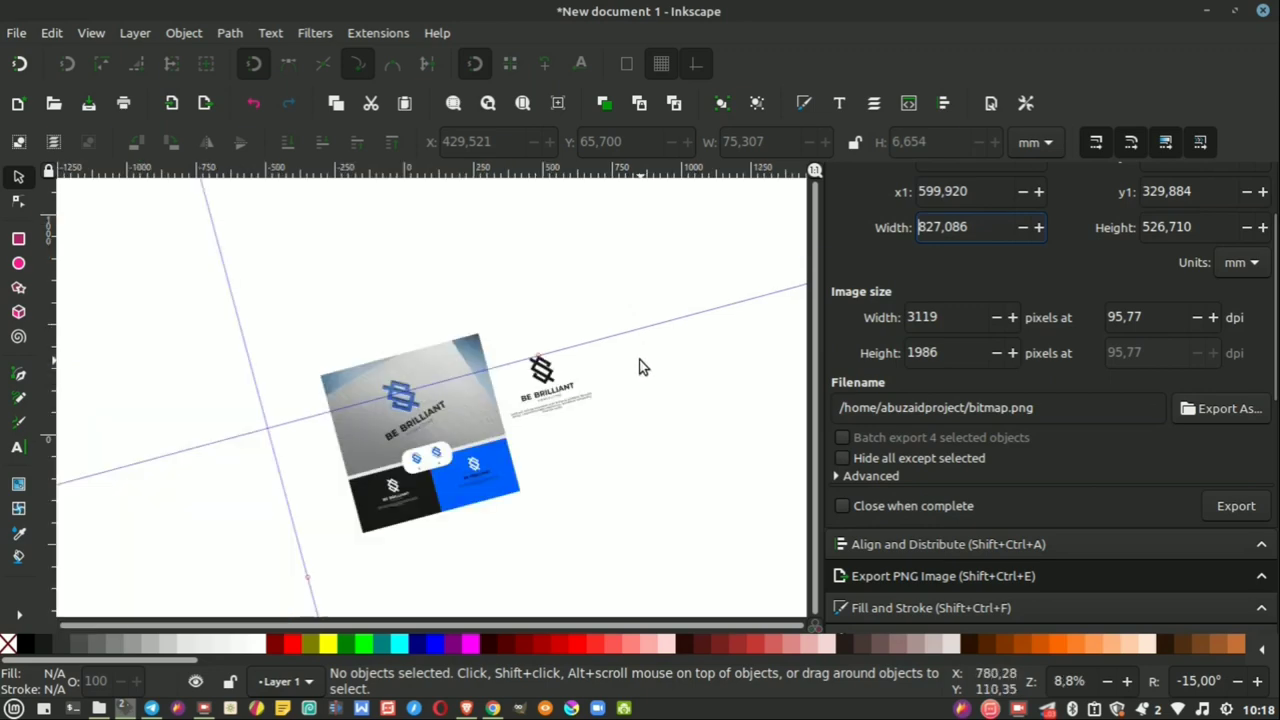
scroll(976, 440, down, 2)
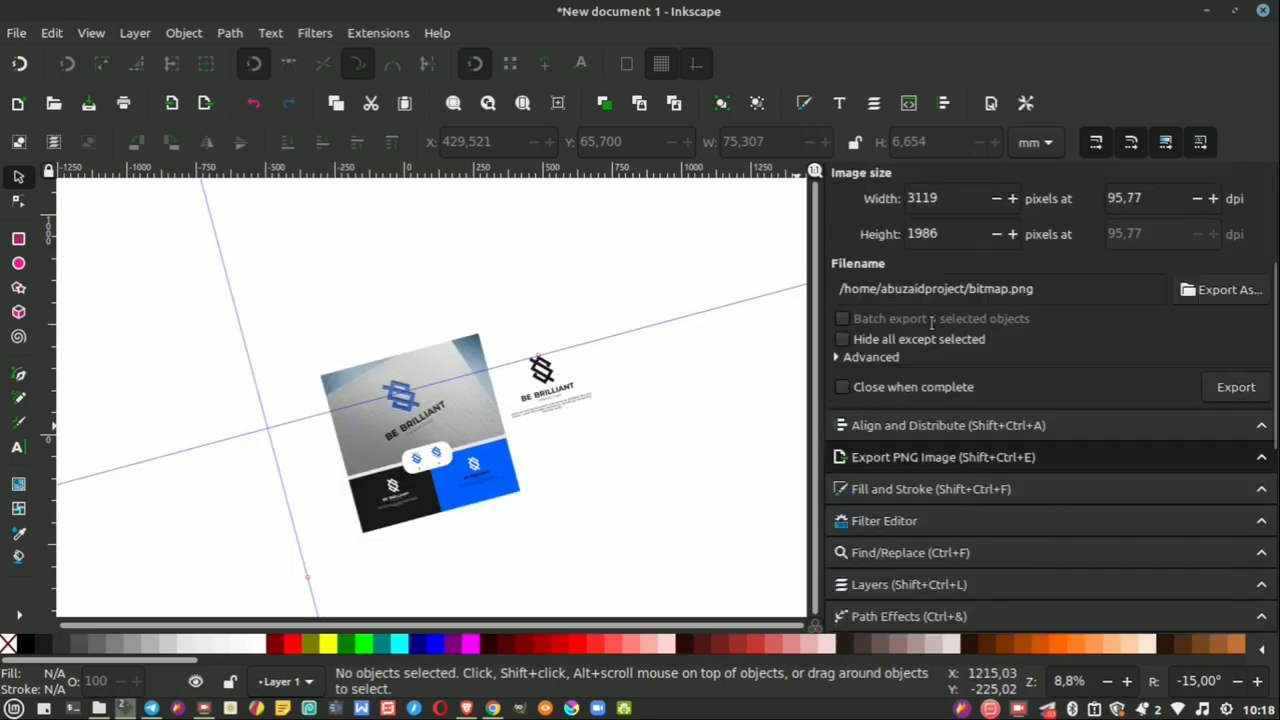
scroll(970, 425, down, 5)
scroll(1008, 467, down, 2)
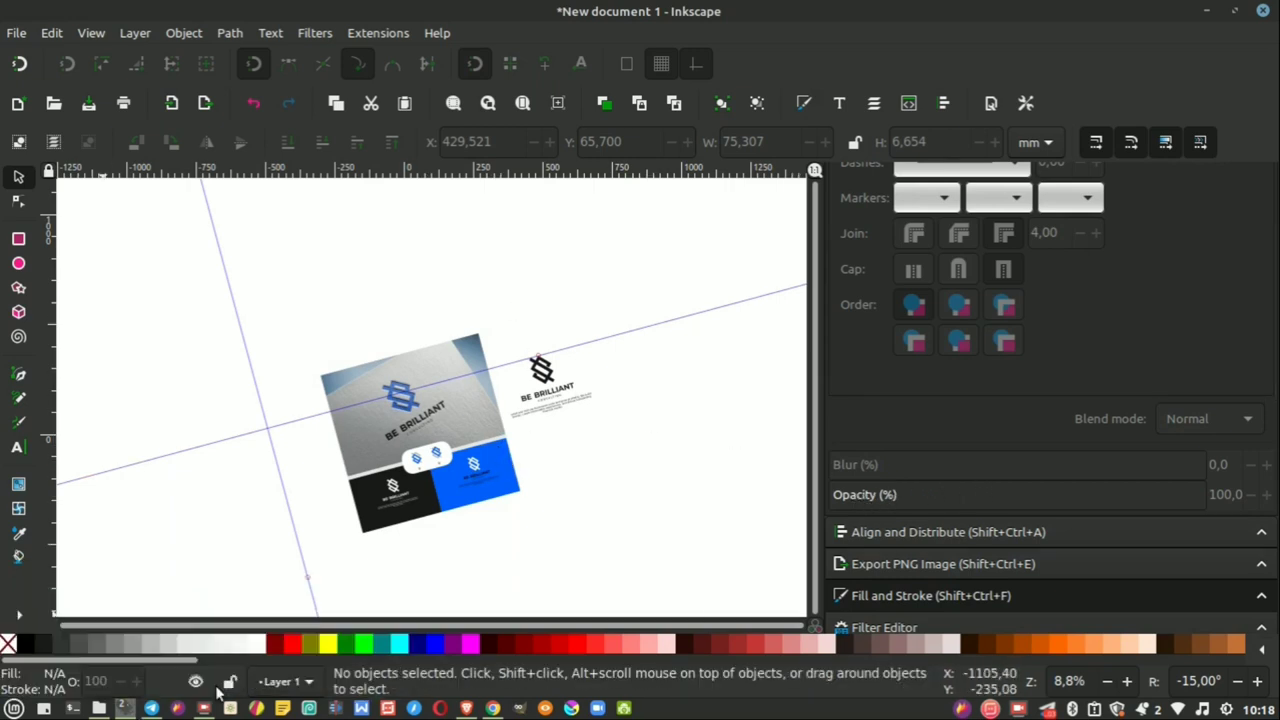
mouse_move(123, 708)
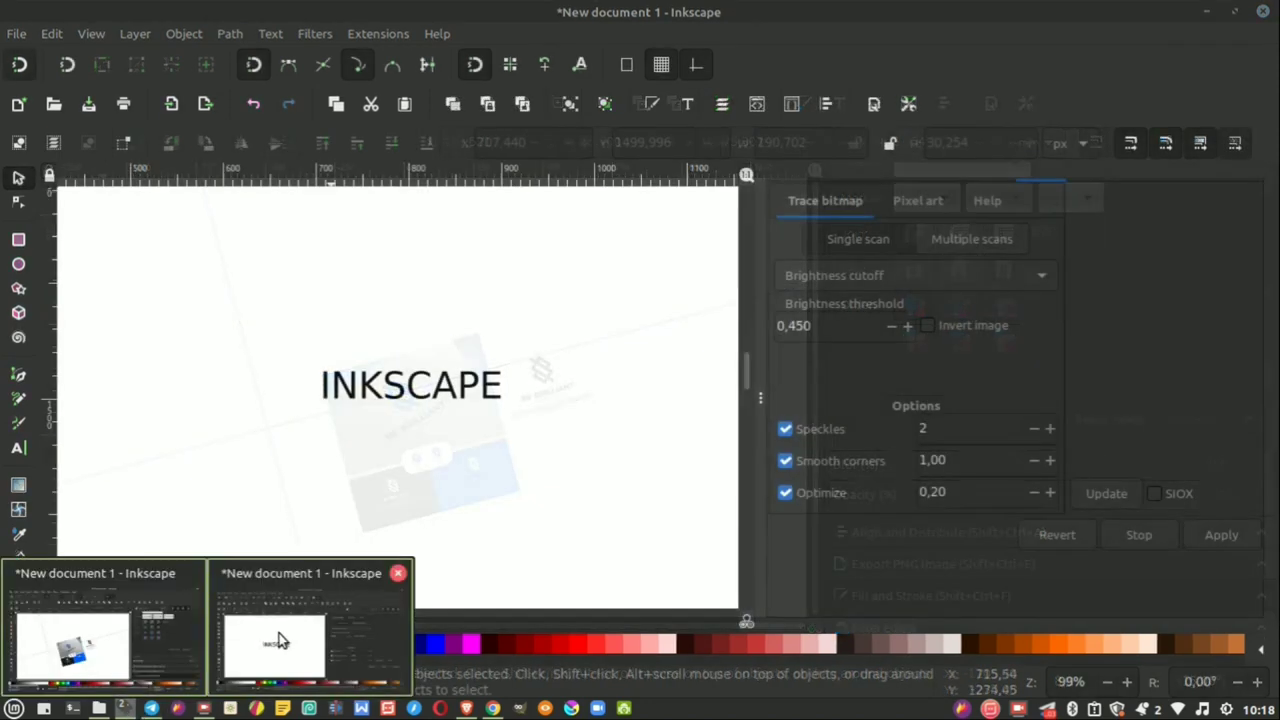
Step: Bring the INKSCAPE text document back to the front with Fill and Stroke shown in the dock
click(279, 633)
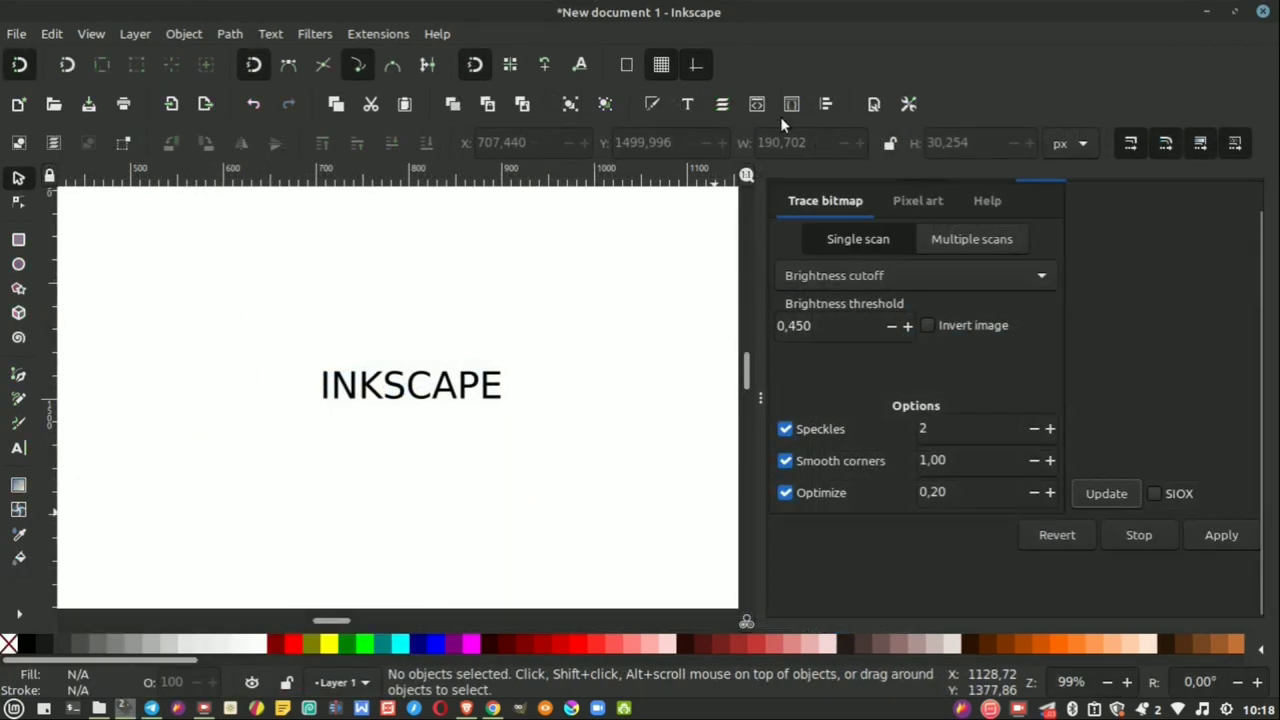
click(652, 105)
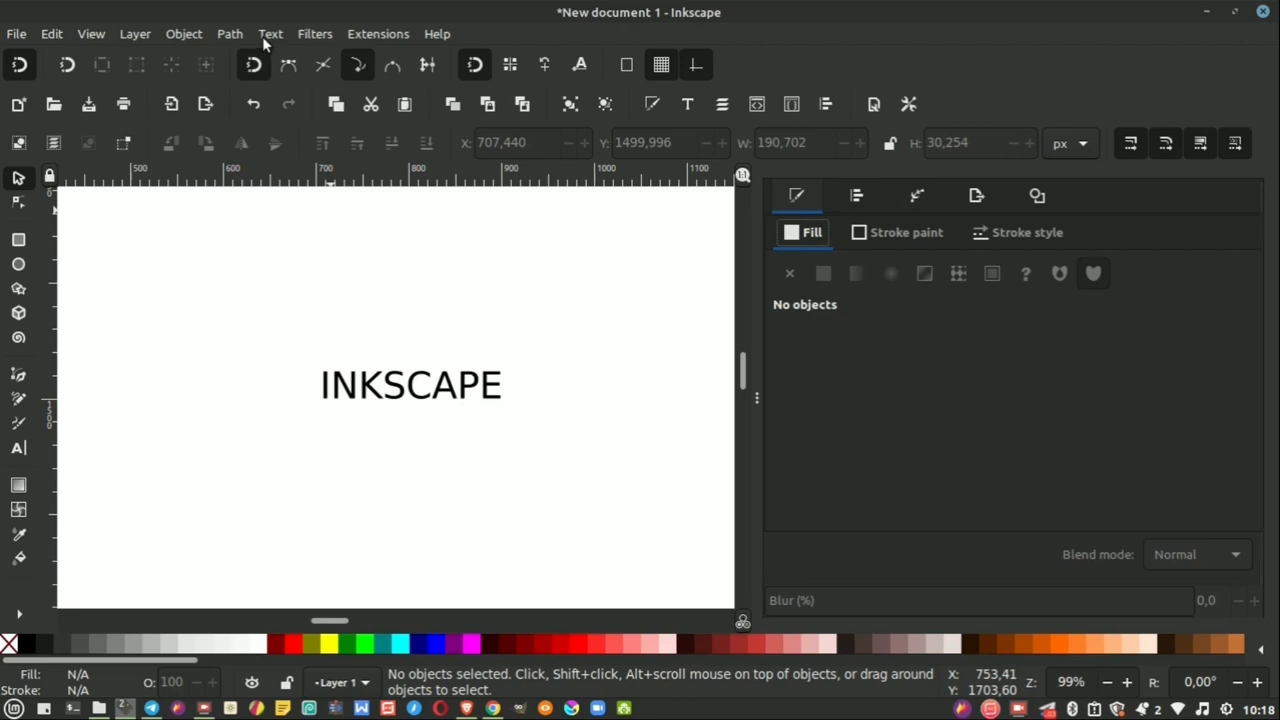
Step: Open the Filter Editor from the Filters menu
click(229, 36)
mouse_move(184, 34)
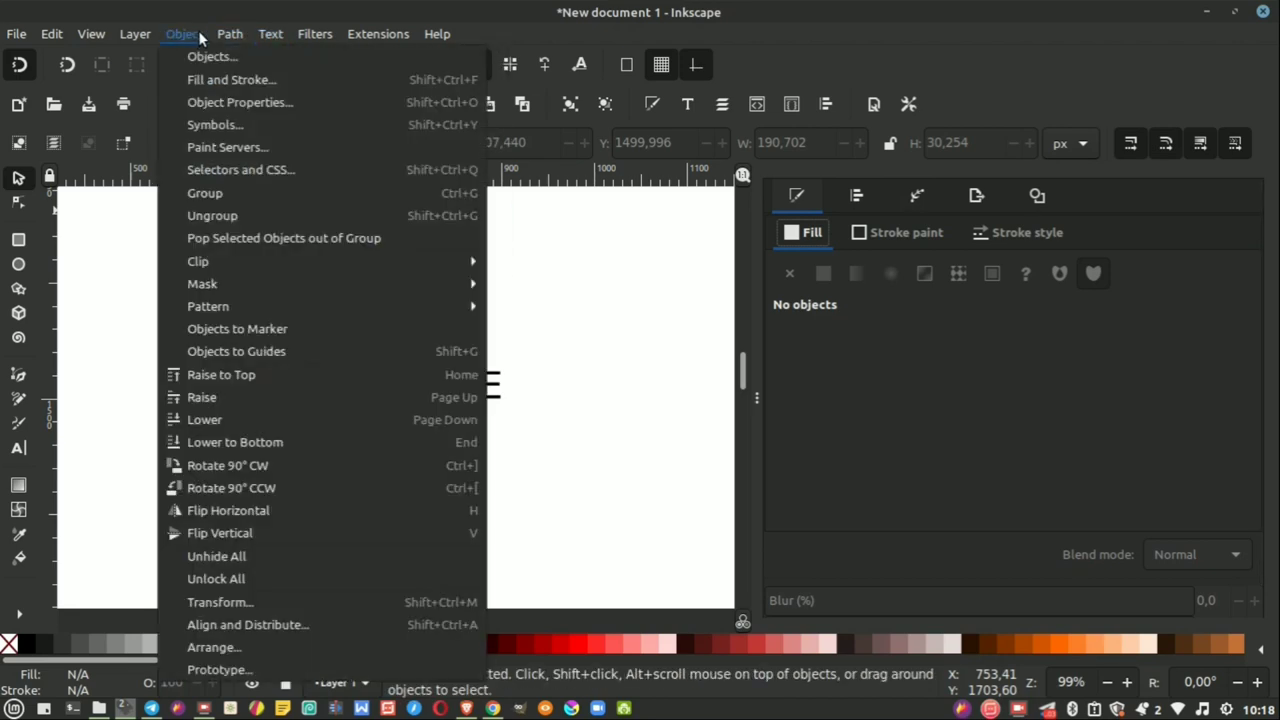
click(210, 36)
click(314, 34)
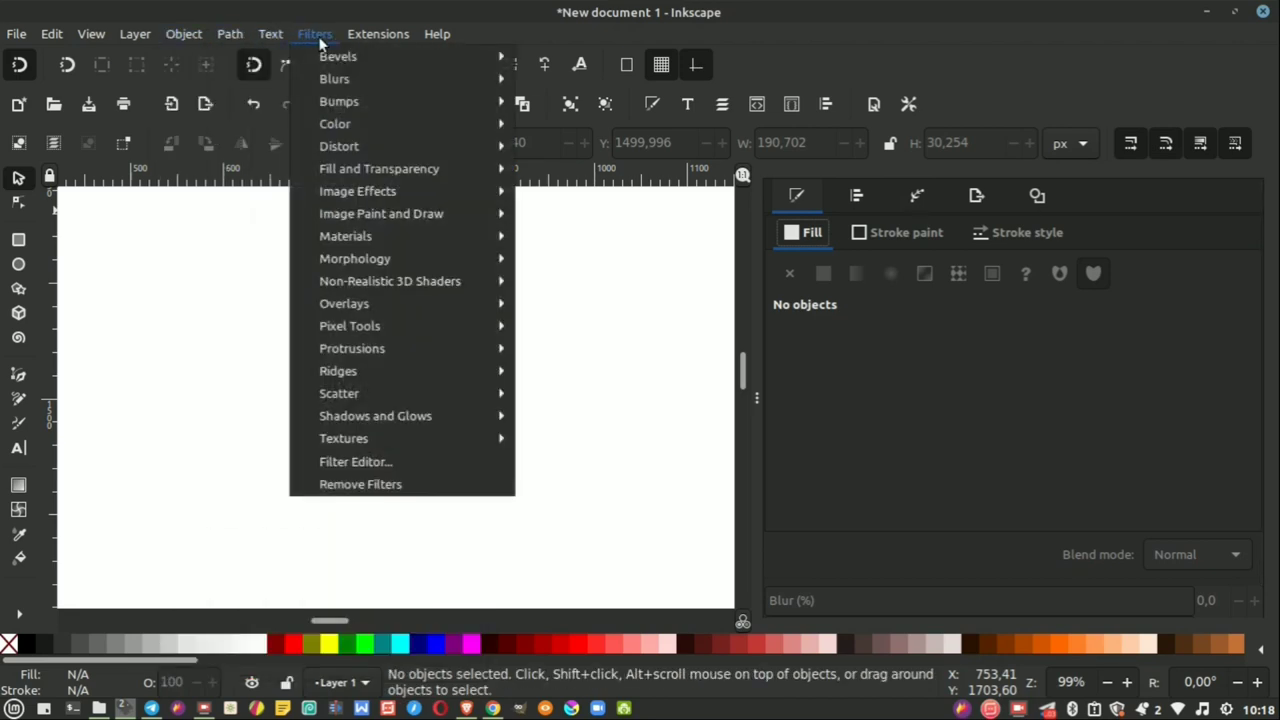
click(387, 460)
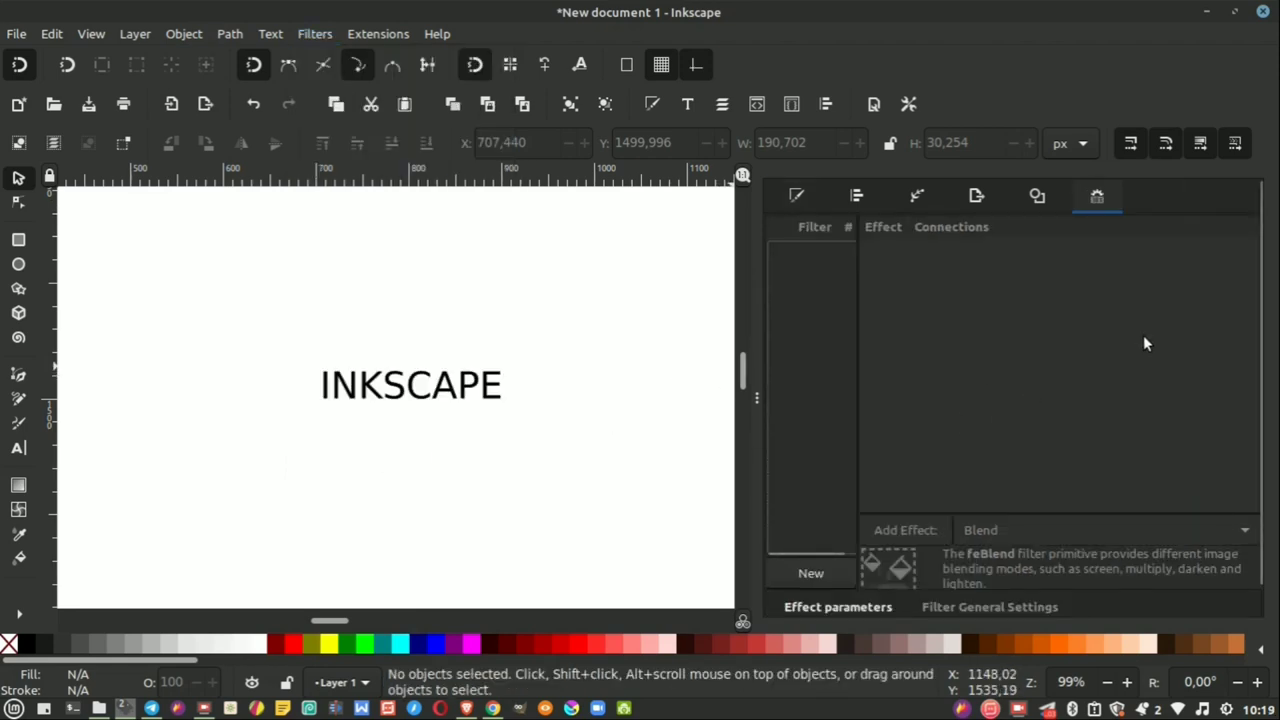
scroll(955, 433, down, 1)
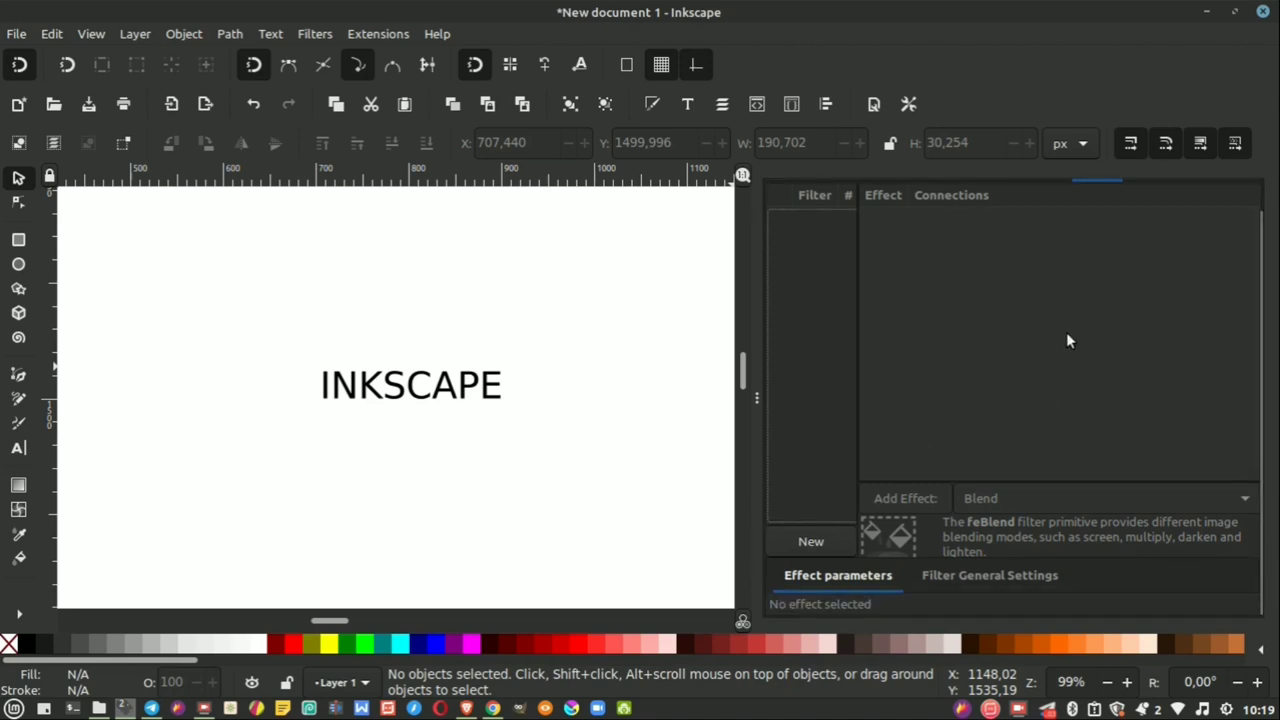
scroll(1003, 412, up, 1)
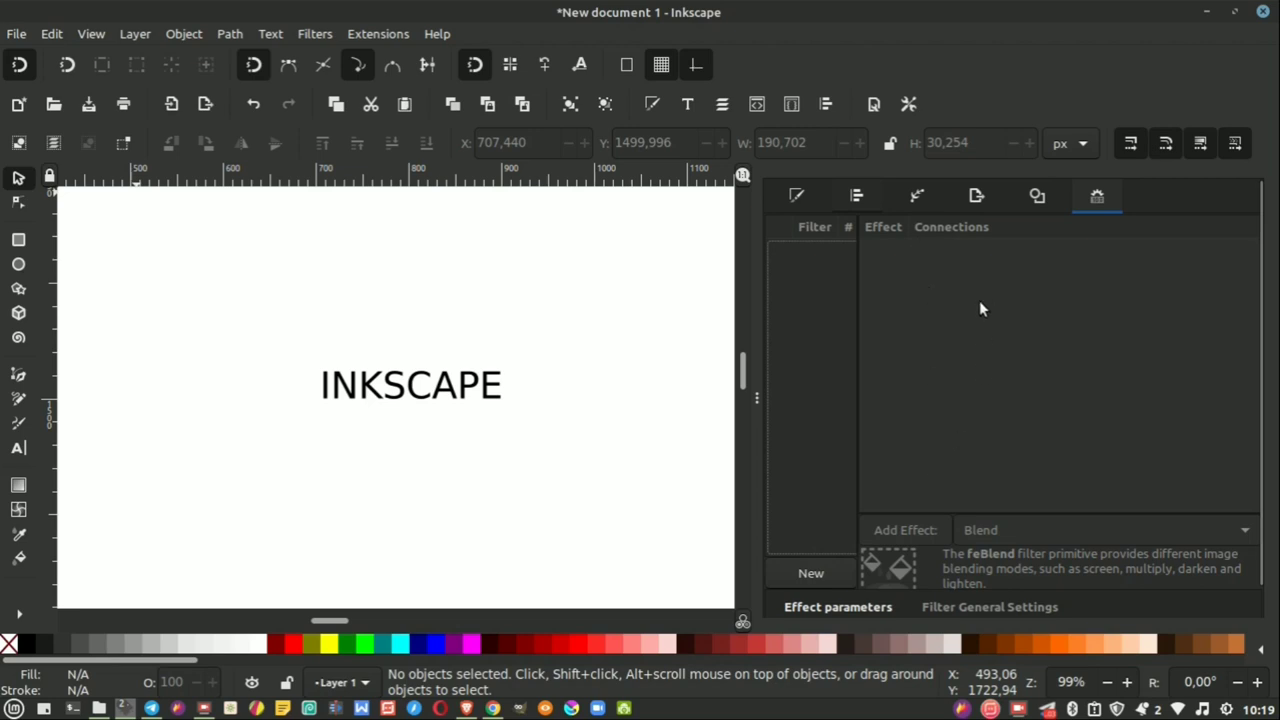
Step: Draw a white-filled ellipse to the left of the INKSCAPE text
click(18, 264)
drag(130, 250, 305, 372)
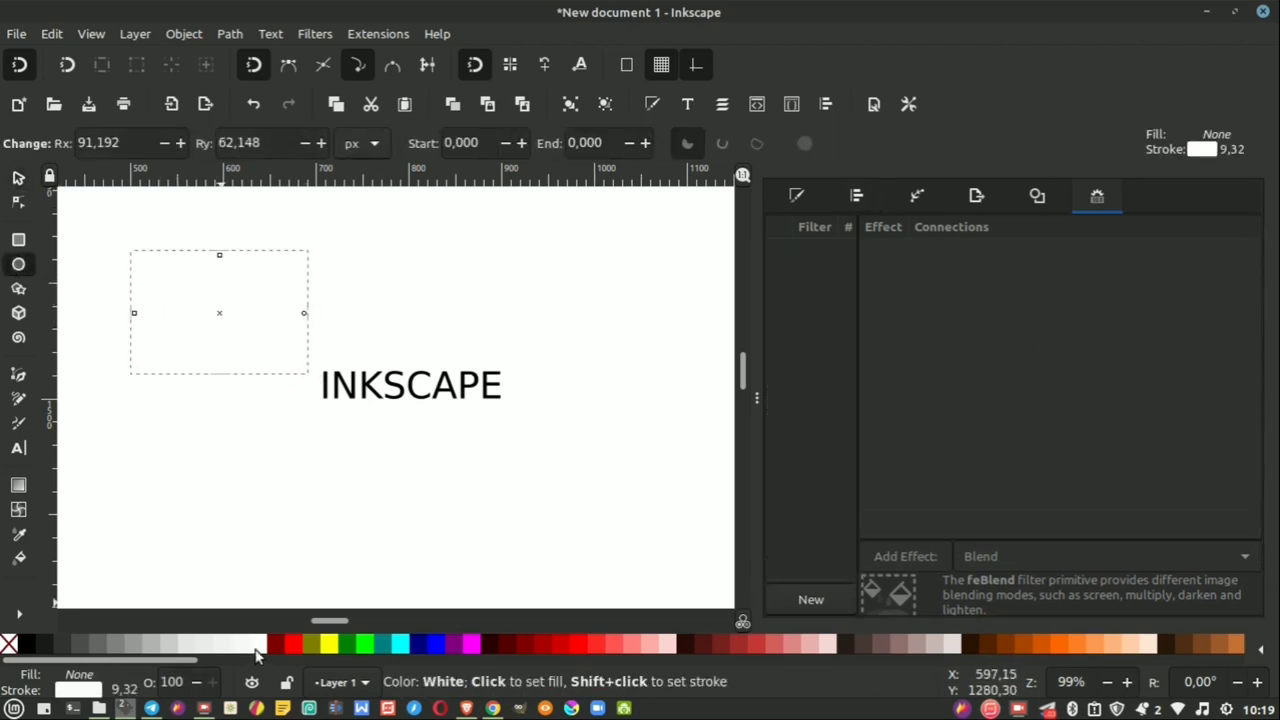
click(260, 645)
click(18, 177)
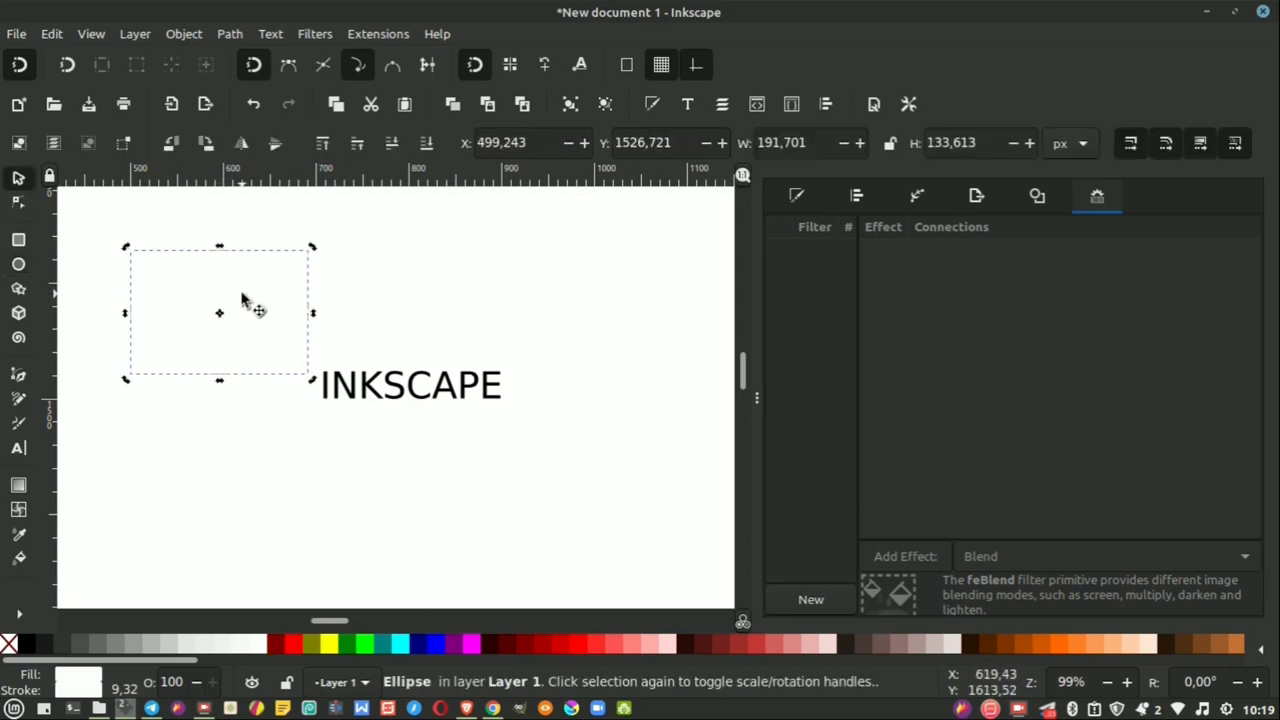
Step: Create filter0, apply it to the ellipse, and add a Color Matrix effect
click(810, 599)
click(779, 251)
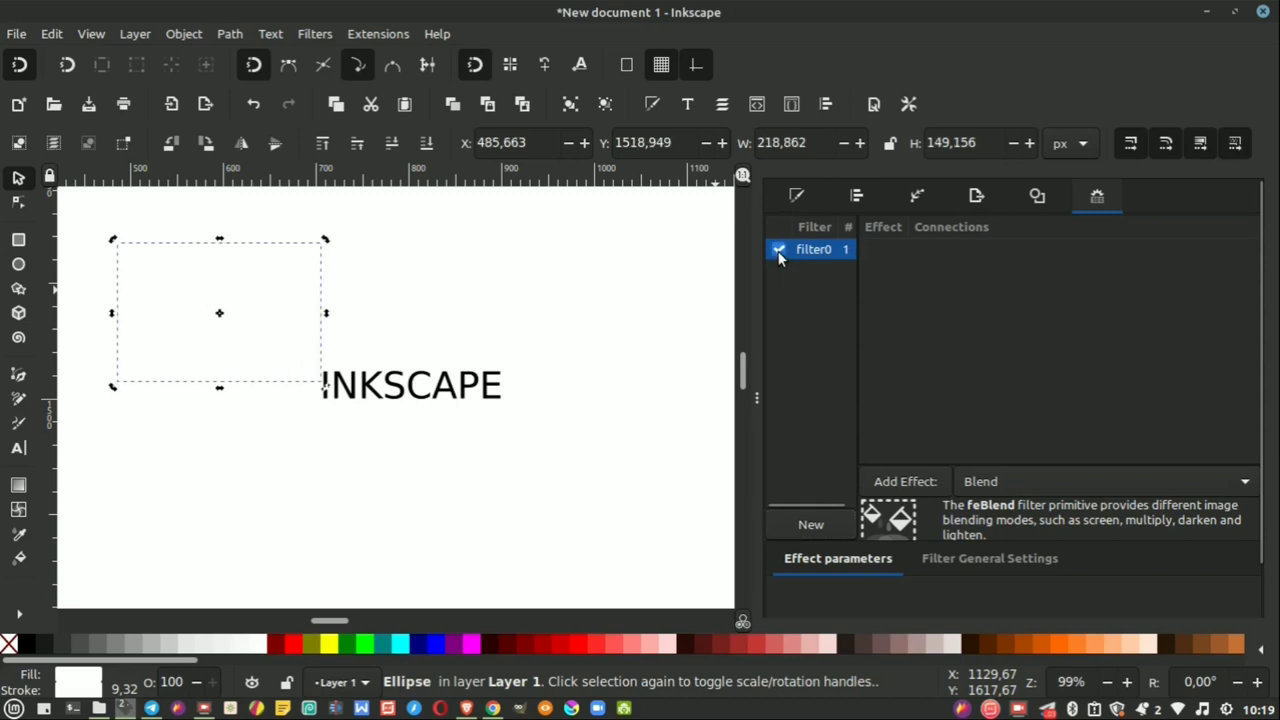
click(1231, 483)
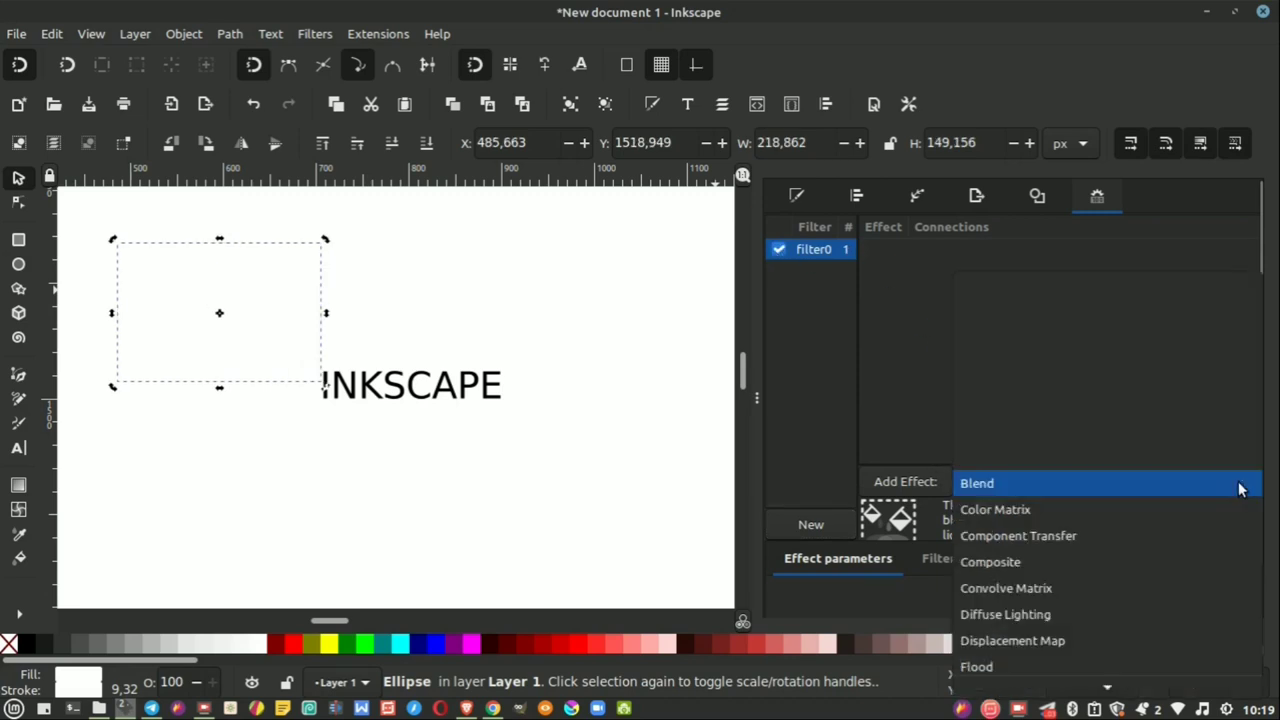
click(1081, 516)
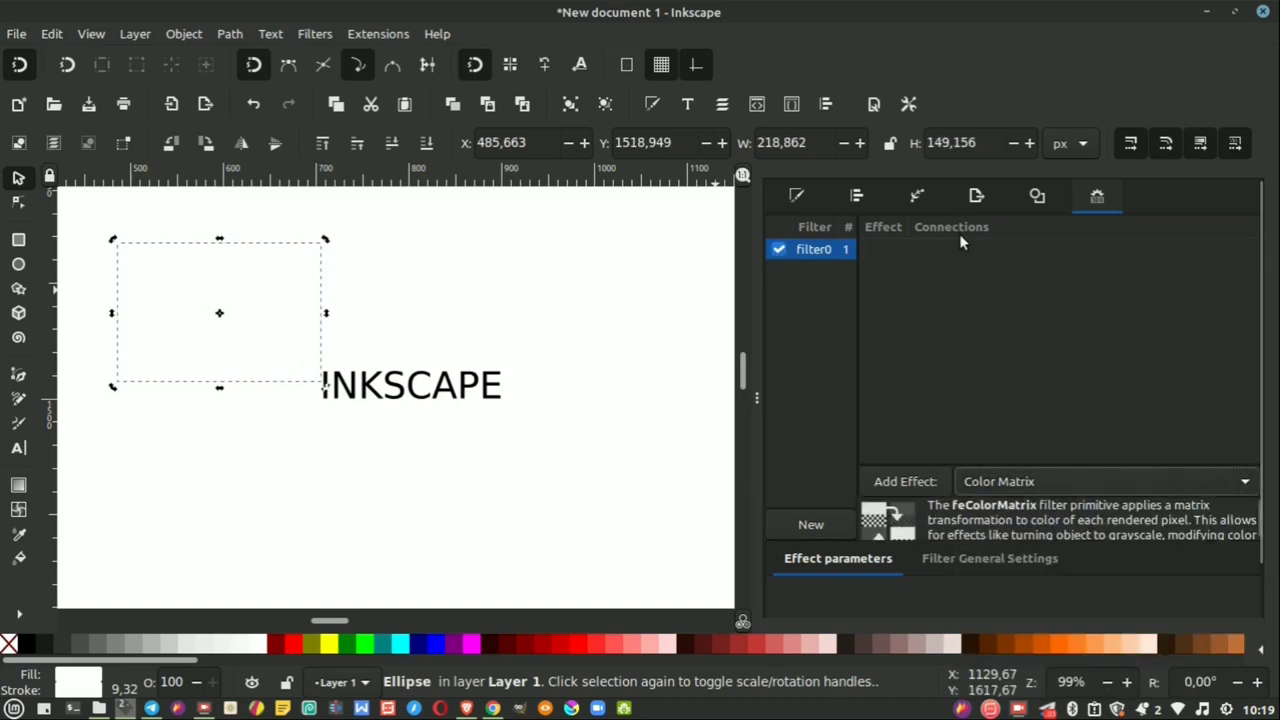
click(905, 481)
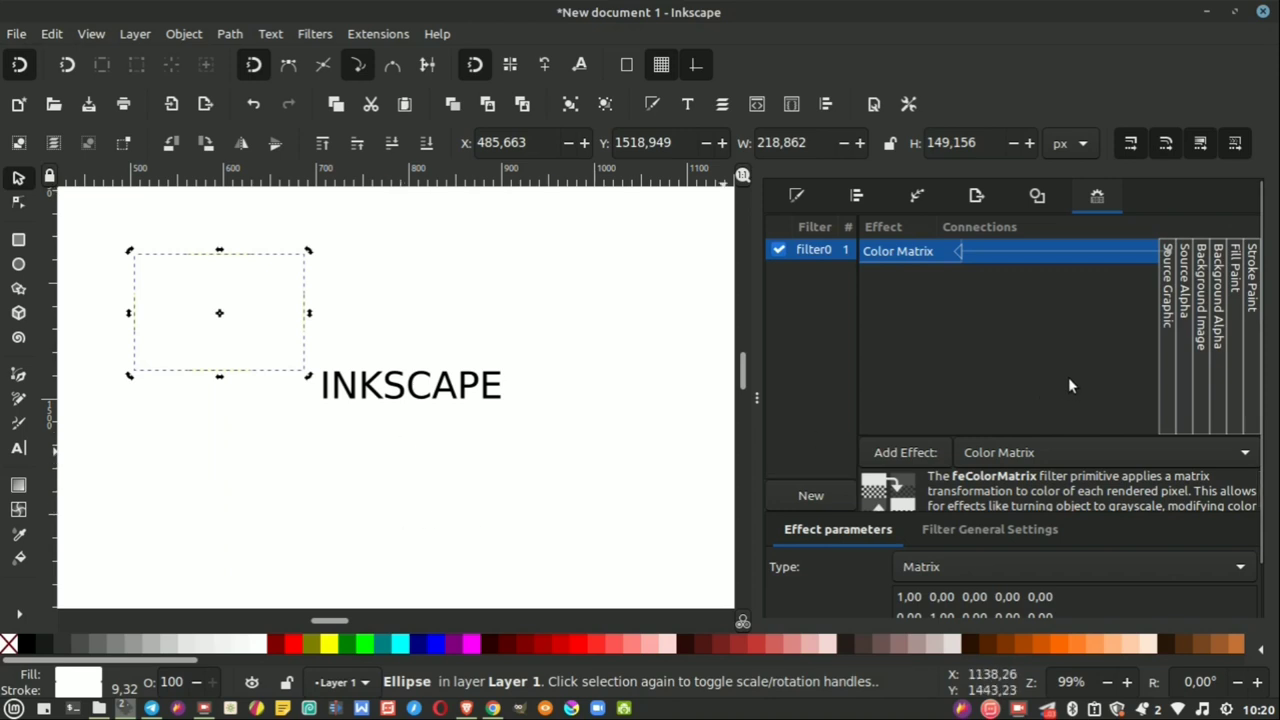
scroll(1060, 388, down, 1)
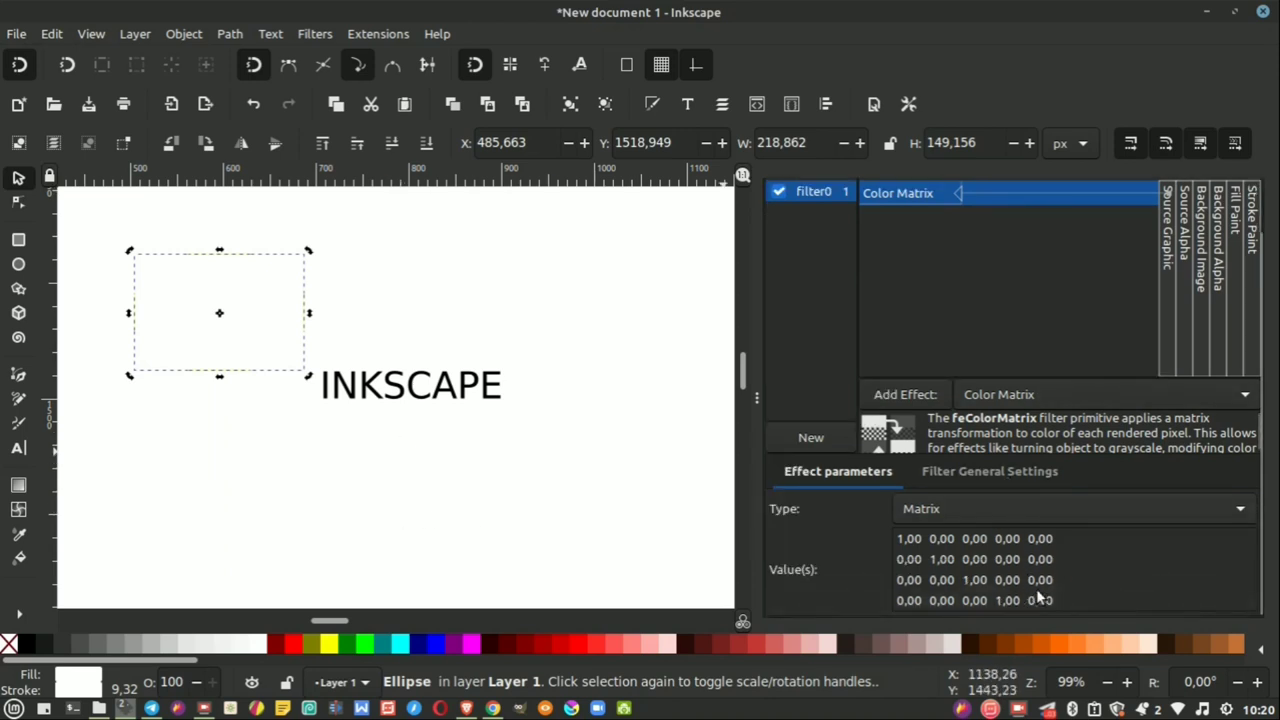
scroll(950, 290, up, 1)
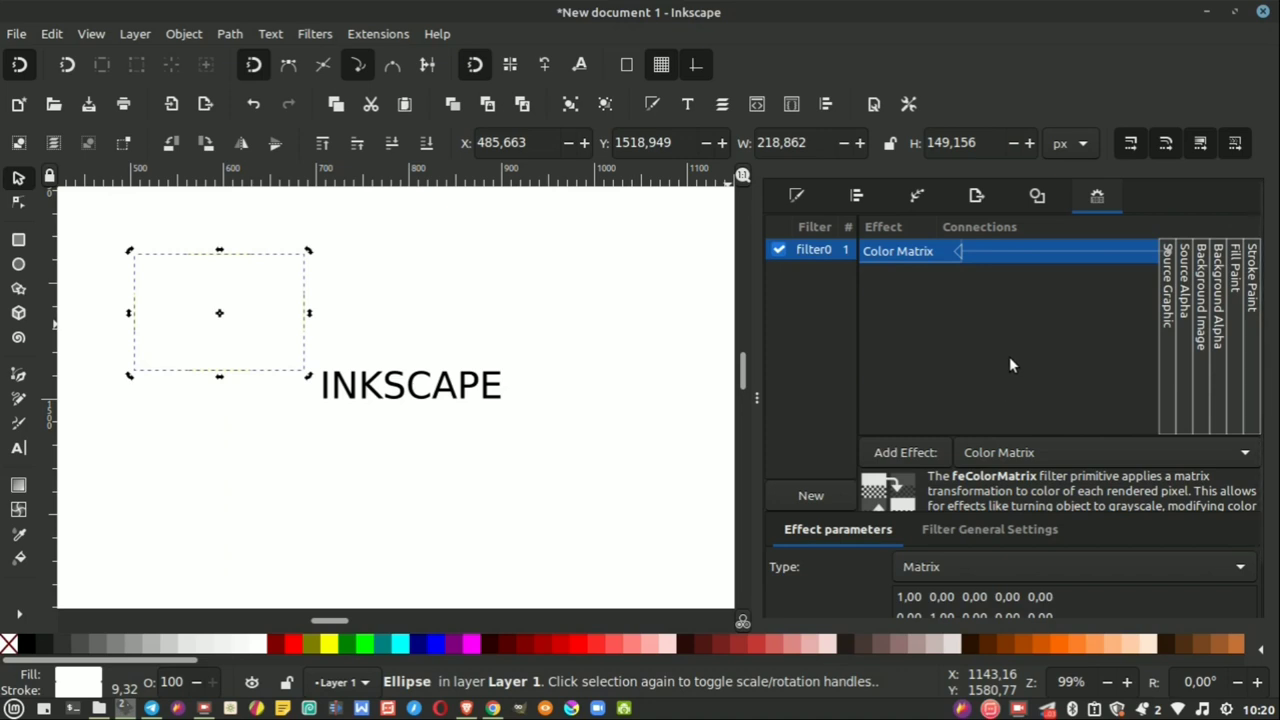
Step: Rubber-band select the INKSCAPE text and ellipse, then open Export PNG Image from the File menu
click(1037, 197)
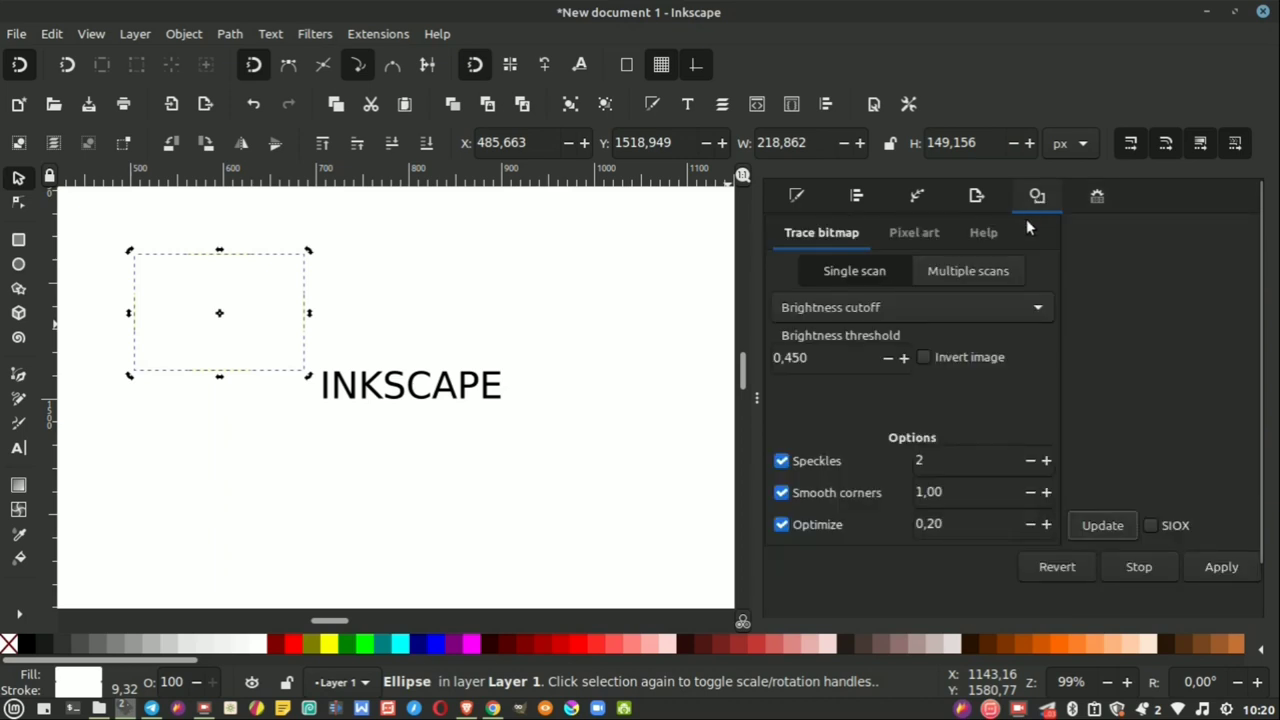
scroll(440, 310, down, 2)
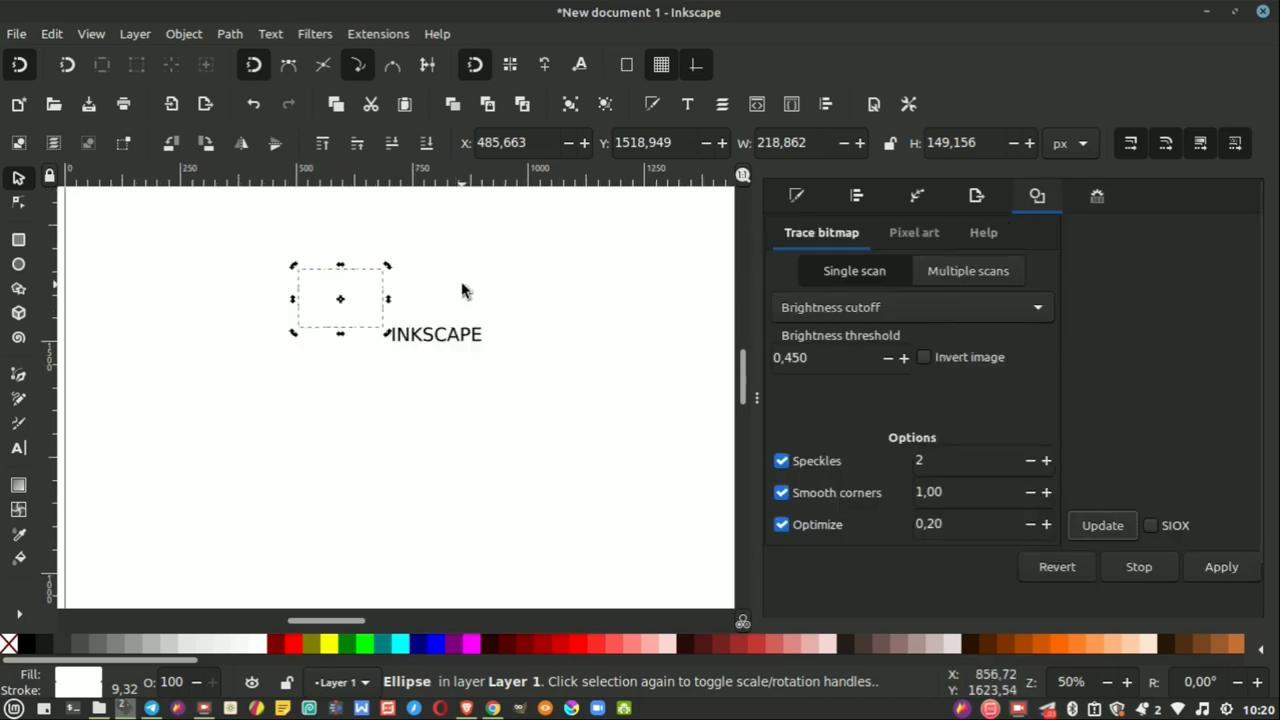
scroll(500, 300, down, 4)
scroll(457, 291, up, 2)
click(631, 232)
drag(631, 232, 206, 366)
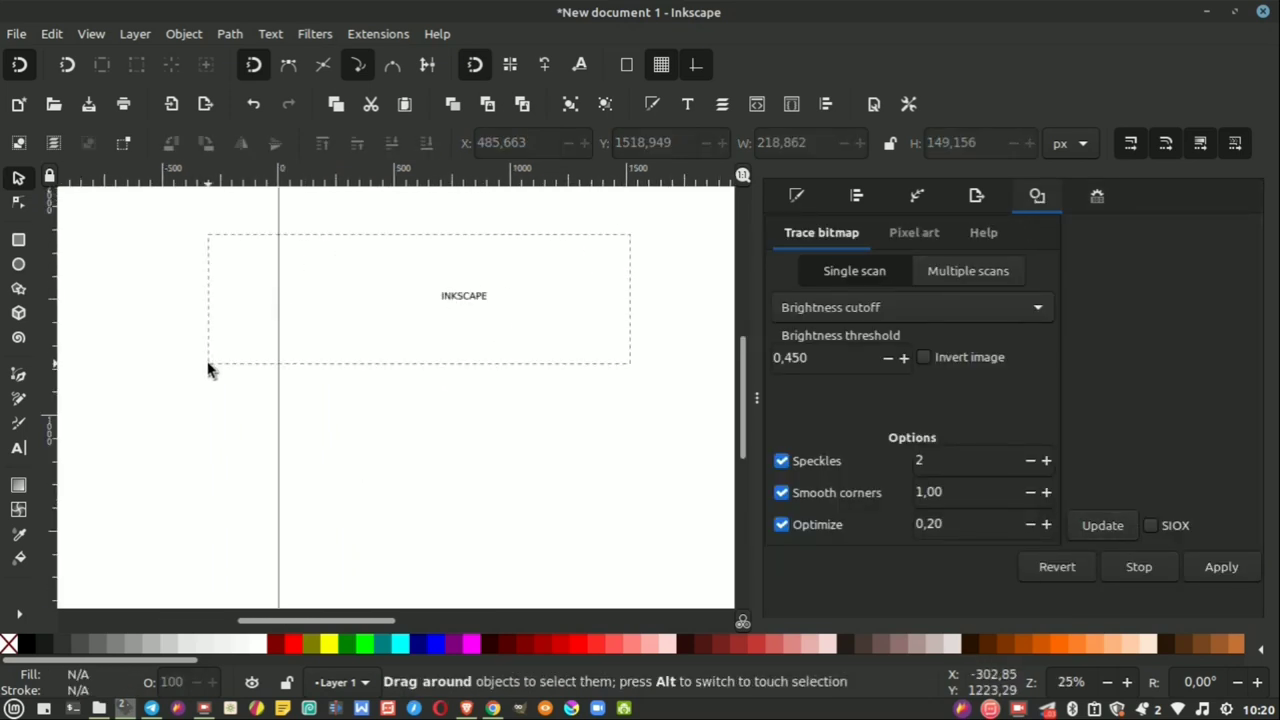
click(17, 34)
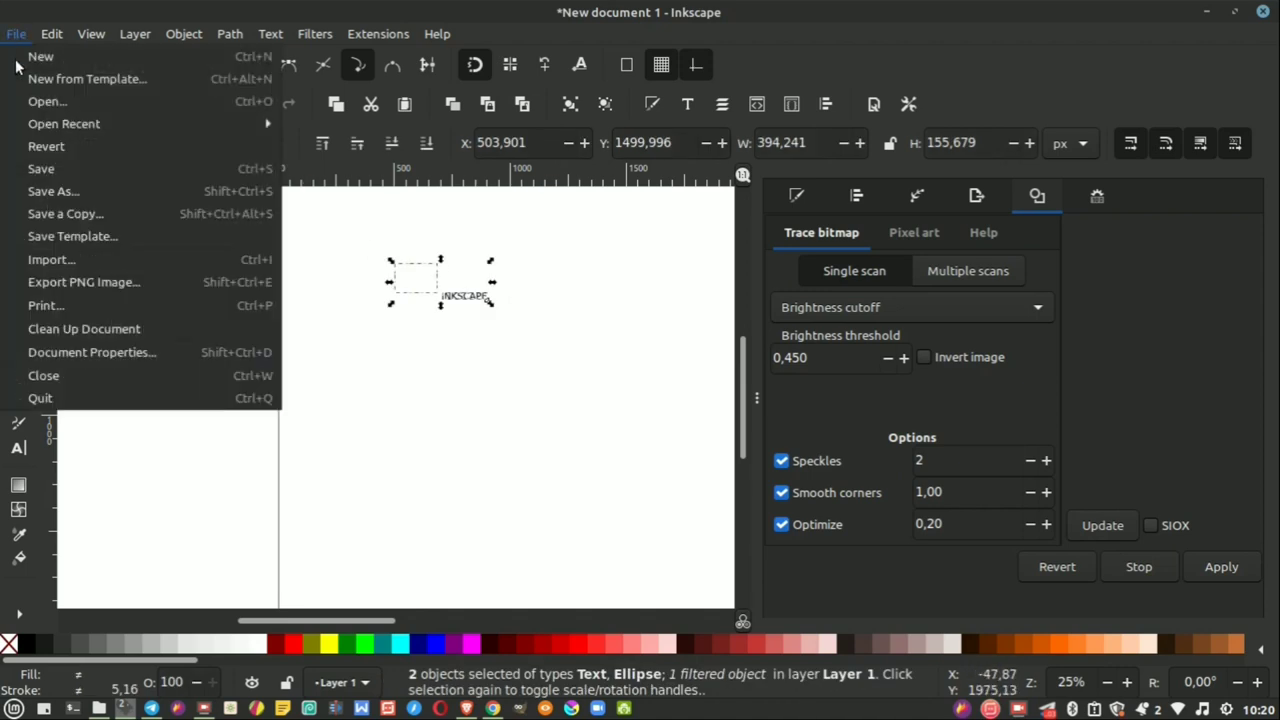
click(73, 284)
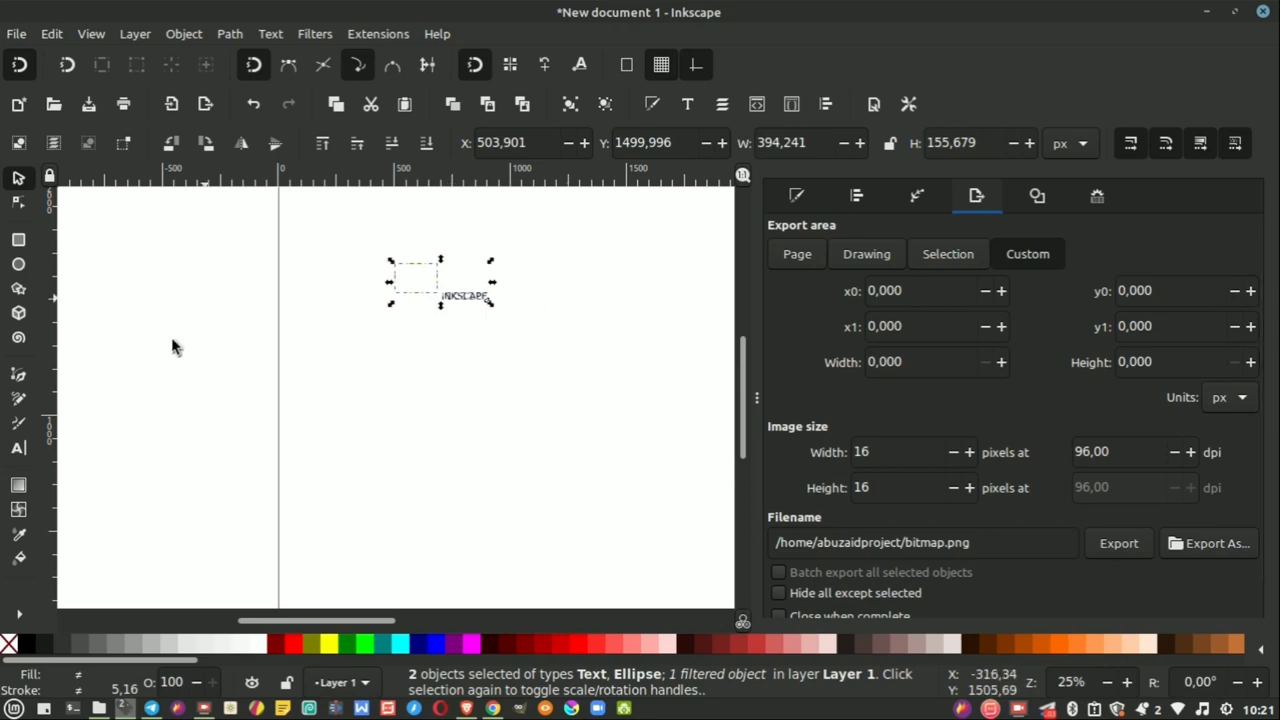
click(198, 625)
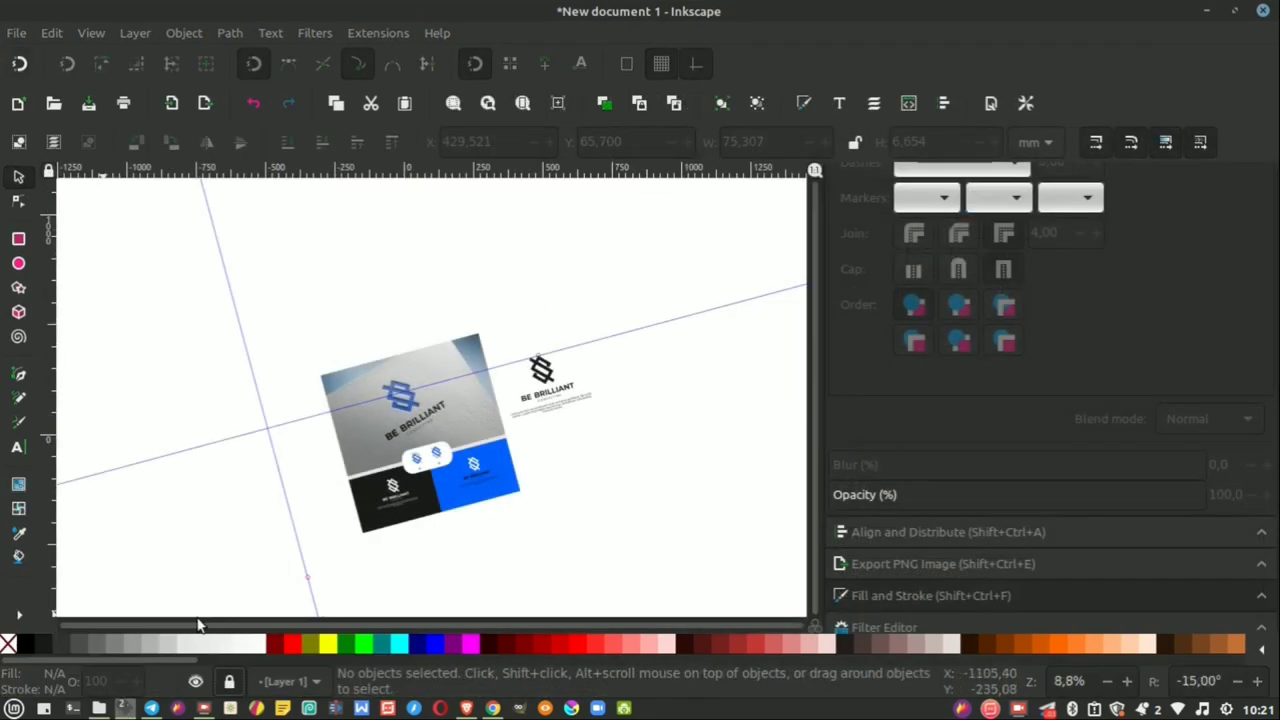
key(5)
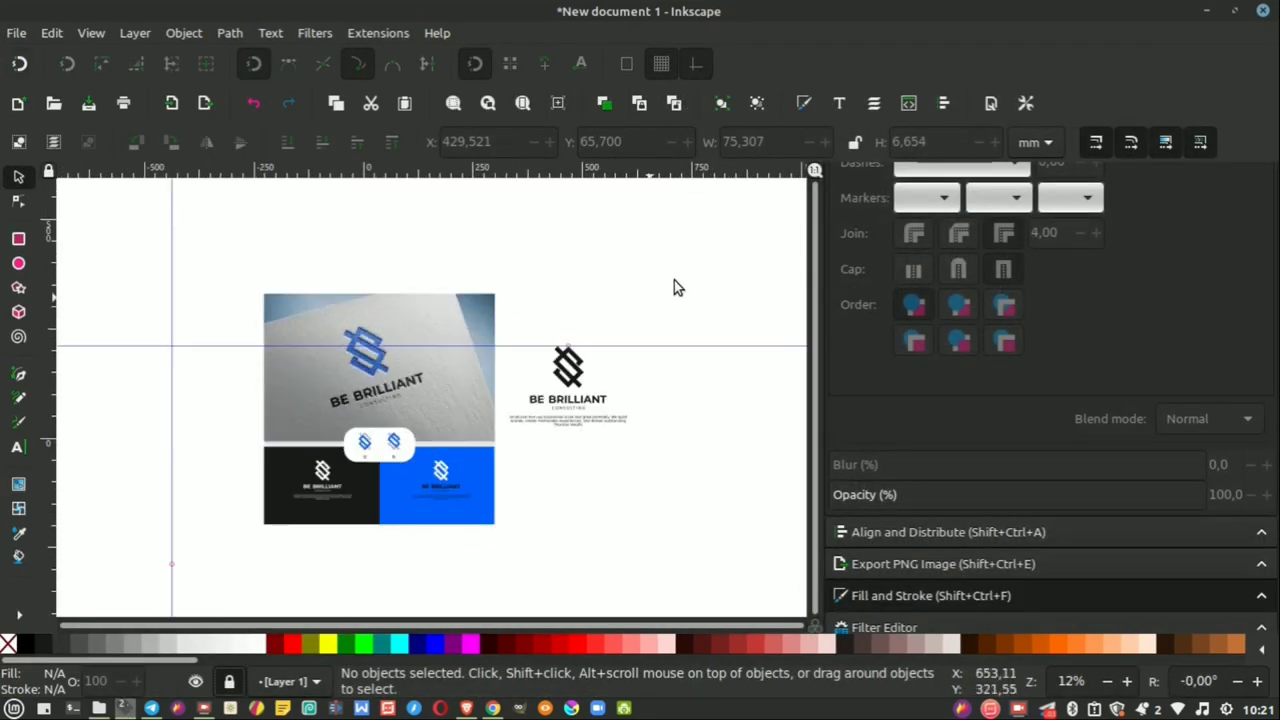
drag(743, 206, 371, 423)
ctrl+scroll(520, 406, down, 6)
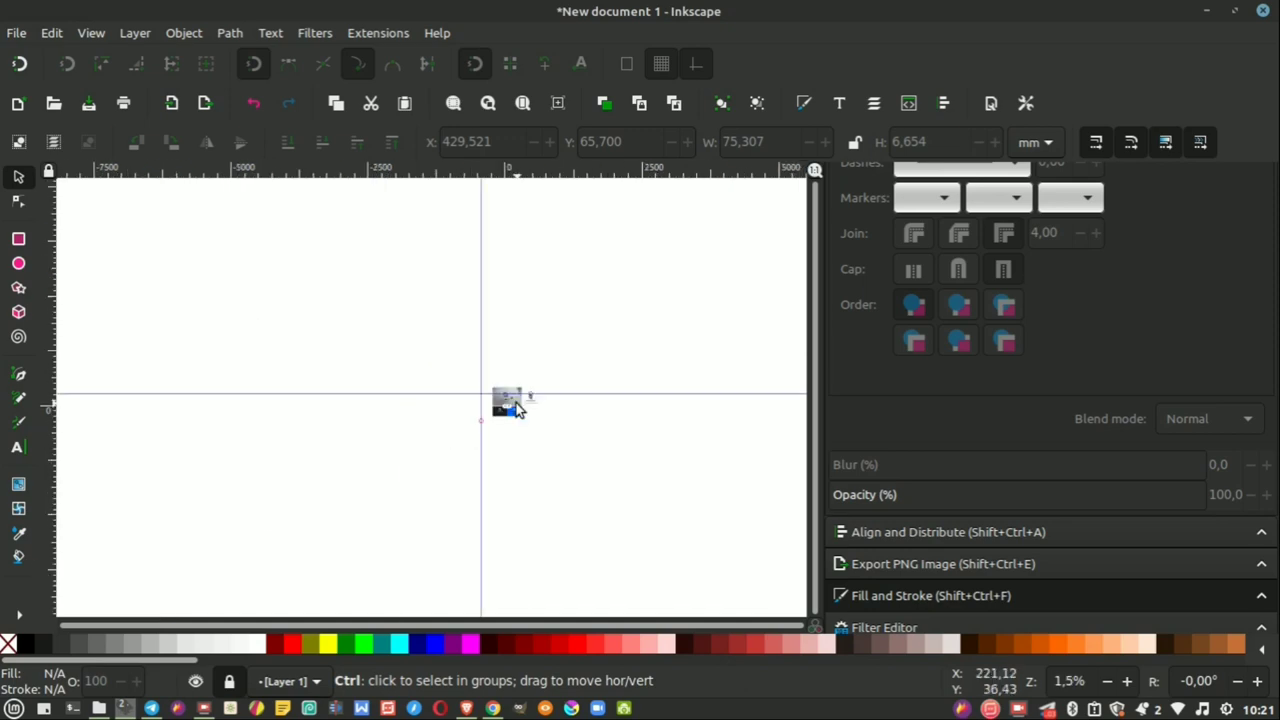
ctrl+scroll(516, 403, up, 2)
ctrl+scroll(516, 403, up, 6)
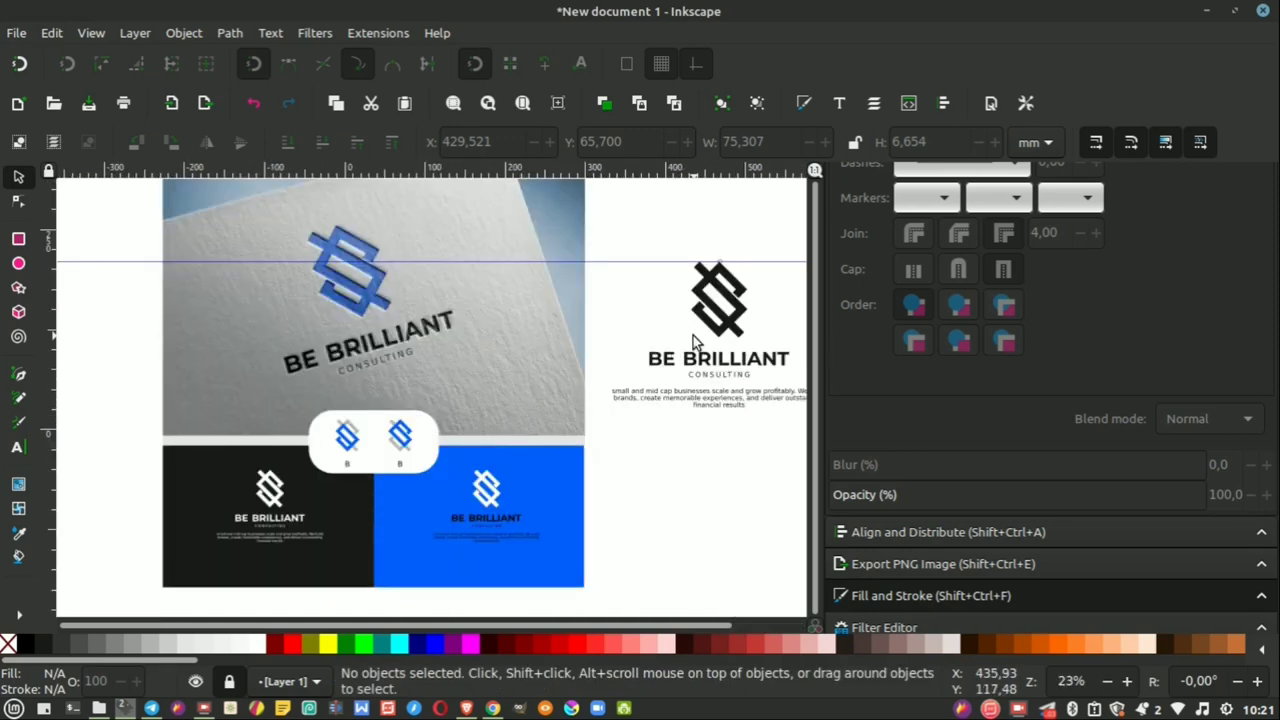
click(16, 33)
click(60, 278)
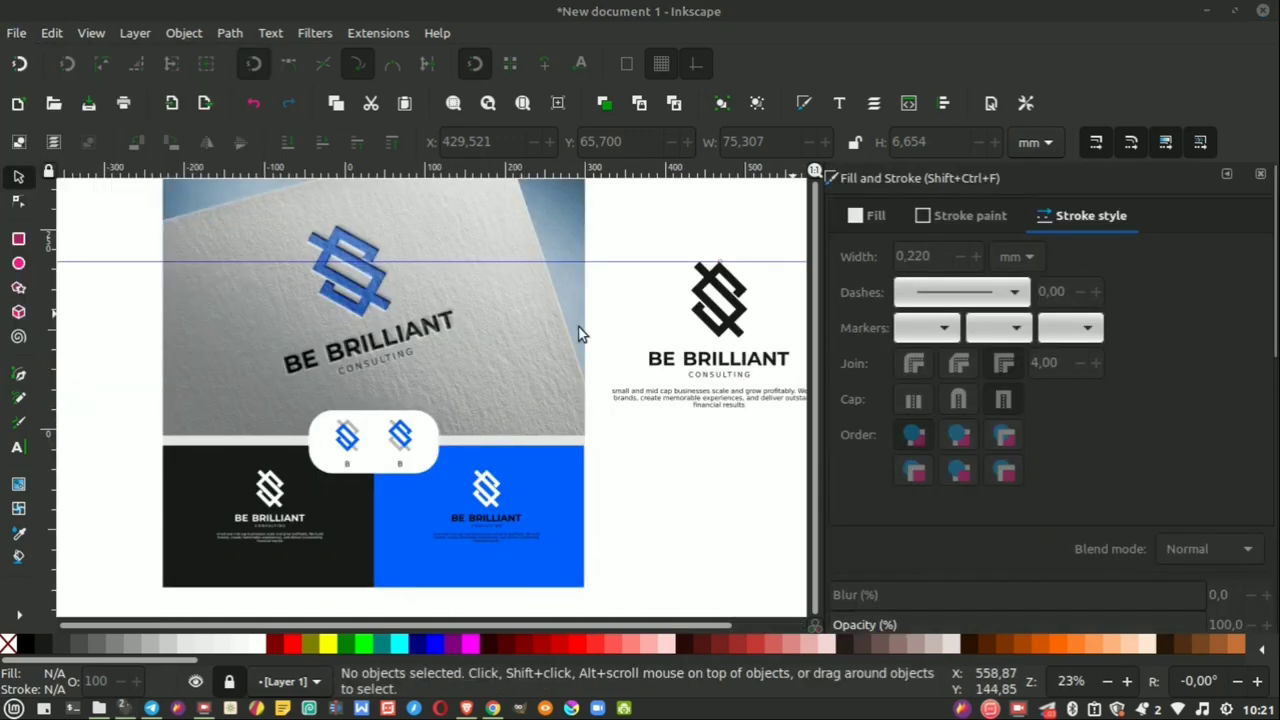
mouse_move(413, 202)
mouse_down()
mouse_move(566, 202)
mouse_move(468, 119)
mouse_move(481, 87)
mouse_up()
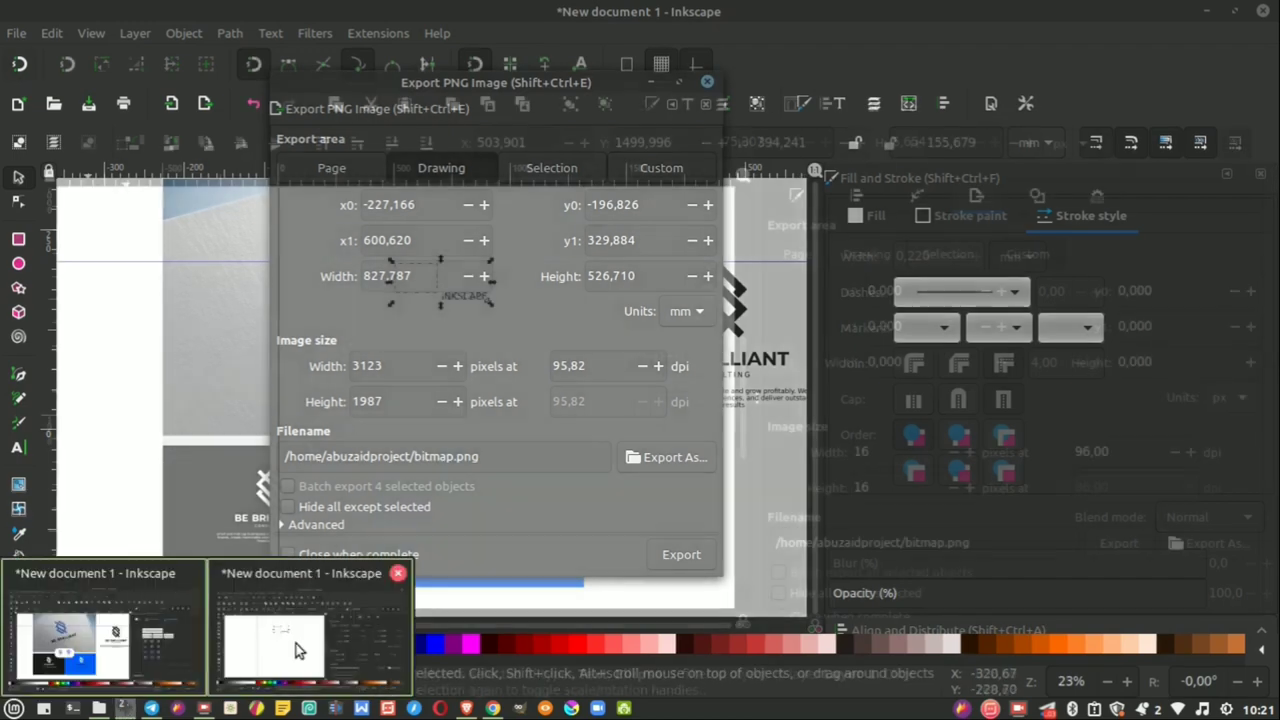
mouse_move(122, 708)
click(310, 630)
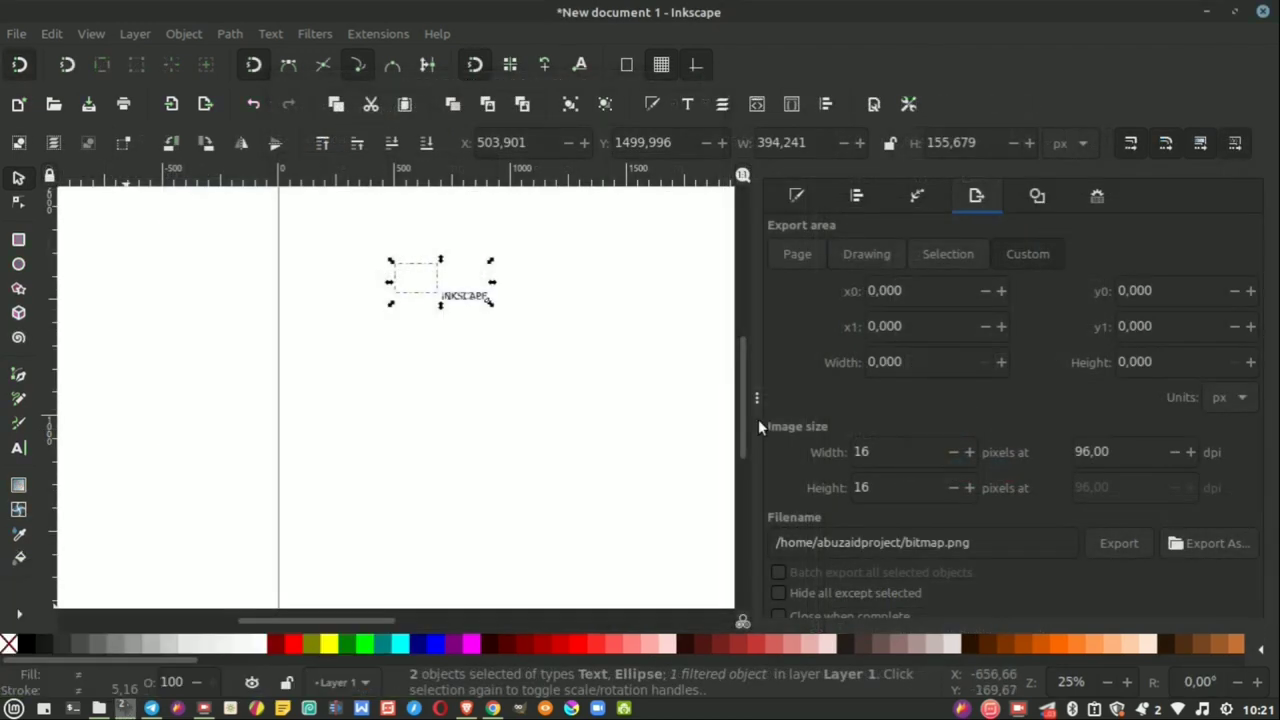
Step: Switch the dock through Fill and Stroke and Align and Distribute to the empty Path Effects panel
click(797, 197)
click(858, 197)
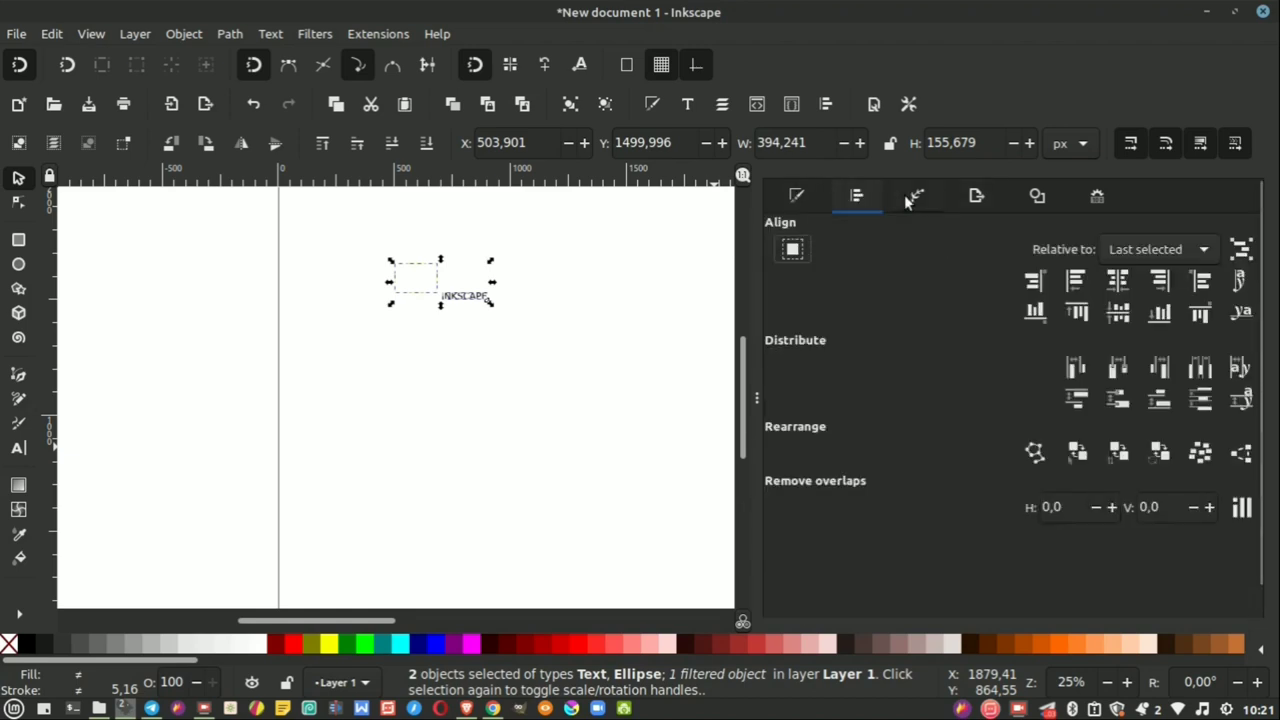
click(917, 197)
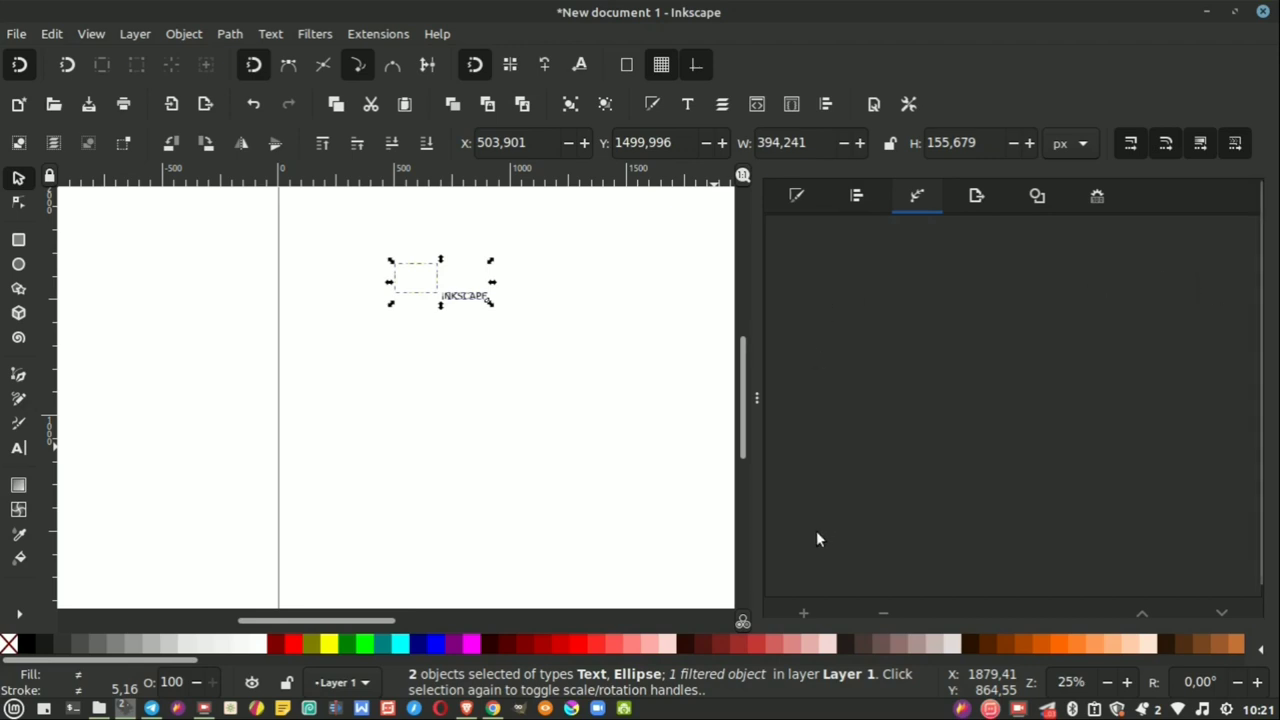
click(19, 614)
click(177, 357)
Step: Draw a rectangle below the INKSCAPE text and fill it dark red
key(r)
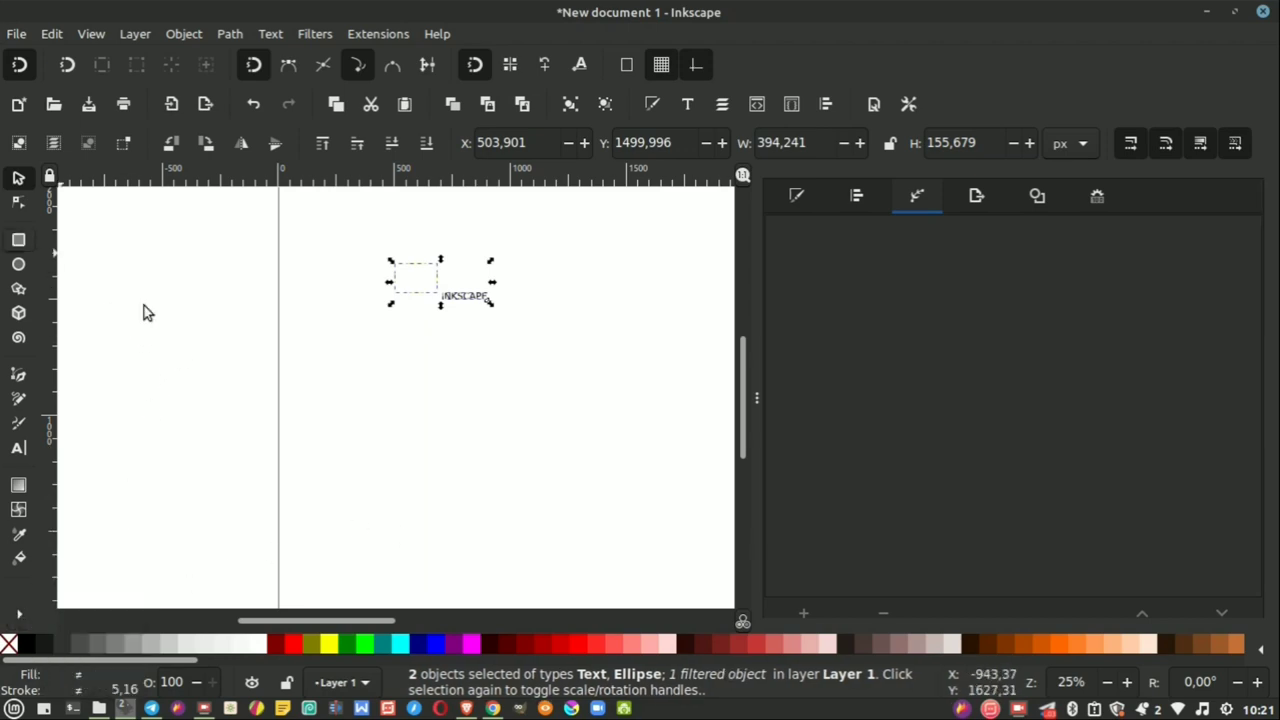
drag(343, 357, 558, 539)
click(548, 639)
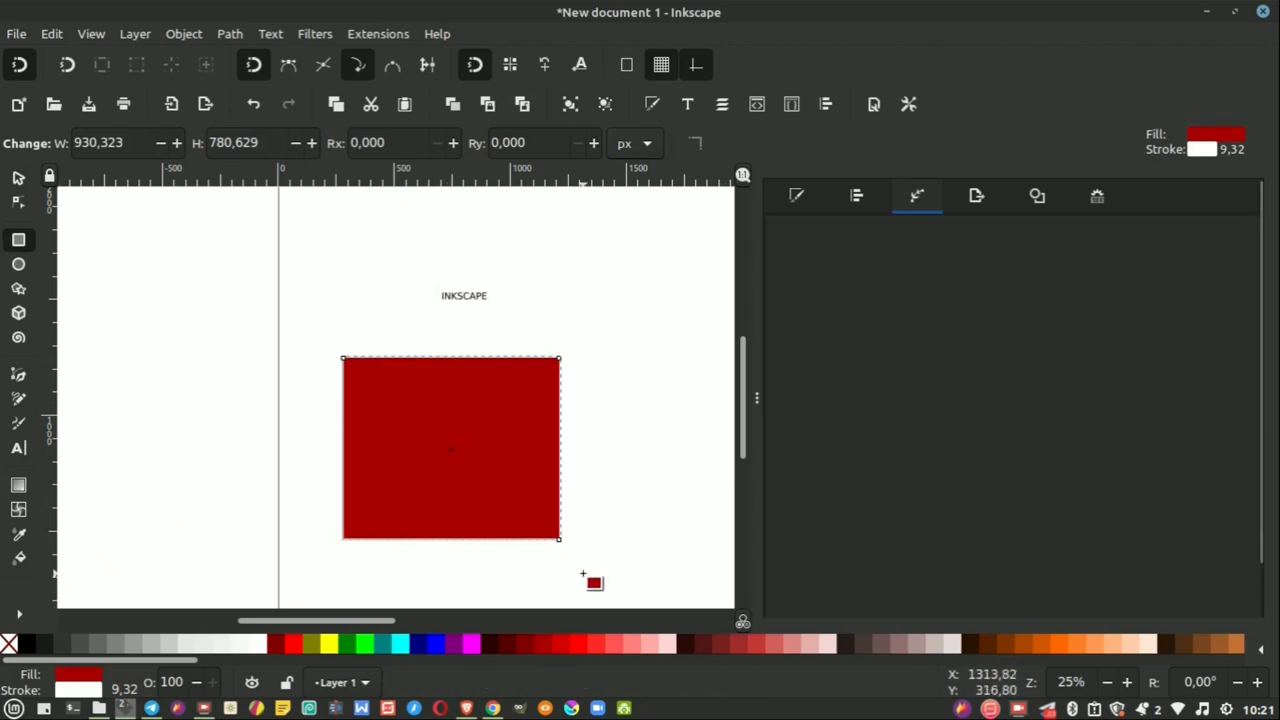
Step: Erase several white strokes and a zigzag across the red rectangle with the Eraser tool
click(19, 614)
click(80, 580)
drag(402, 473, 588, 420)
drag(482, 468, 588, 428)
drag(595, 424, 438, 527)
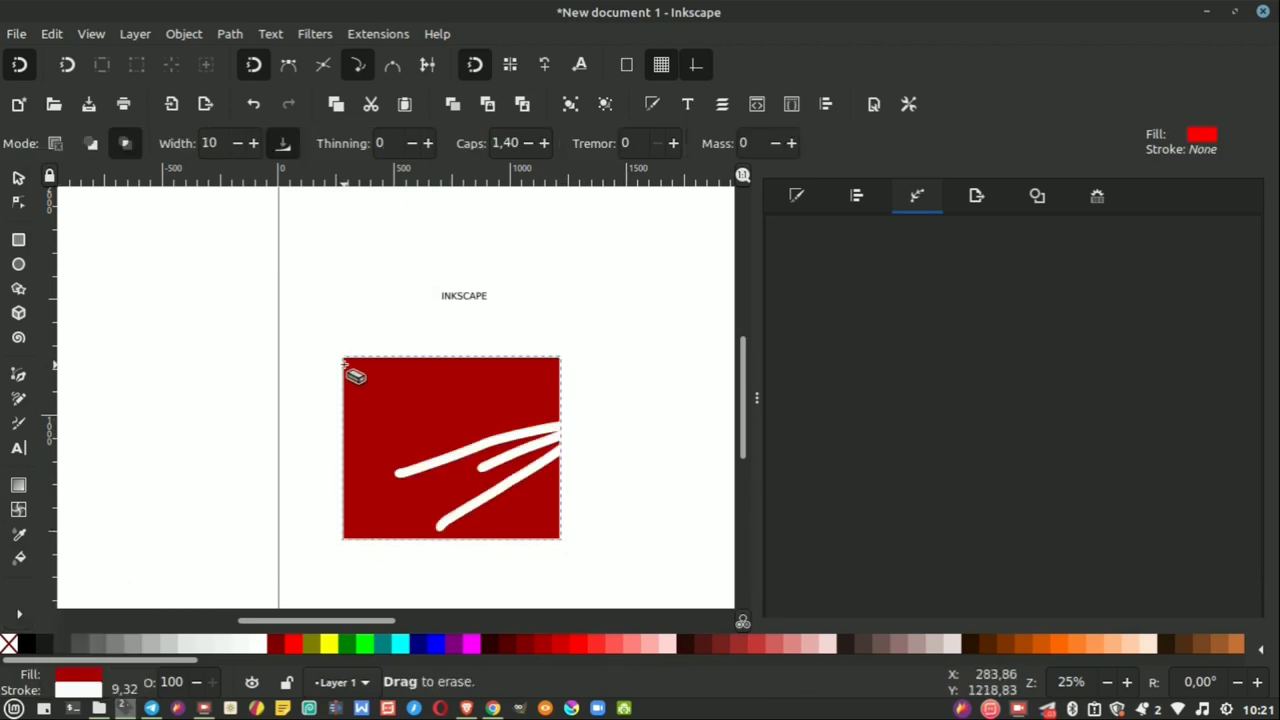
mouse_move(345, 366)
mouse_down()
mouse_move(397, 449)
mouse_move(560, 430)
mouse_up()
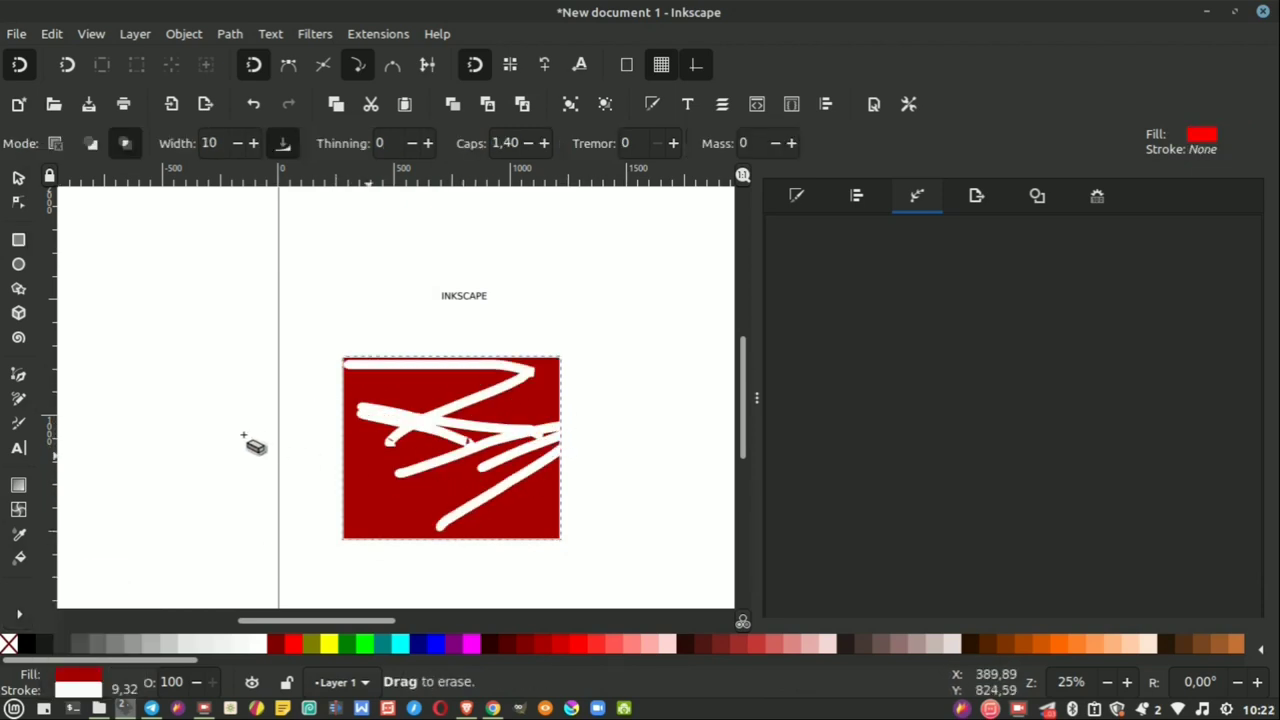
drag(243, 436, 563, 517)
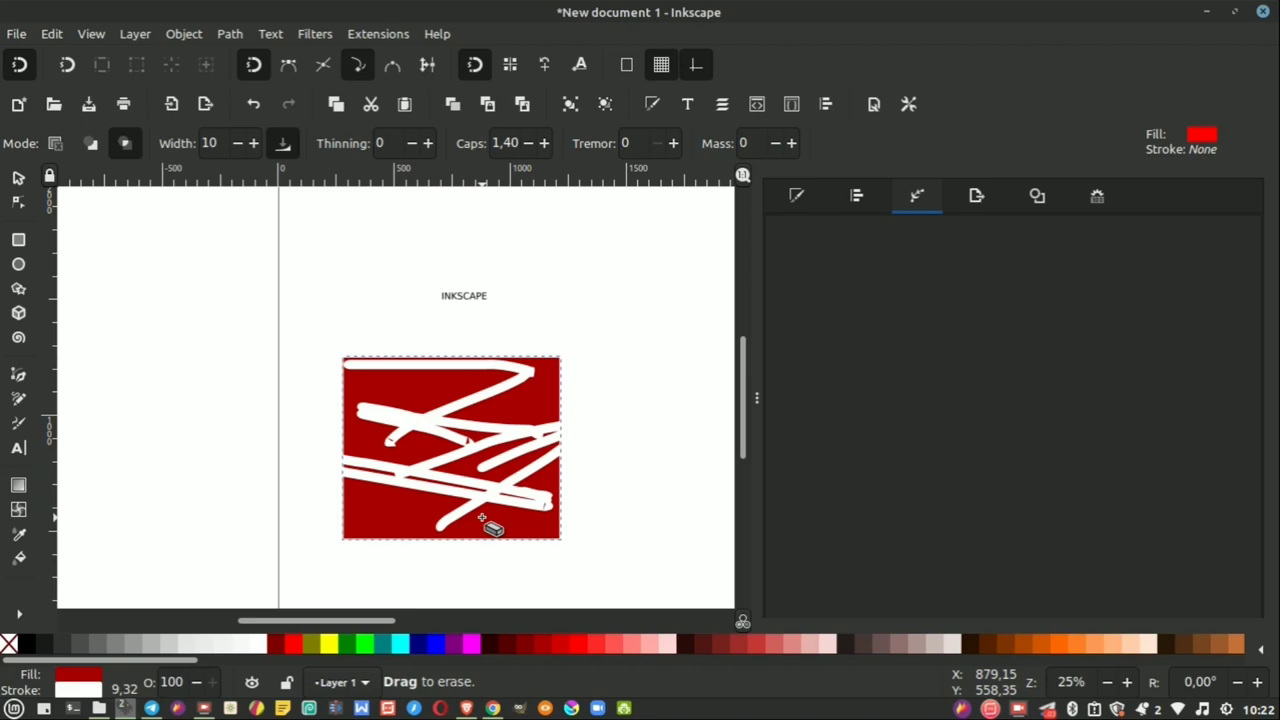
scroll(481, 450, down, 2)
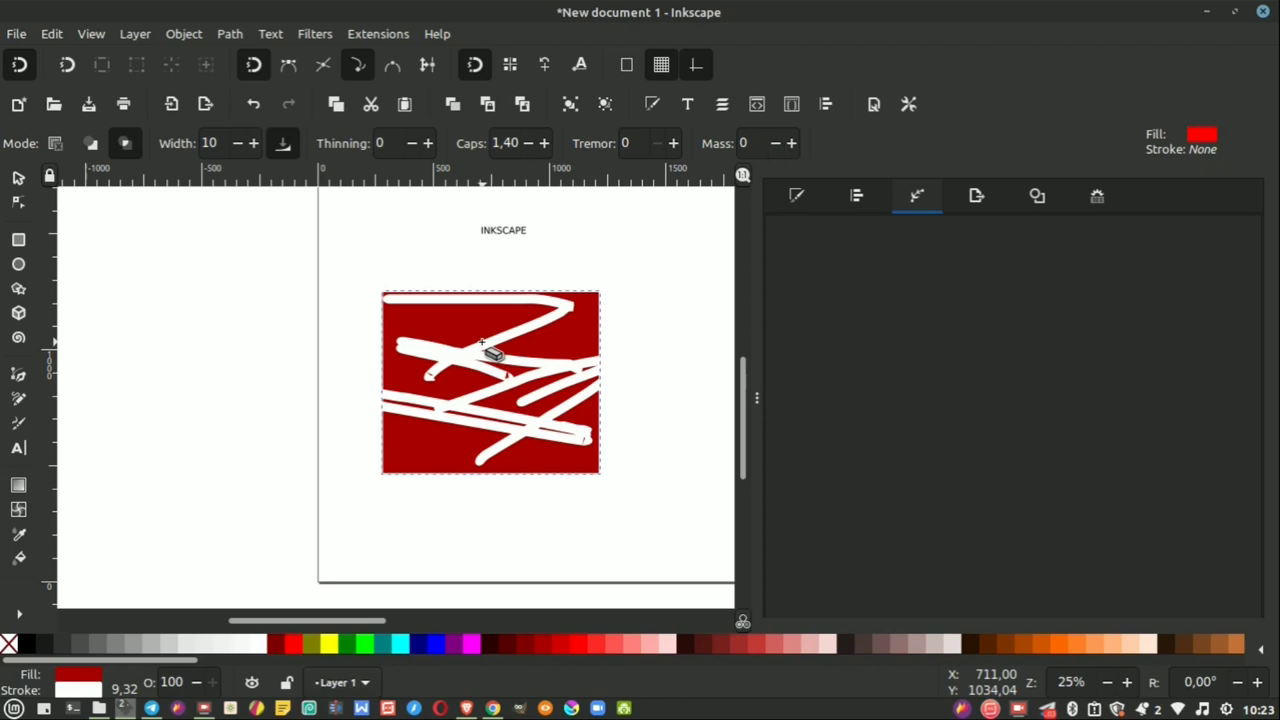
drag(481, 343, 560, 316)
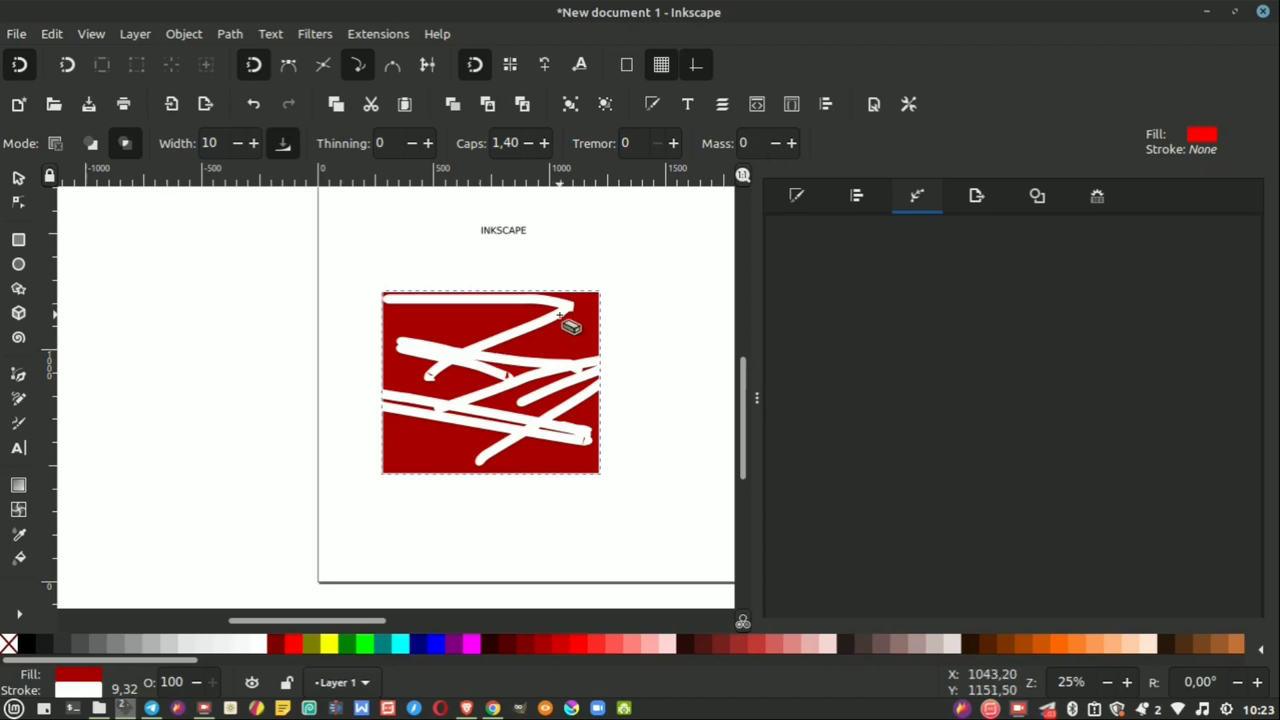